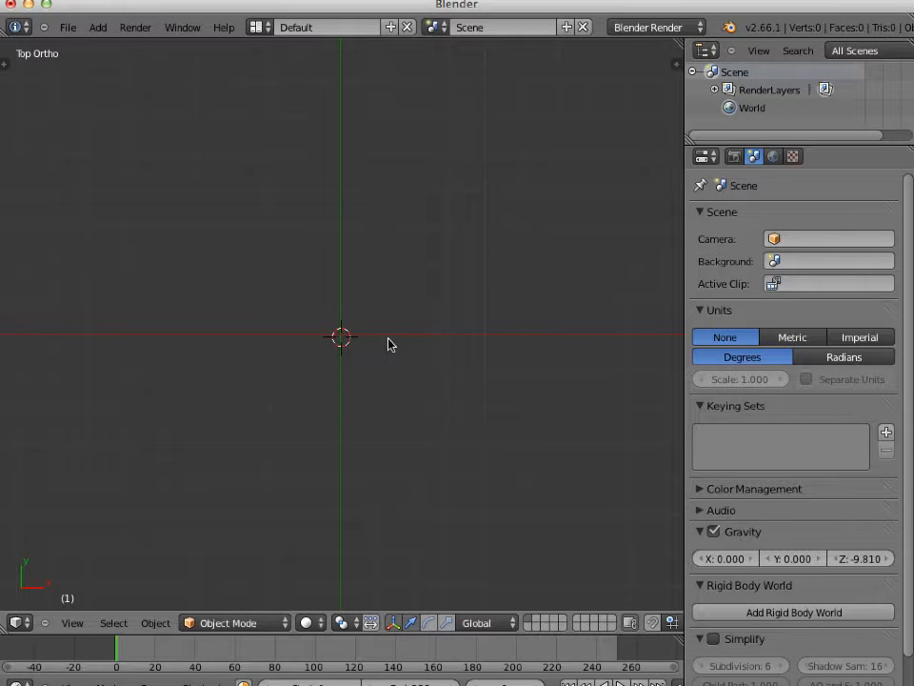
Step: Add a NURBS cylinder surface at the origin and switch it to Edit Mode
key("shift+a")
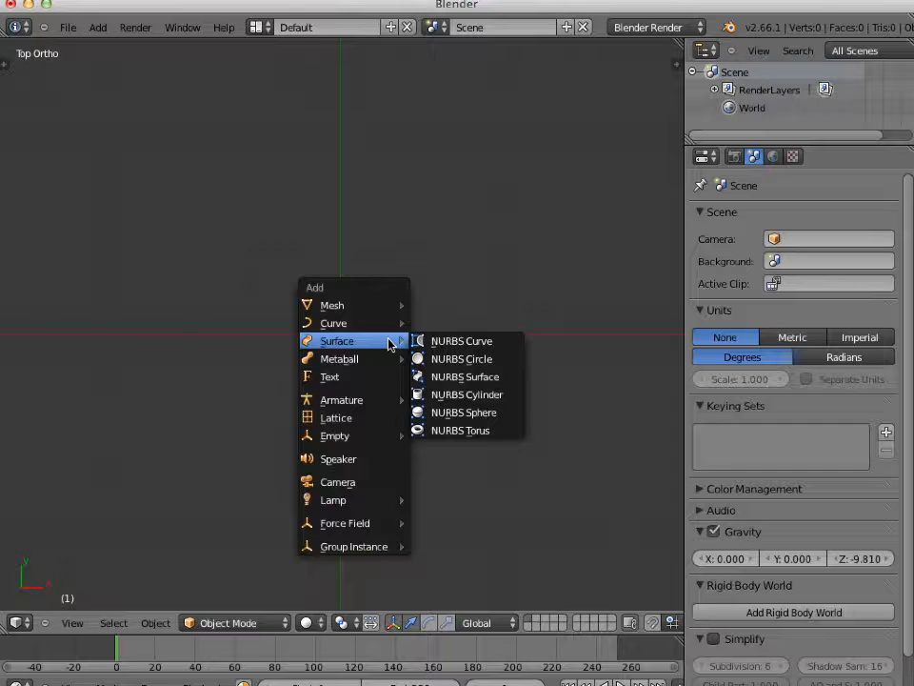
left_click(473, 395)
middle_click_drag(398, 398, 398, 265)
middle_click_drag(412, 475, 431, 345, "shift")
key("Tab")
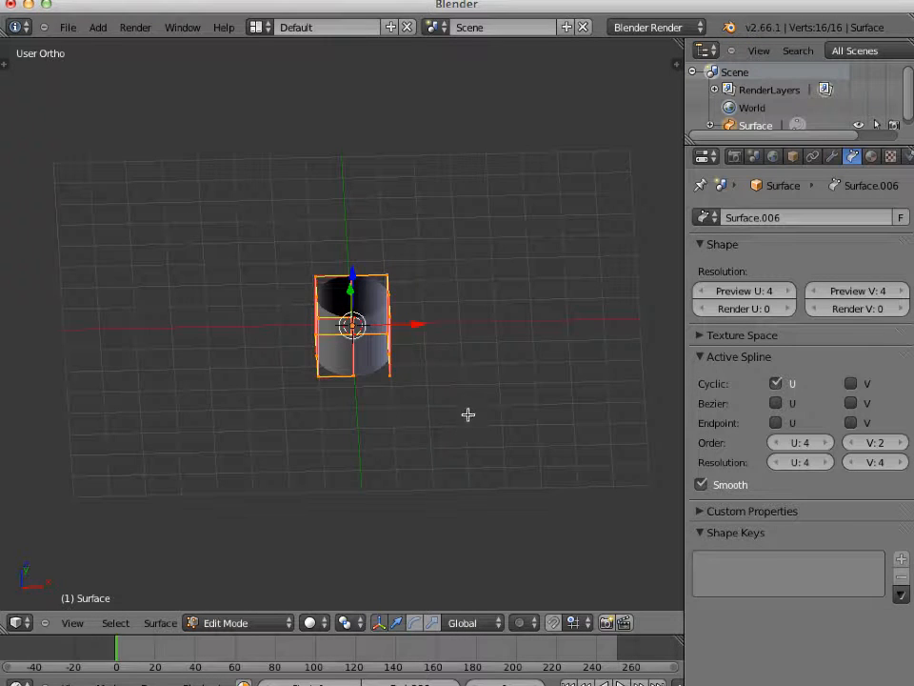
middle_click_drag(480, 394, 398, 396)
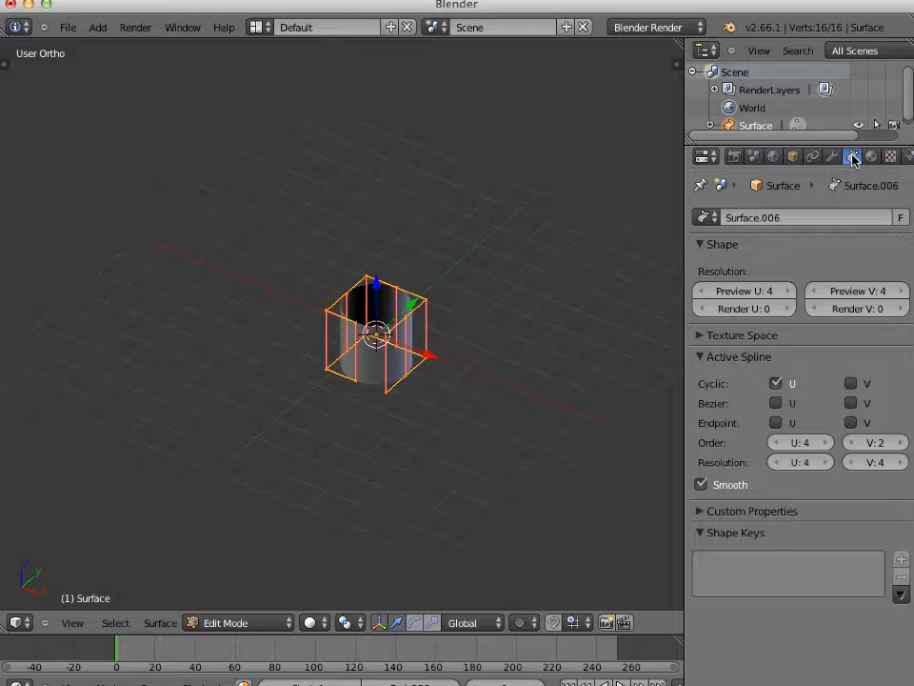
scroll(516, 357, "up", 2)
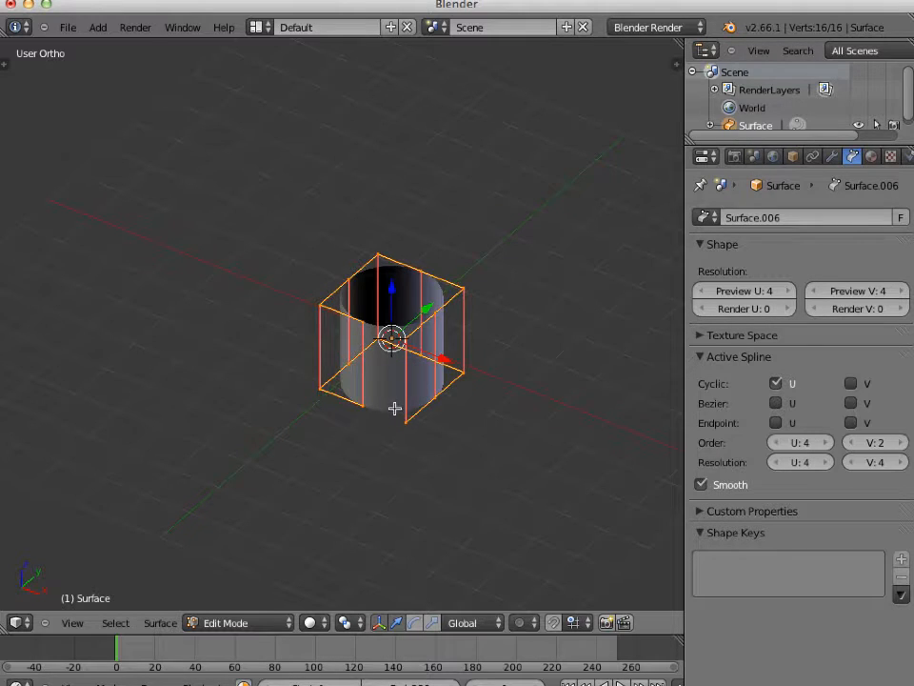
middle_click_drag(396, 414, 414, 391)
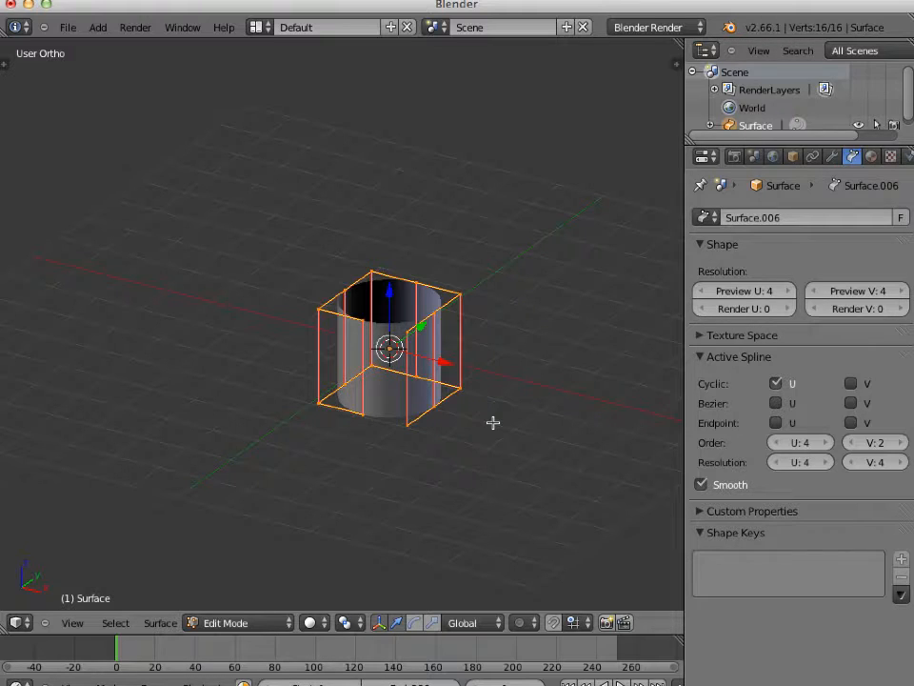
Step: In front view, scale all the cylinder's control points uniformly down to less than half size
key("KP_1")
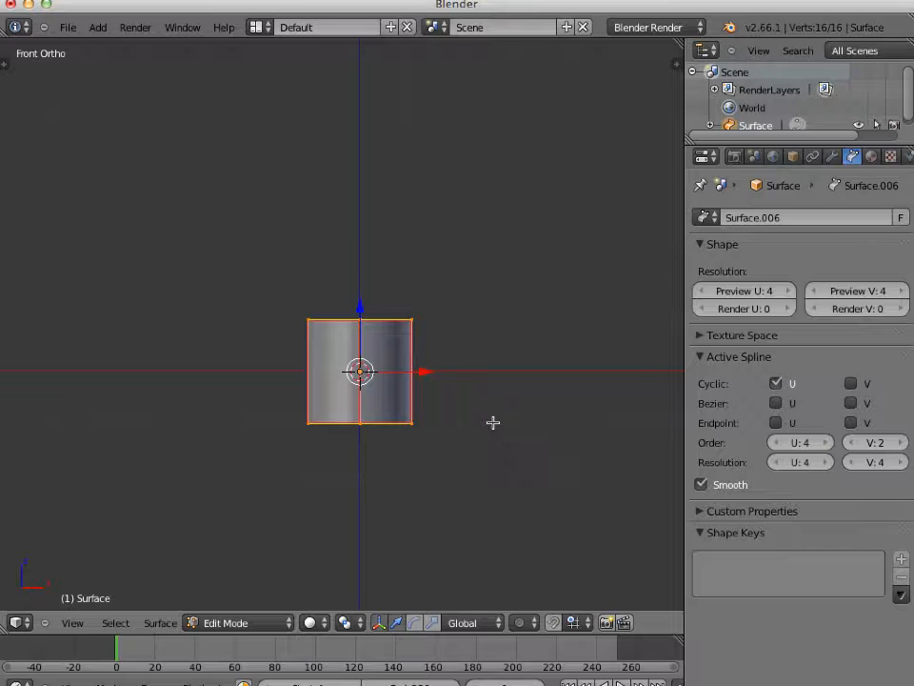
key("s")
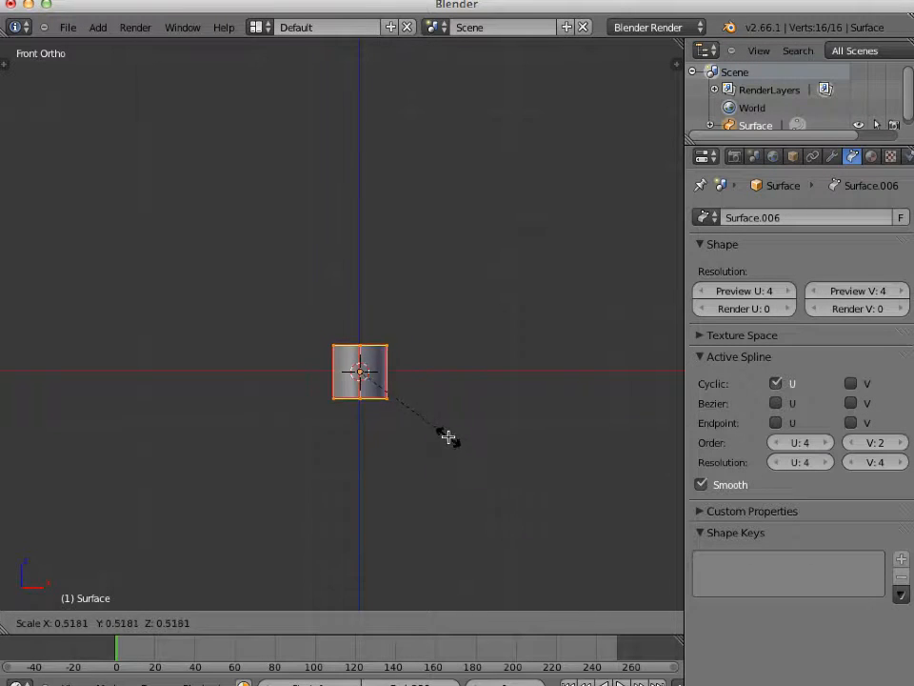
left_click(421, 423)
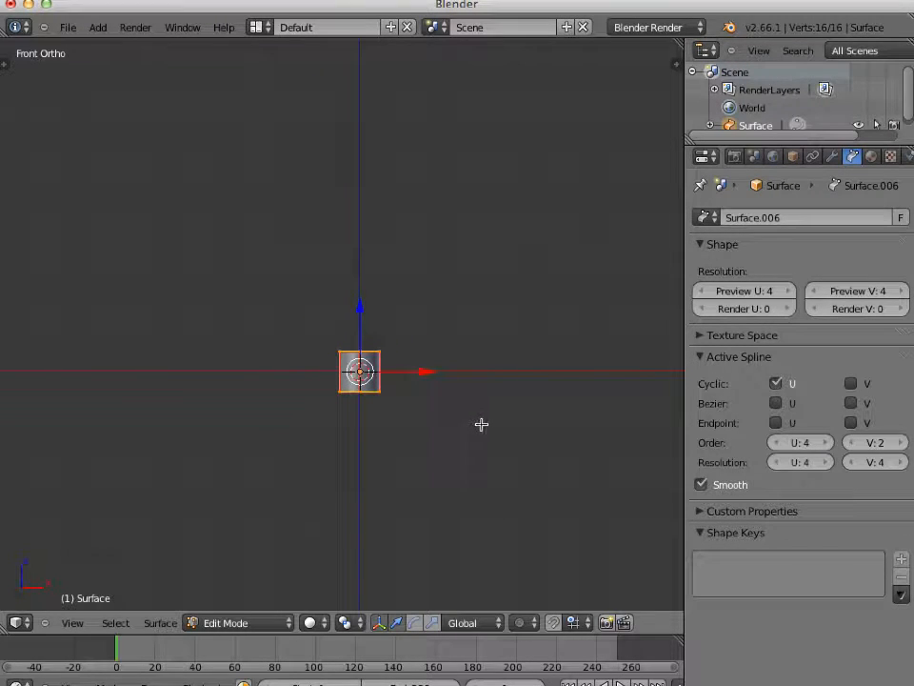
Step: Extrude the cylinder's top ring of control points upward and slightly toward negative X, and scale the new ring down
middle_click_drag(482, 425, 472, 591, "shift")
scroll(474, 586, "up", 1)
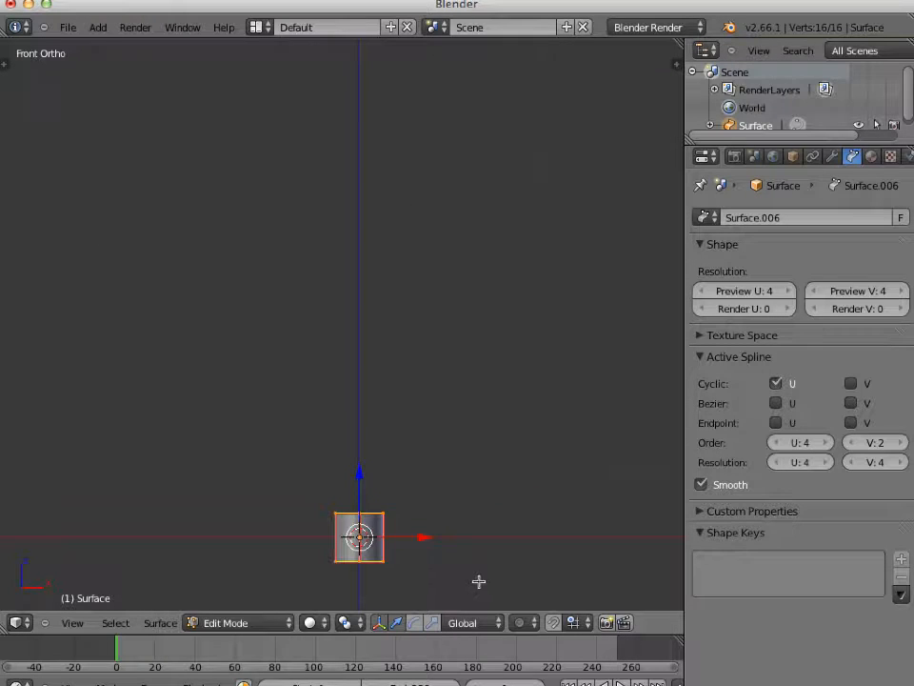
key("a")
key("b")
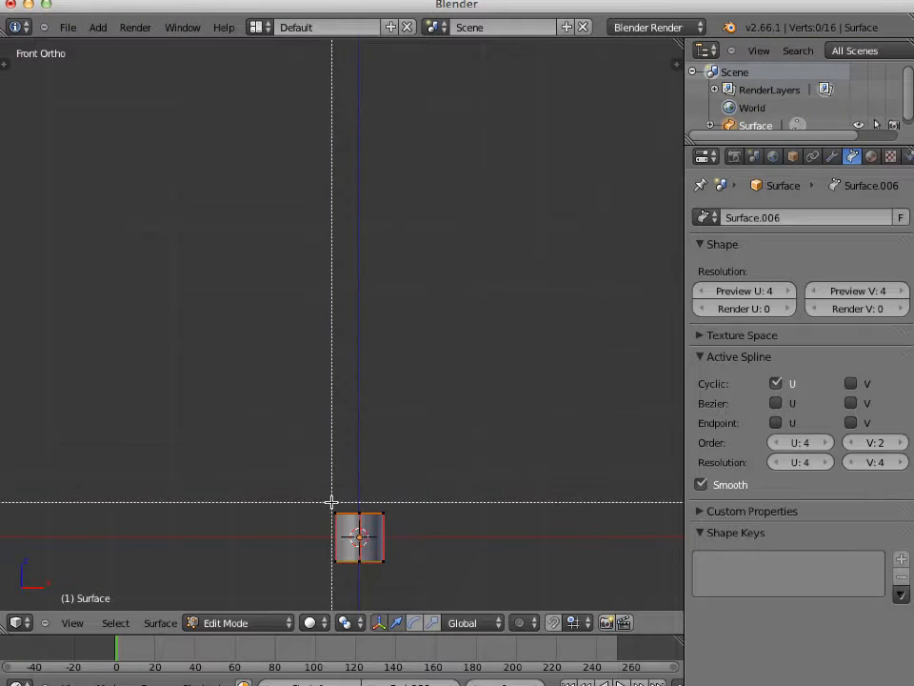
left_click_drag(332, 500, 400, 524)
key("e")
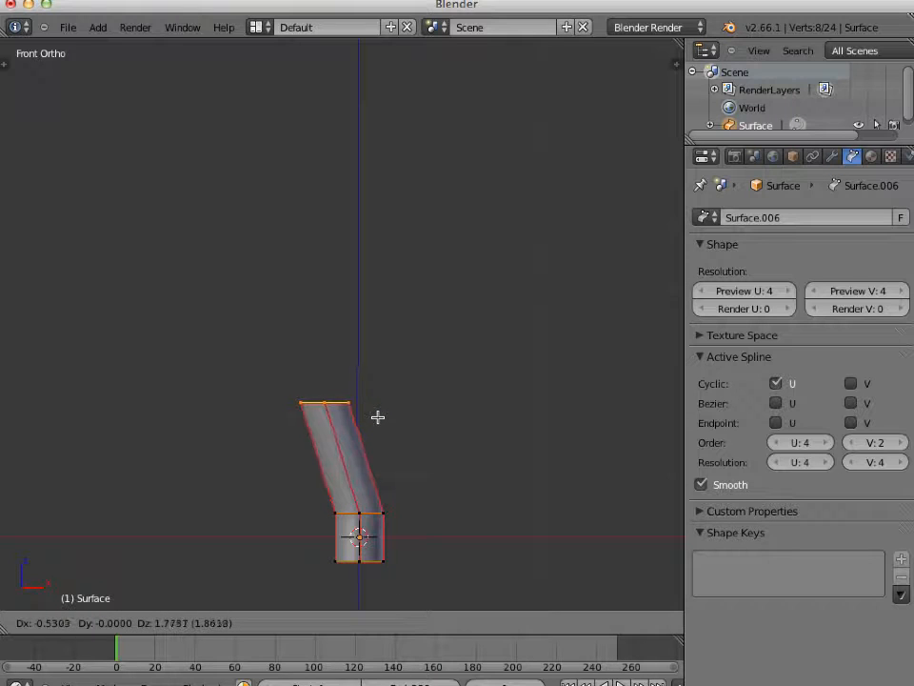
left_click(380, 384)
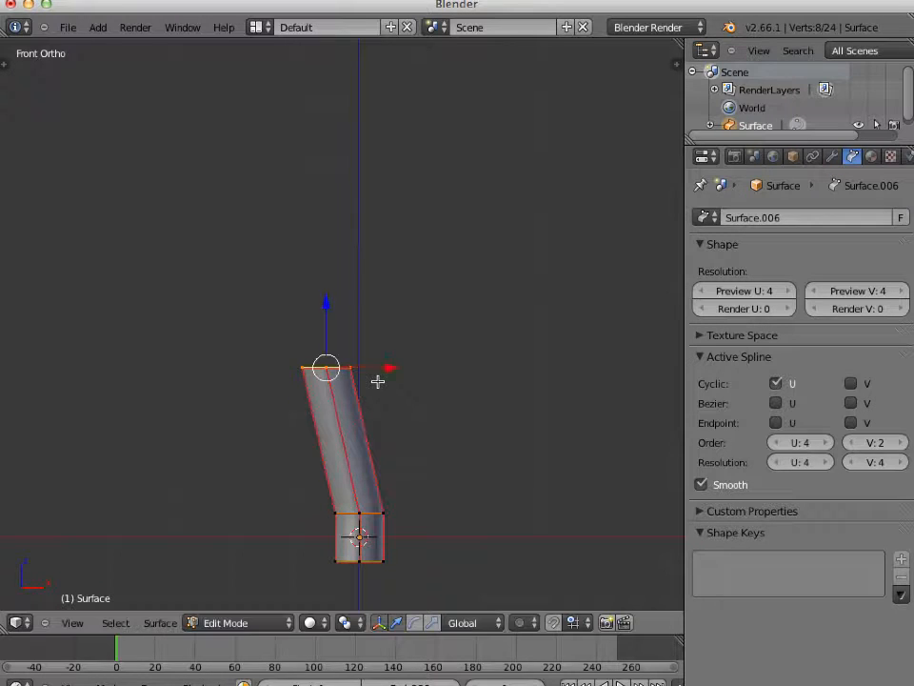
key("s")
left_click(445, 438)
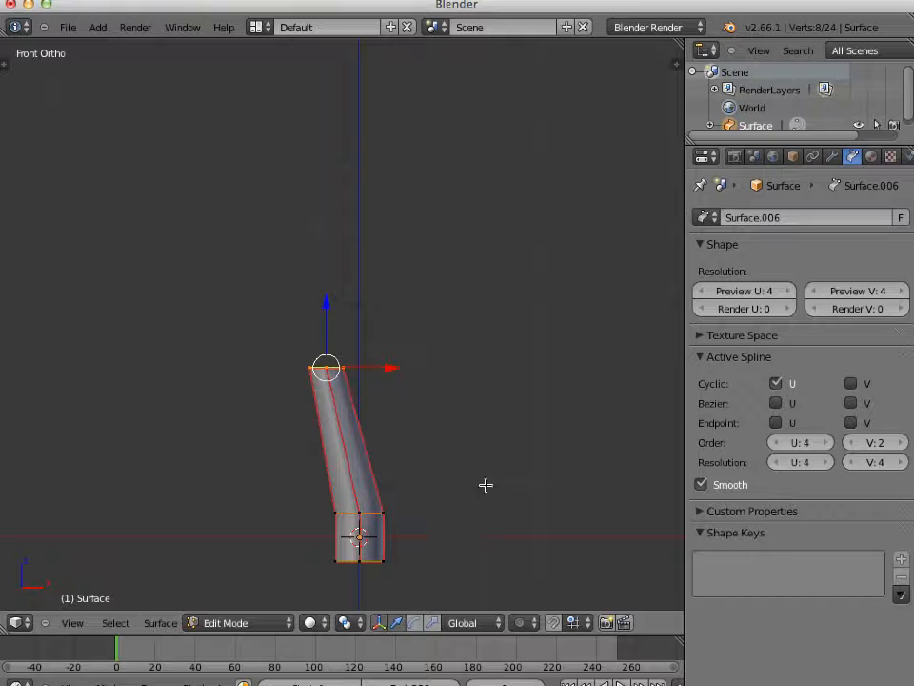
Step: Extrude the top ring upward, leaning toward positive X past the Z axis, and narrow the new end
key("e")
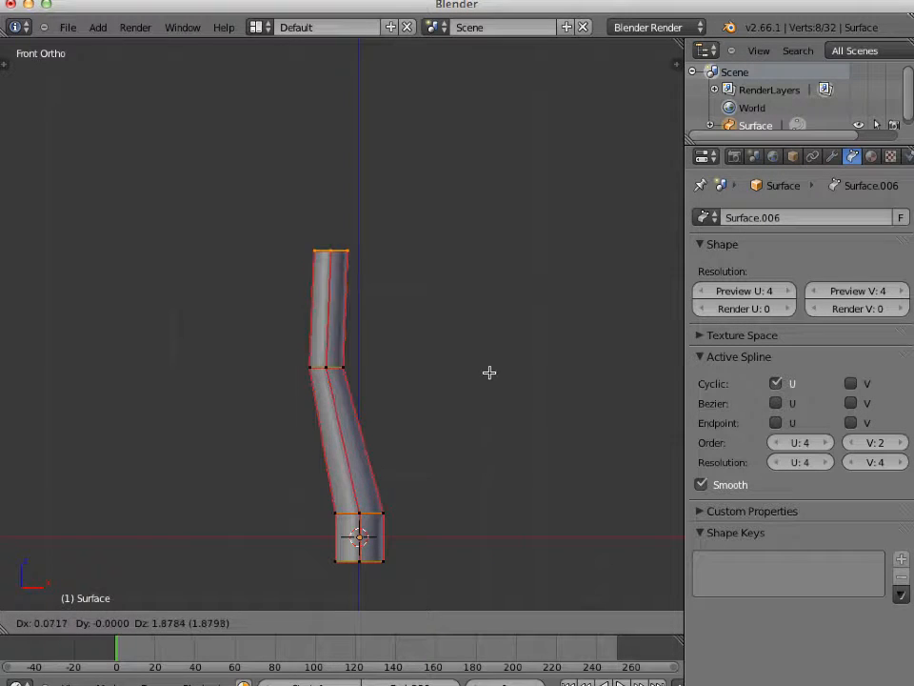
left_click(539, 339)
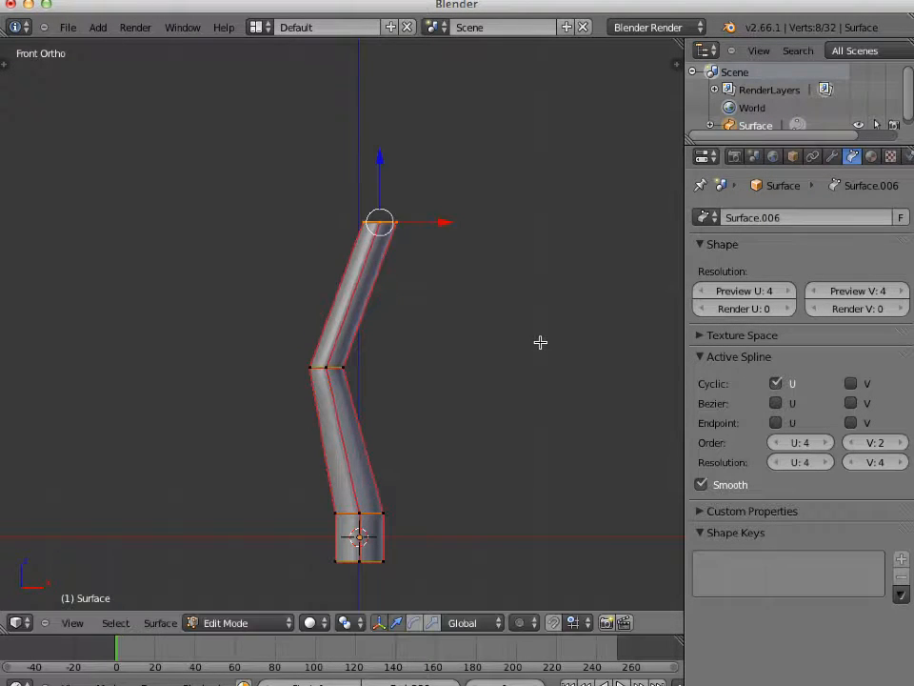
key("s")
left_click(533, 409)
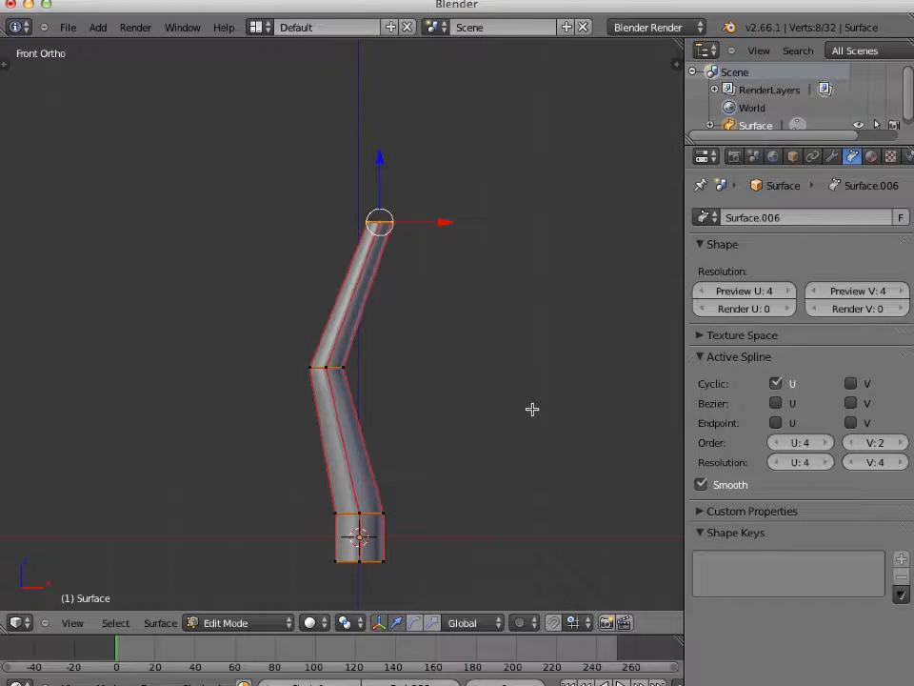
Step: Extrude a third segment diagonally up toward positive X and scale its end ring smaller
key("e")
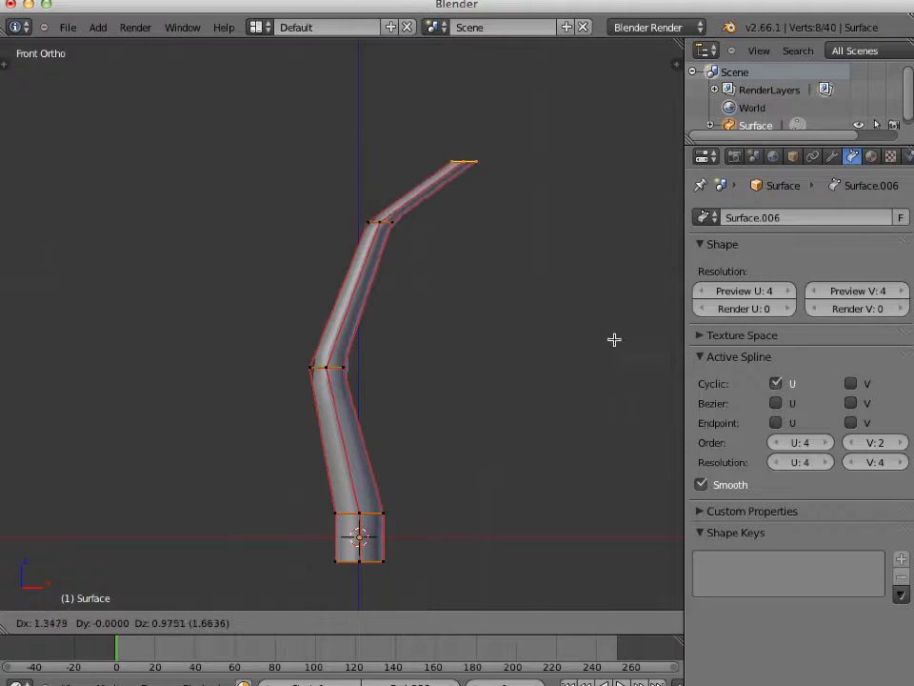
left_click(631, 312)
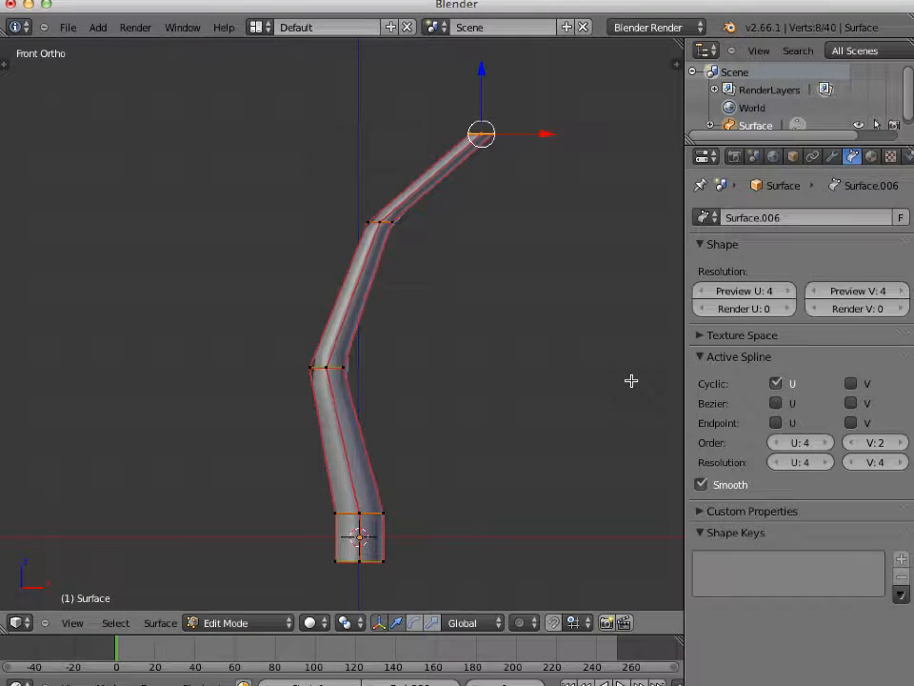
key("s")
left_click(569, 307)
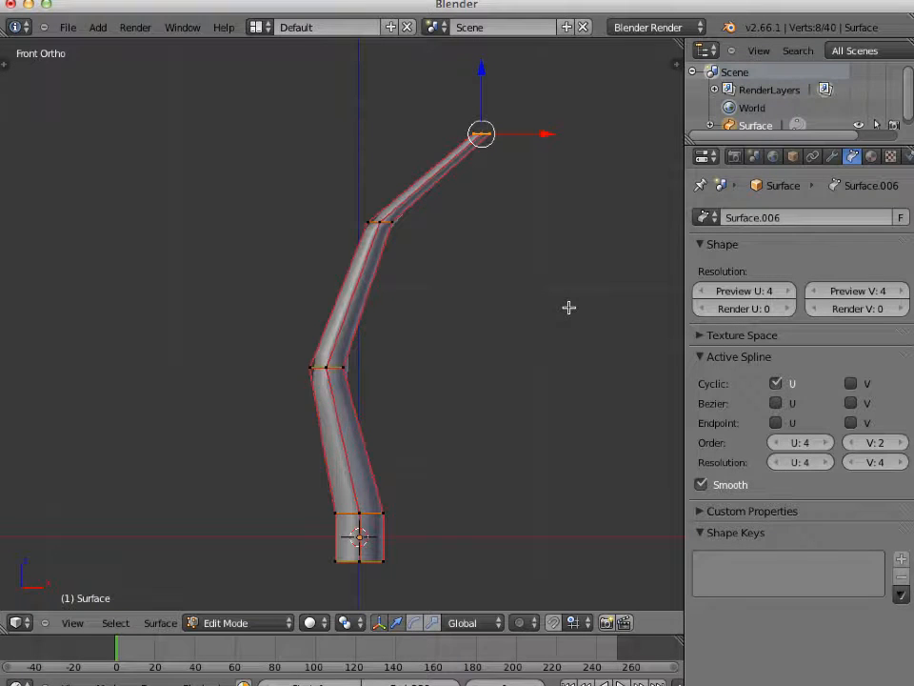
Step: Extrude a fourth segment upward, bending back toward negative X, and taper its end ring
key("e")
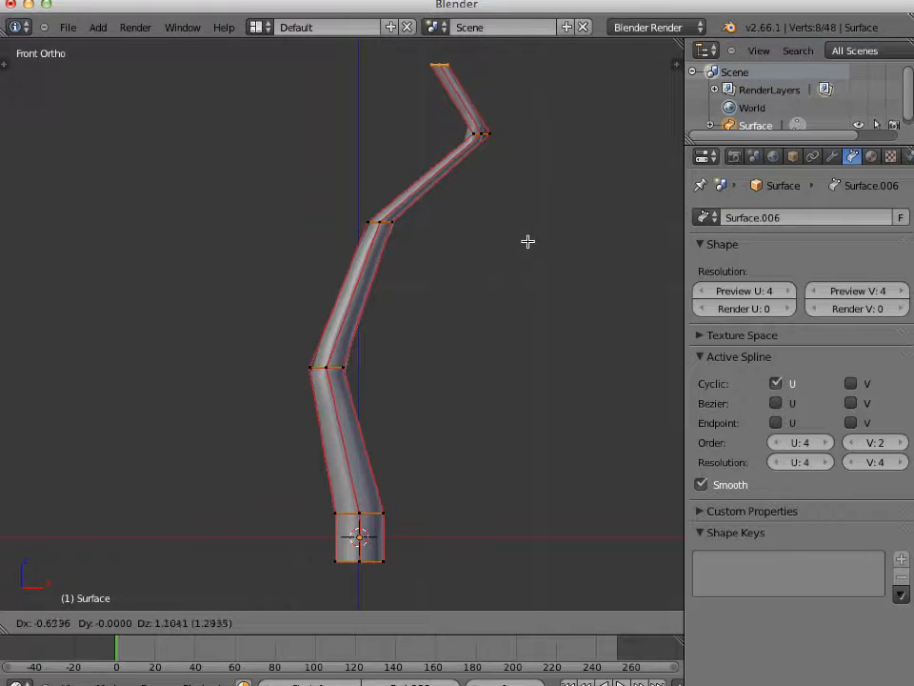
left_click(528, 229)
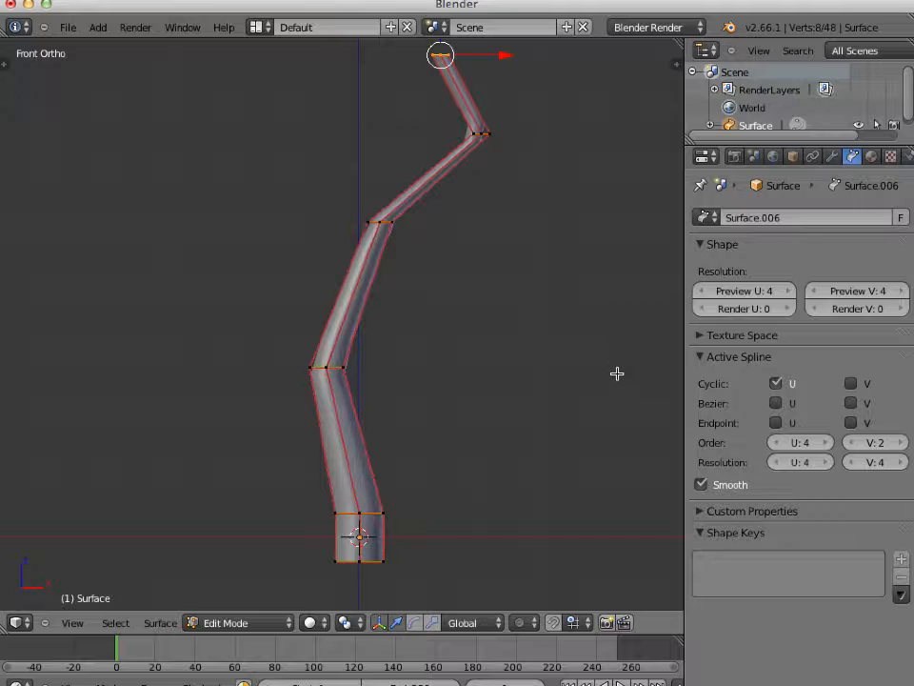
key("s")
key("Escape")
scroll(552, 288, "down", 1)
Step: Extrude a short final segment straight up and shrink its end ring to a narrow tip
key("e")
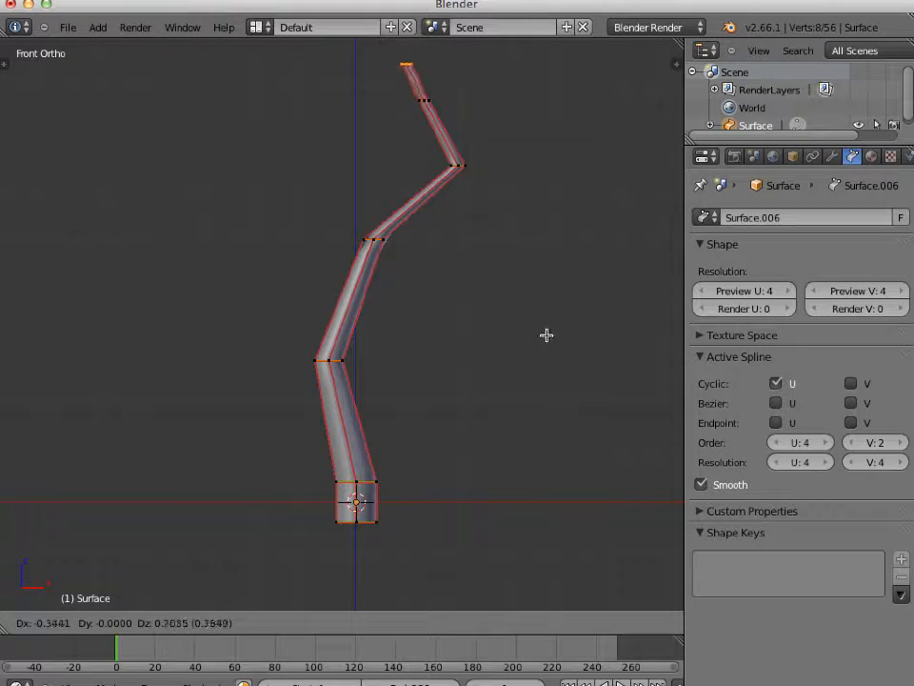
left_click(565, 318)
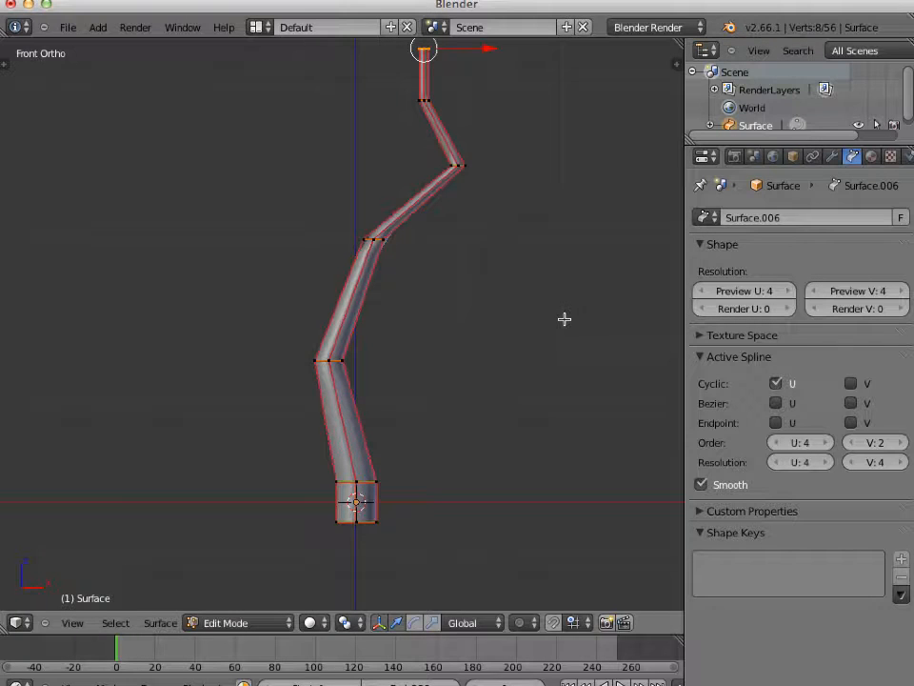
key("s")
key("Escape")
scroll(442, 337, "down", 3)
scroll(409, 341, "up", 1)
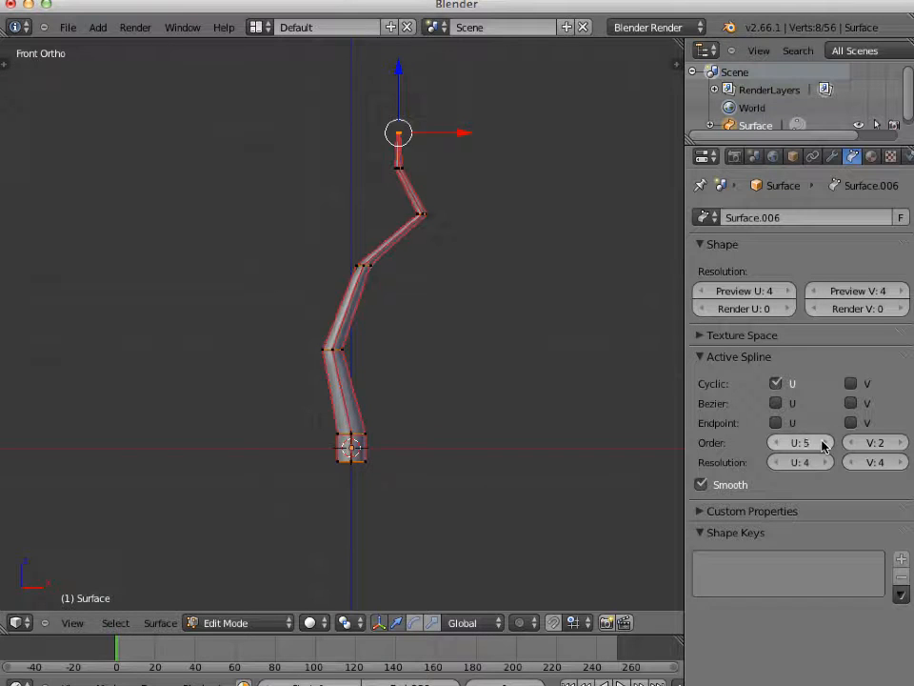
Step: Set the active spline's order to 5 in U and V, enable Endpoint for U and V, and return to Object Mode
left_click(895, 443)
left_click(895, 443)
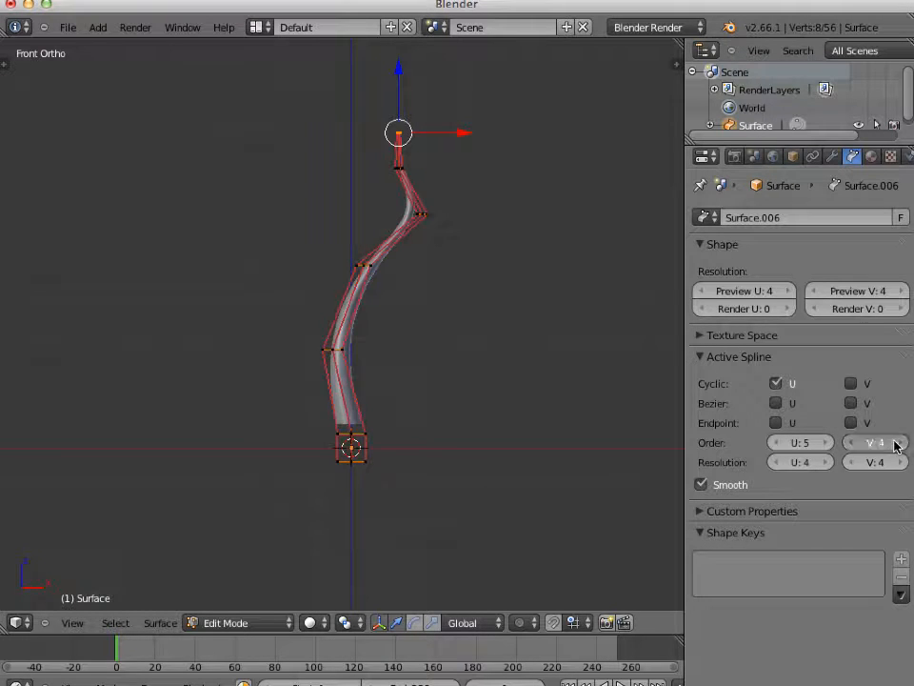
left_click(895, 443)
left_click(775, 423)
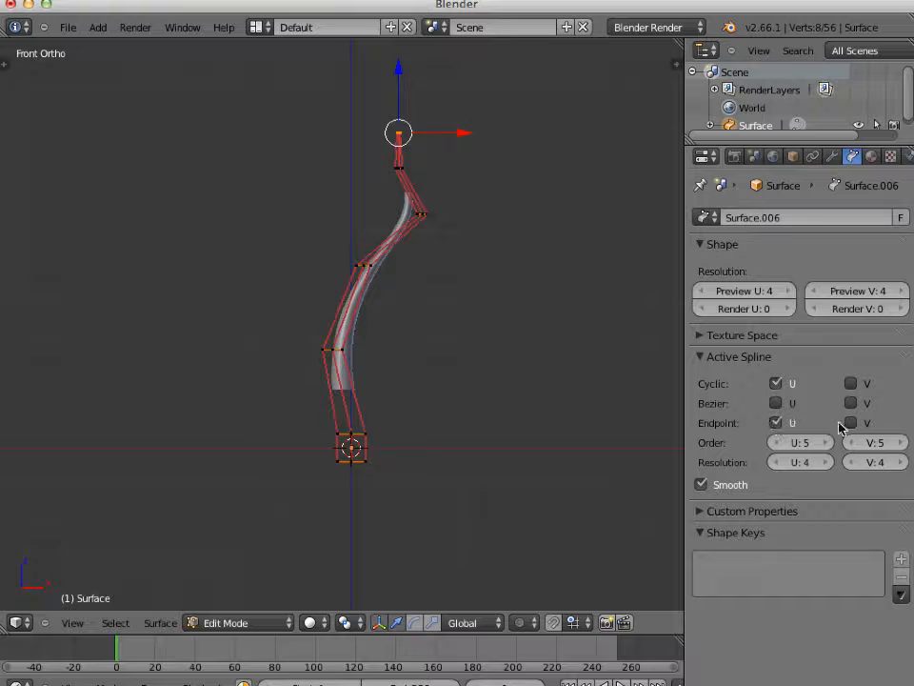
left_click(844, 425)
middle_click_drag(388, 402, 217, 400)
key("Tab")
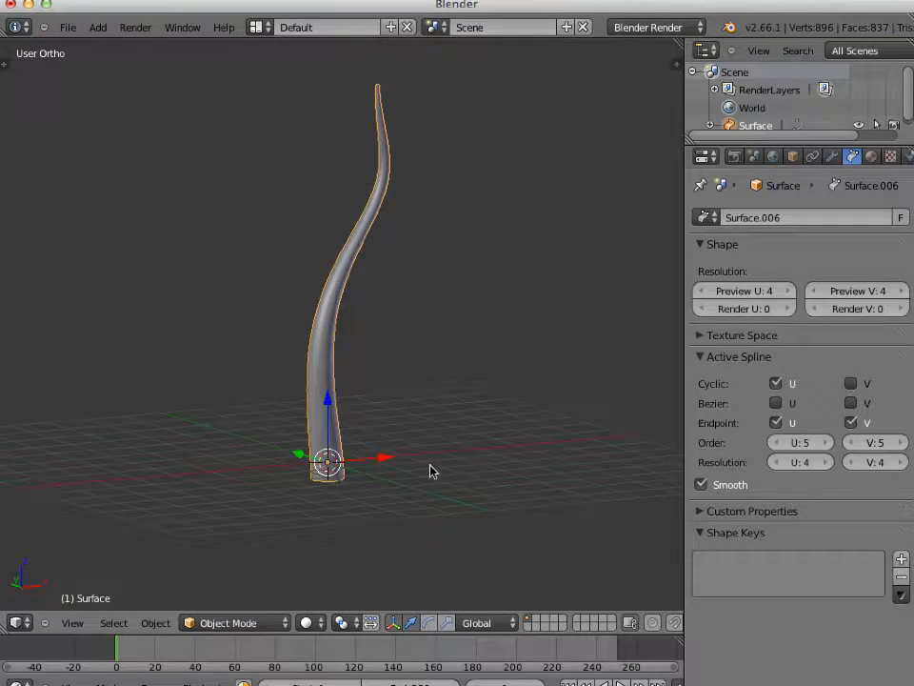
Step: In Edit Mode, extrude a detached copy of the stem's lower bend ring, centre it inside the stem and tilt it for a side branch
key("KP_1")
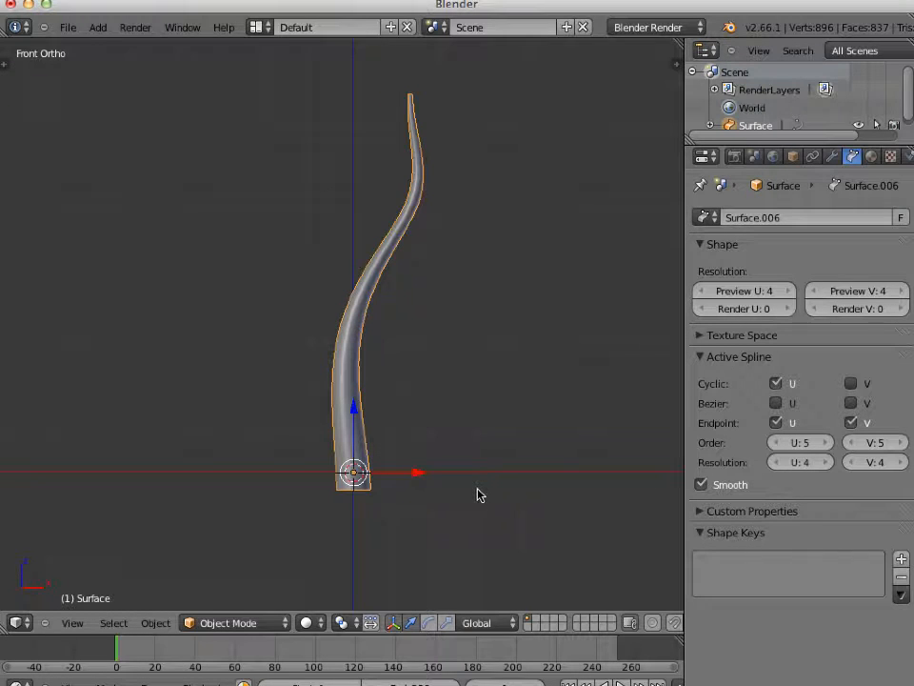
key("Tab")
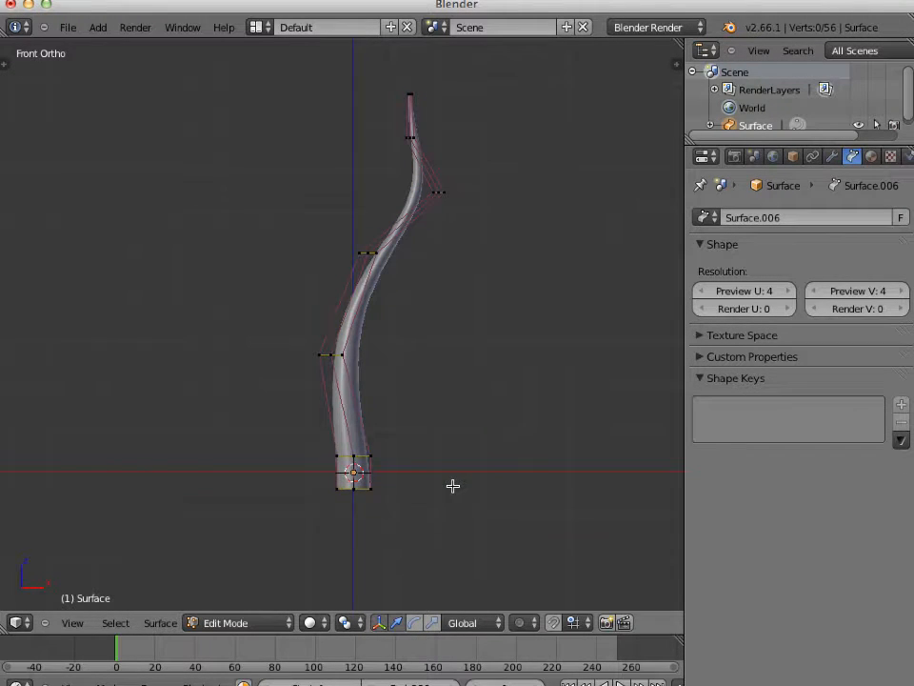
scroll(452, 485, "up", 1)
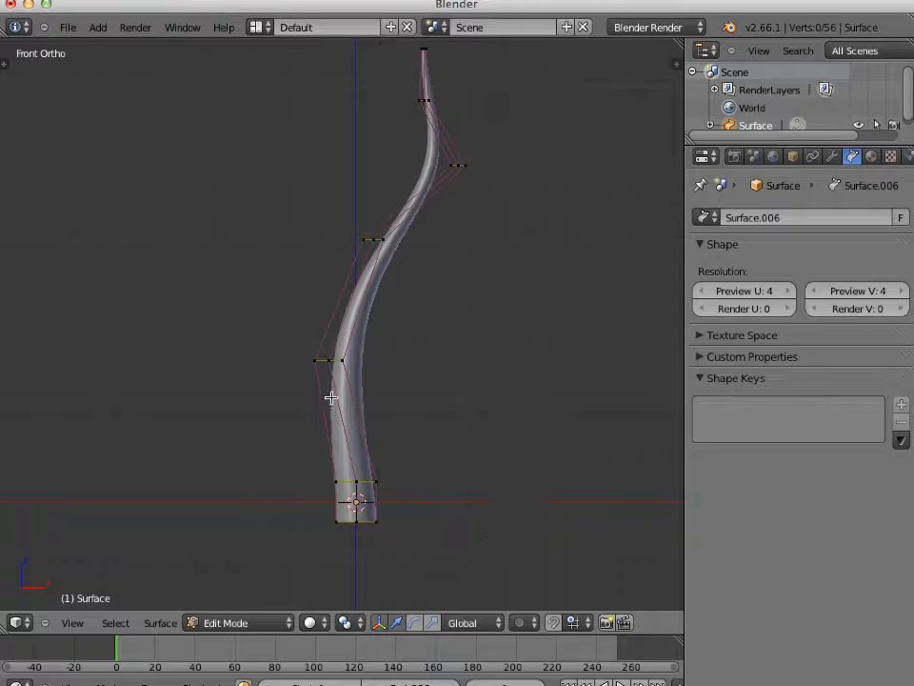
right_click(314, 361)
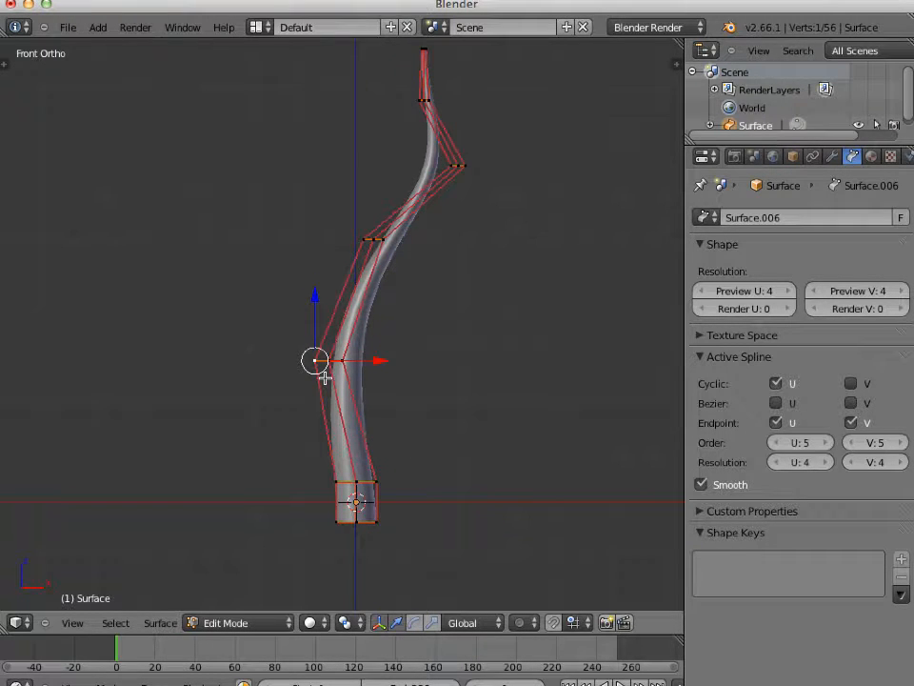
key("shift+r")
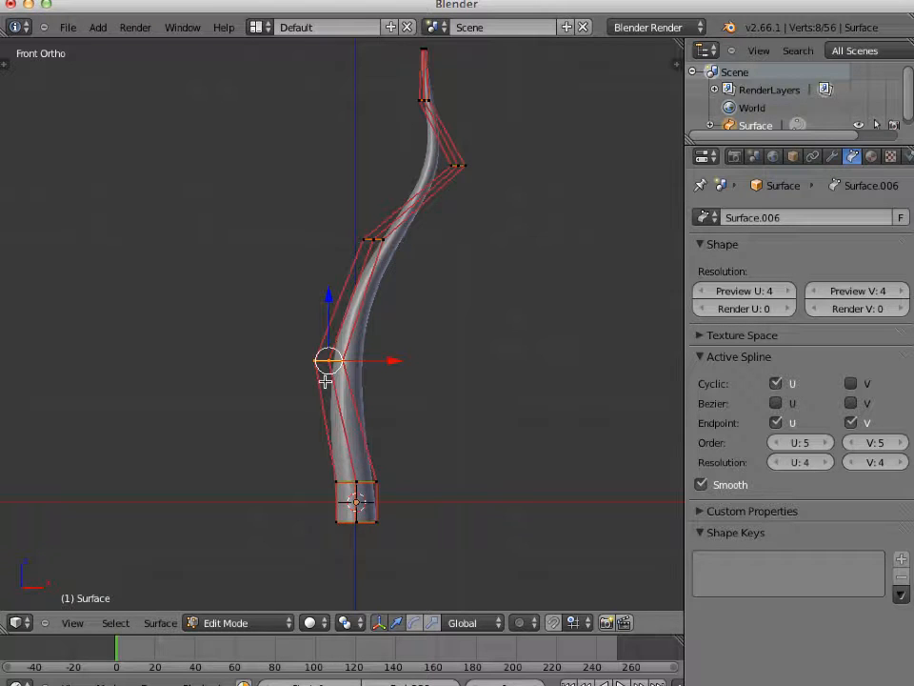
key("e")
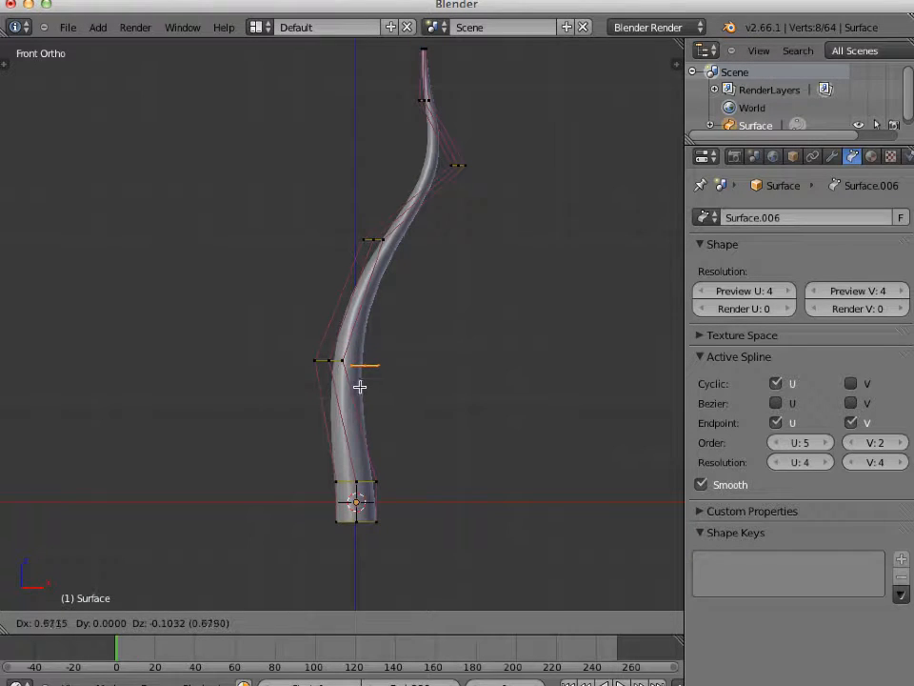
left_click(345, 401)
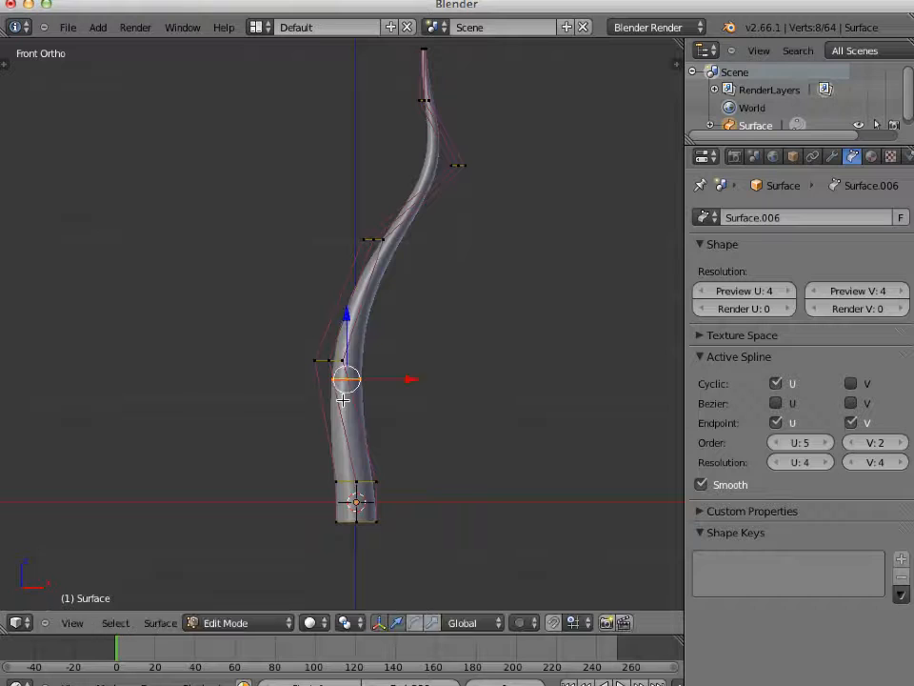
key("r")
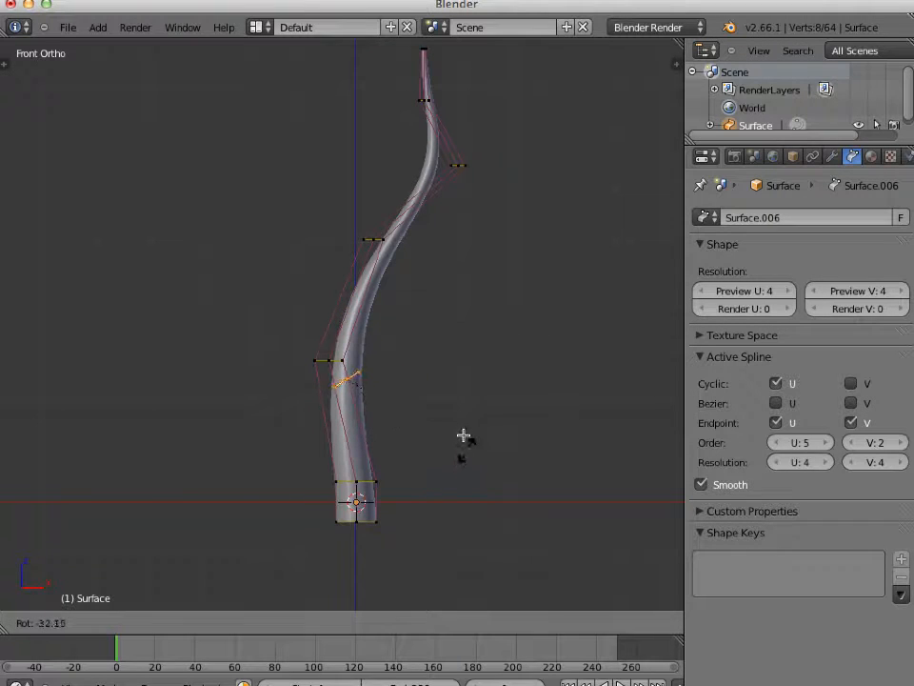
left_click(462, 418)
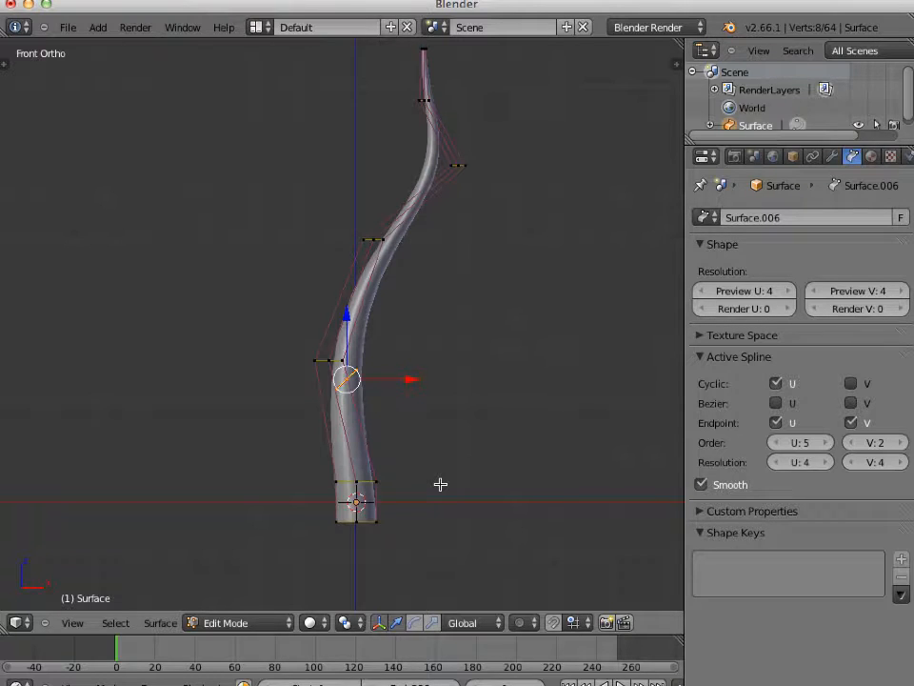
Step: Extrude the tilted ring up toward negative X as the branch's first segment and scale its end ring smaller
key("e")
left_click(396, 396)
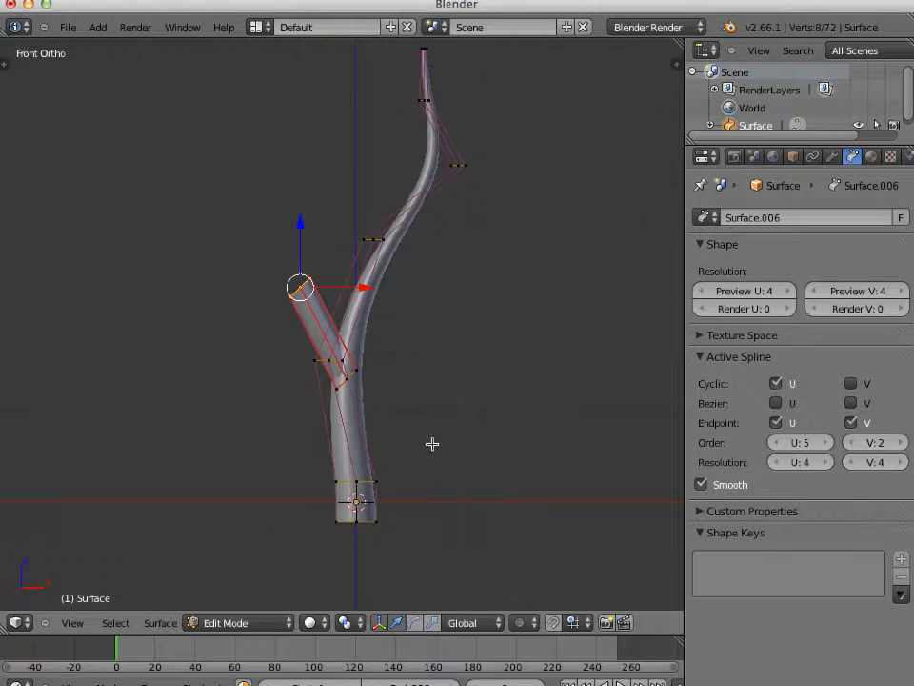
key("s")
left_click(402, 414)
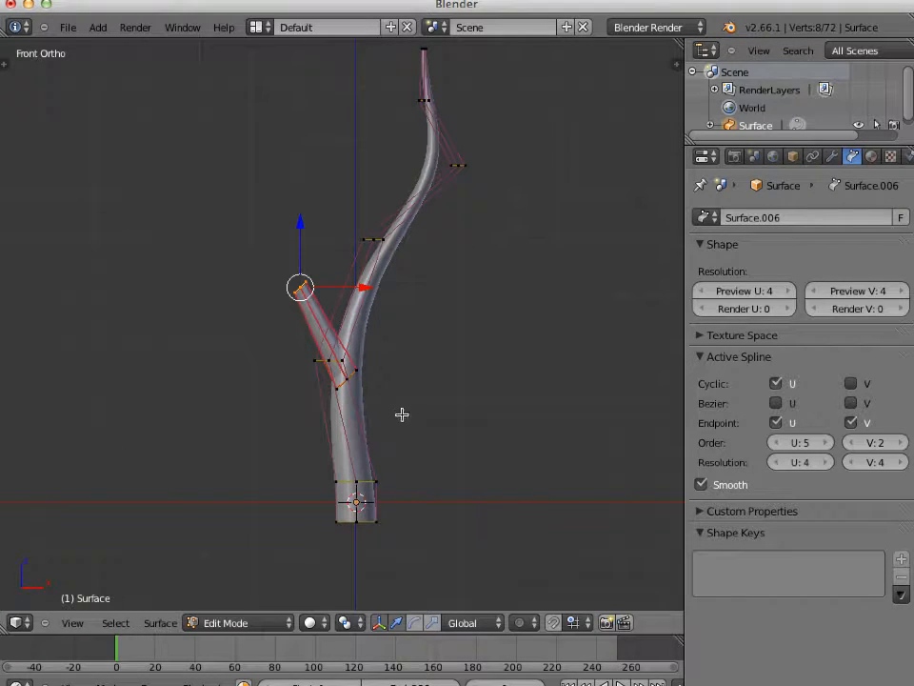
Step: Extrude the branch's second segment steeply upward by about 2.15 units and scale its end ring to about 0.74
key("e")
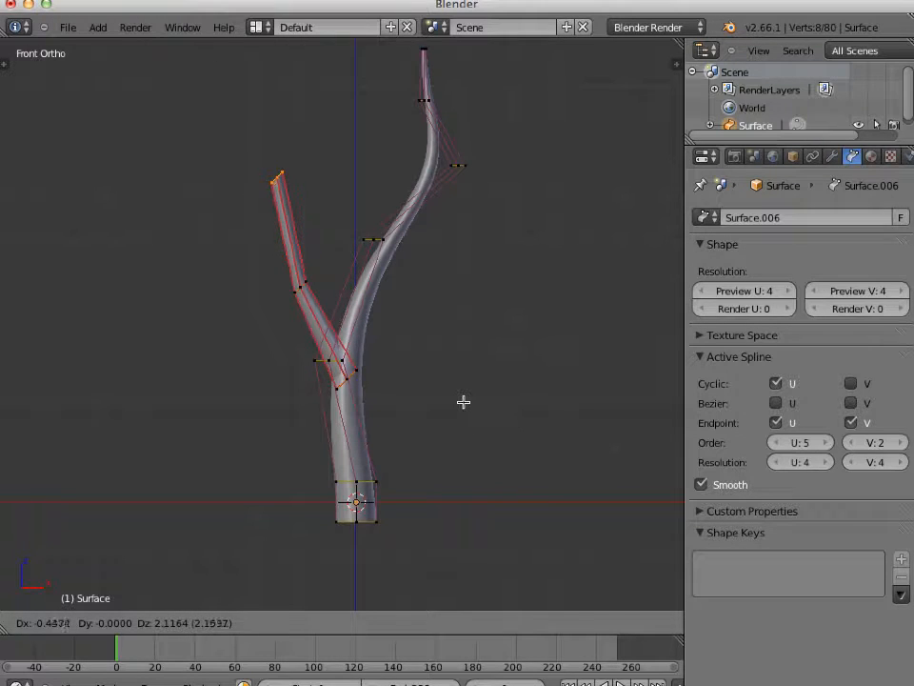
left_click(465, 406)
key("s")
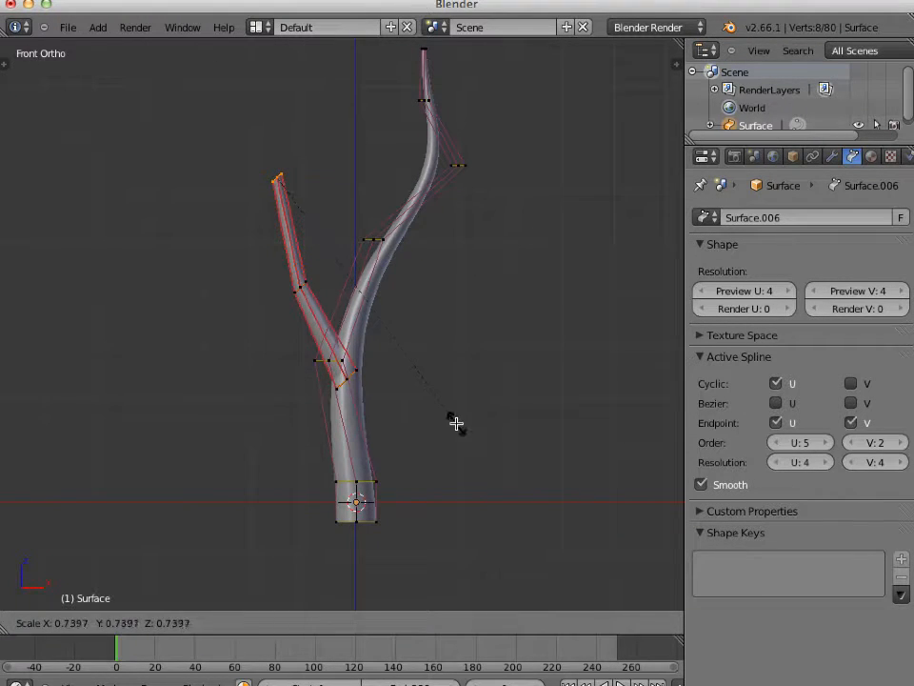
left_click(456, 423)
Step: Extrude the branch's third segment about 1.97 units diagonally up toward negative X and shrink its end ring to a narrow tip
key("e")
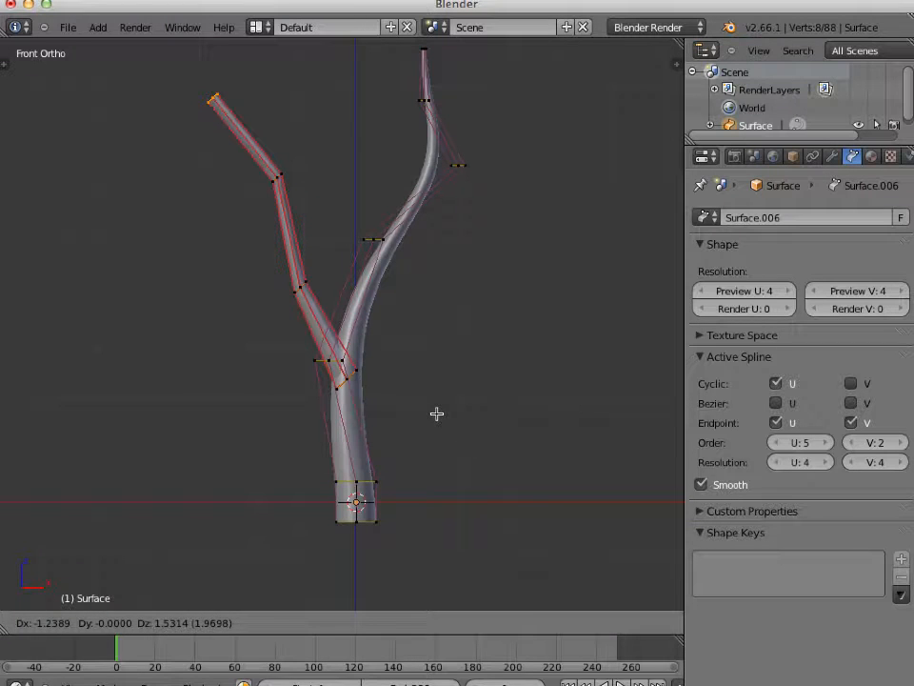
left_click(436, 414)
key("s")
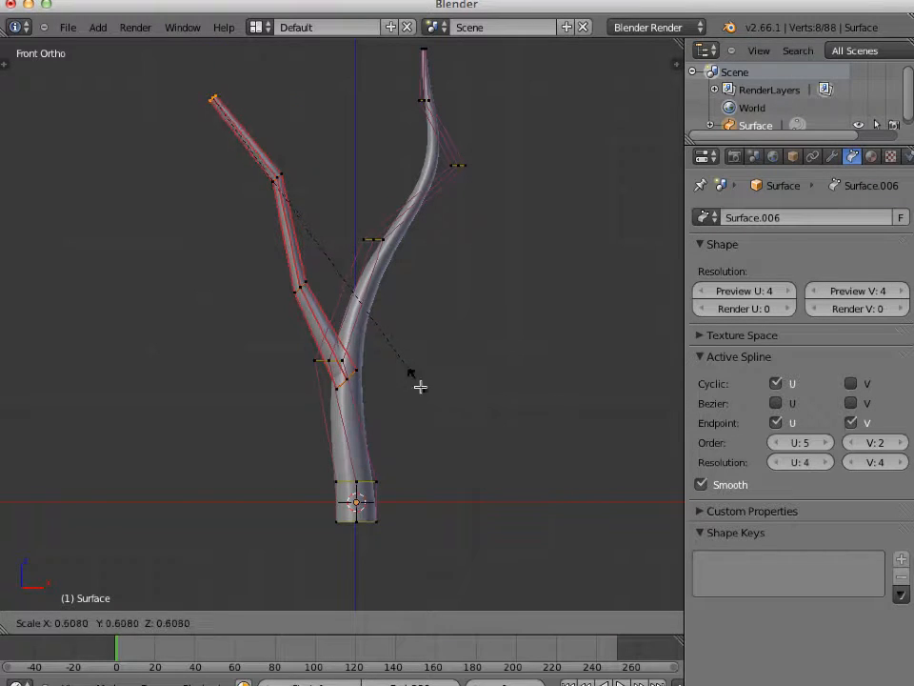
left_click(362, 284)
Step: Select only the branch's second control ring and move it slightly higher to soften the lower bend
scroll(406, 451, "down", 1)
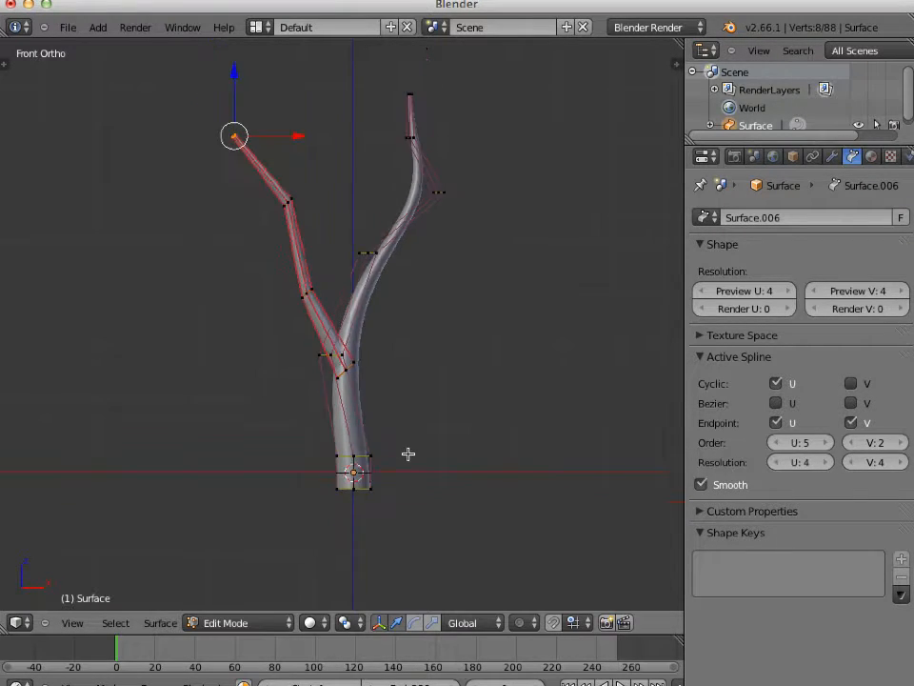
scroll(408, 450, "down", 1)
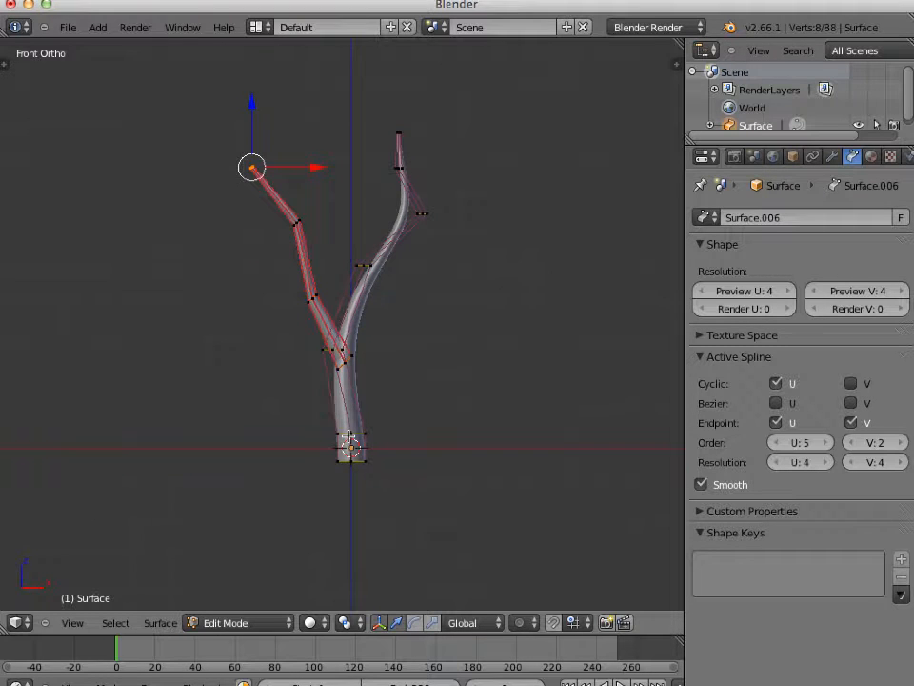
middle_click_drag(348, 436, 348, 461)
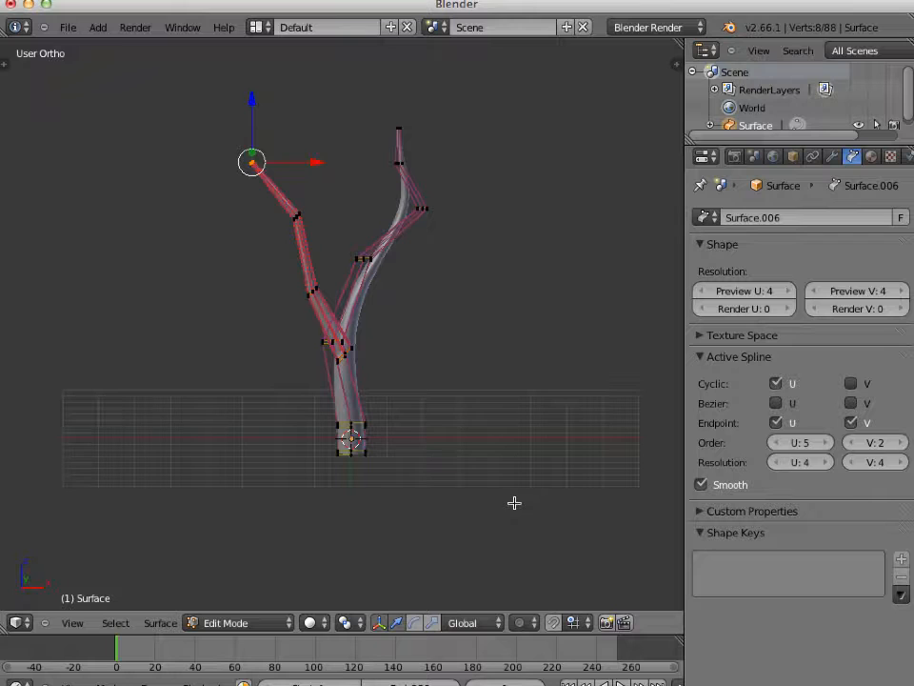
scroll(514, 503, "up", 2)
scroll(504, 498, "down", 1)
key("a")
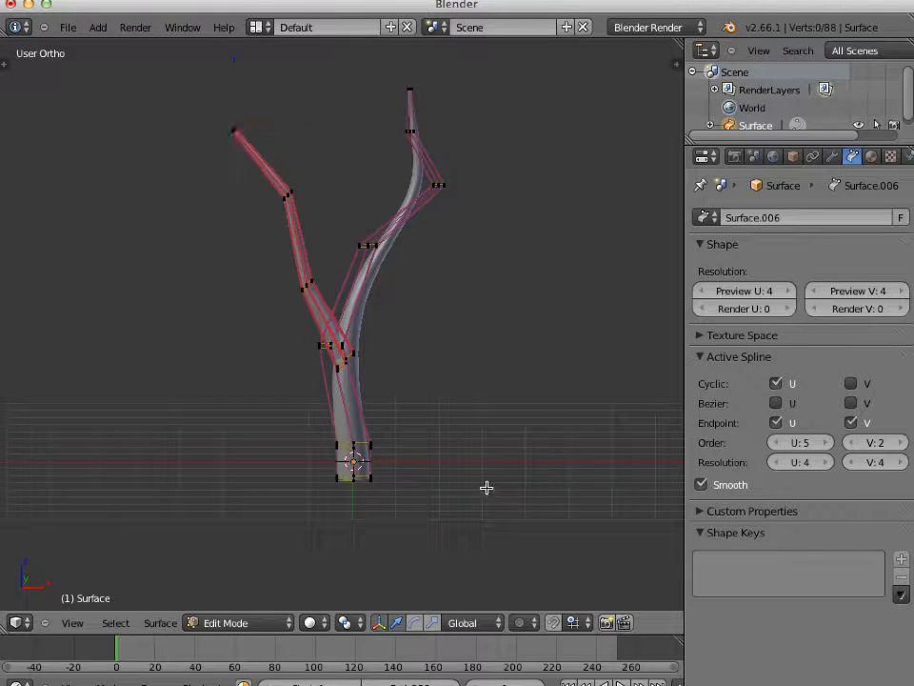
key("b")
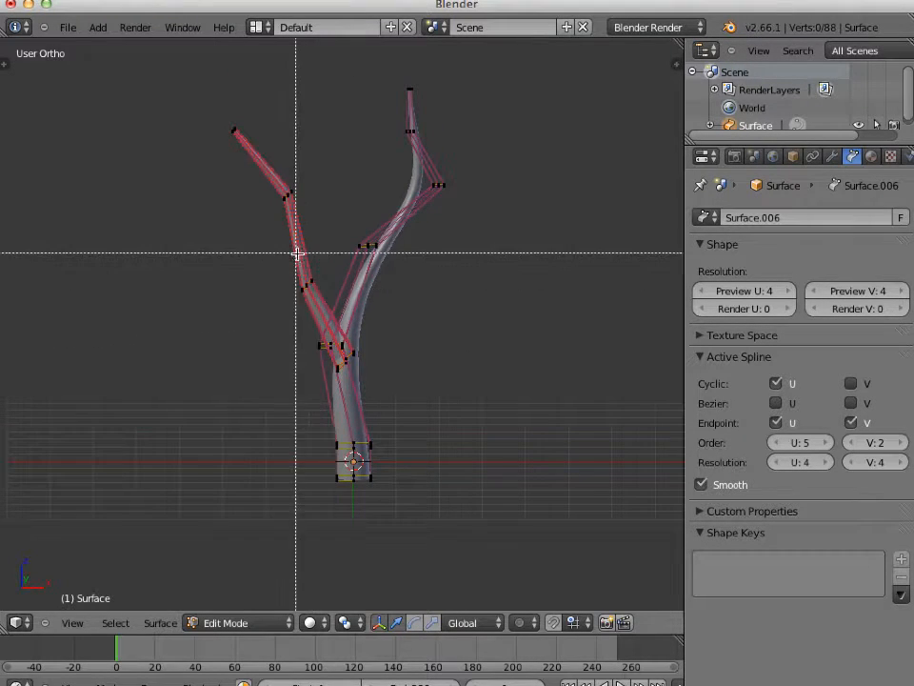
left_click_drag(289, 259, 325, 303)
key("g")
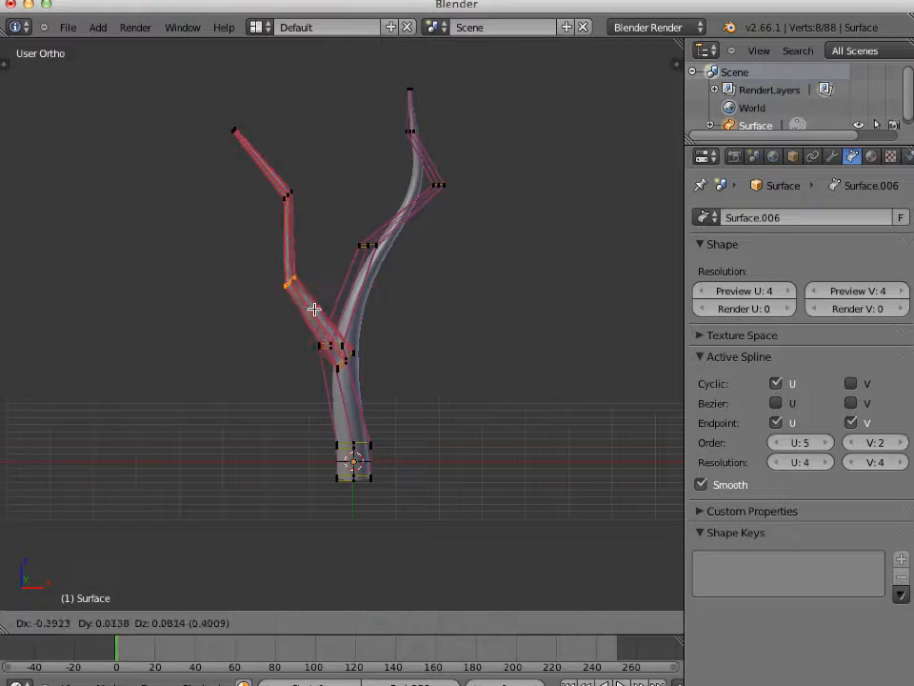
left_click(328, 290)
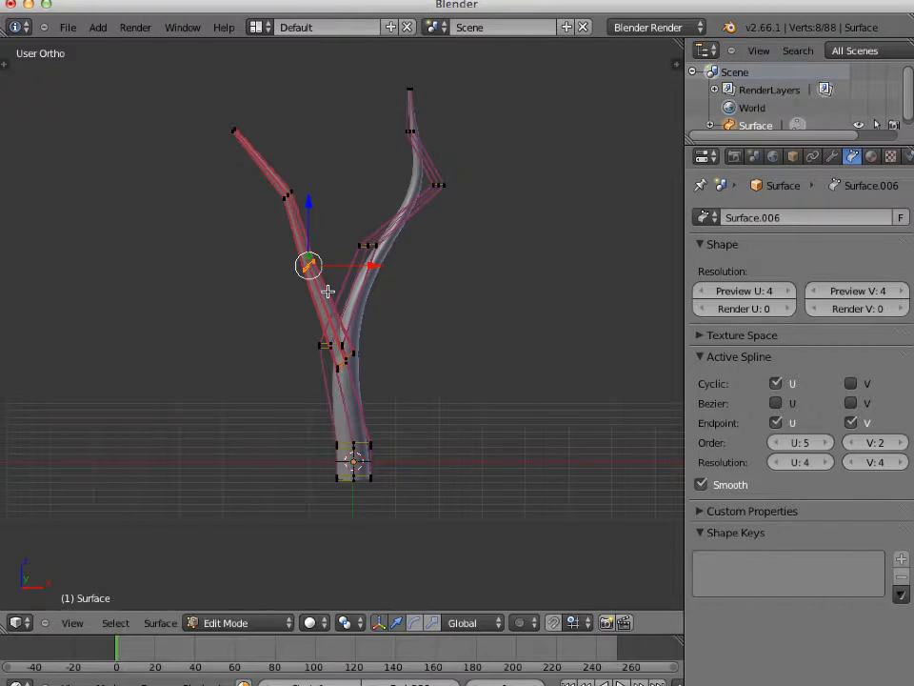
Step: Select the ring at the branch's upper bend, rotate it about 5 degrees and scale it smaller
key("a")
key("b")
left_click_drag(249, 183, 311, 207)
key("r")
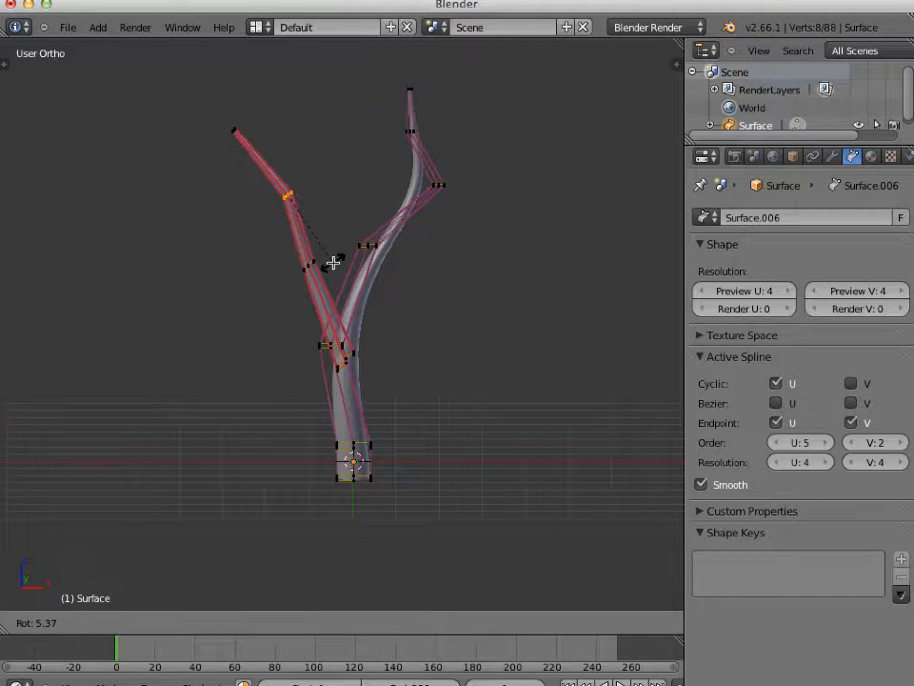
left_click(332, 263)
key("s")
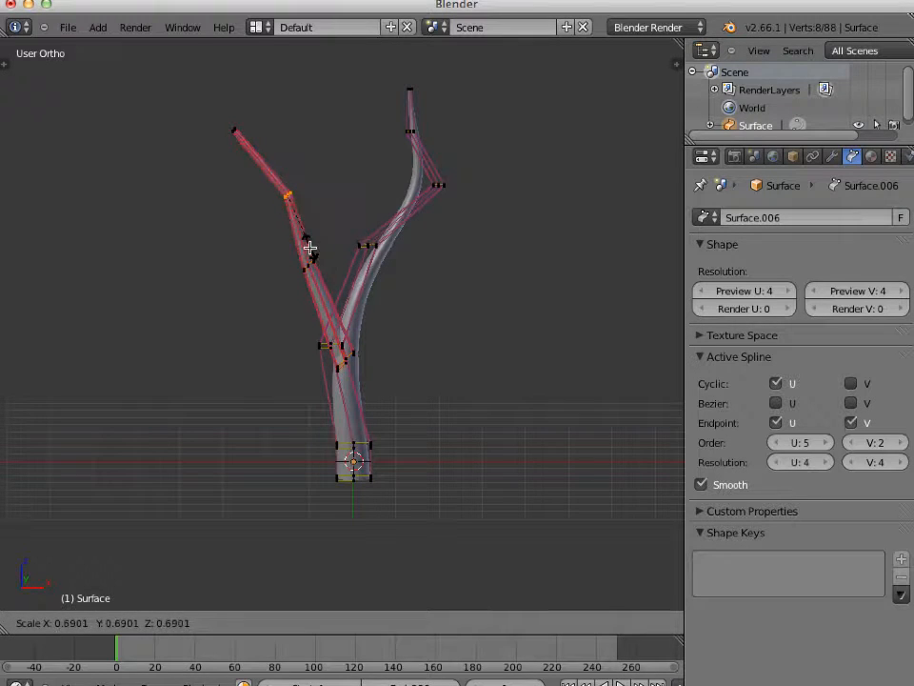
left_click(318, 255)
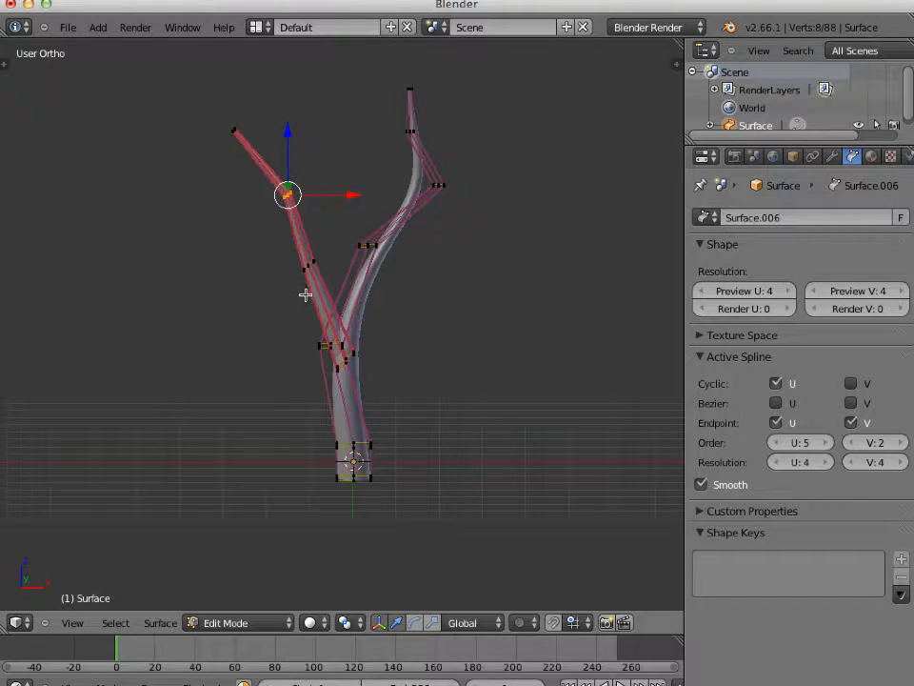
Step: Select all linked control points of the side branch and extrude them into a separate copy offset toward negative X
right_click(301, 288)
key("a")
key("a")
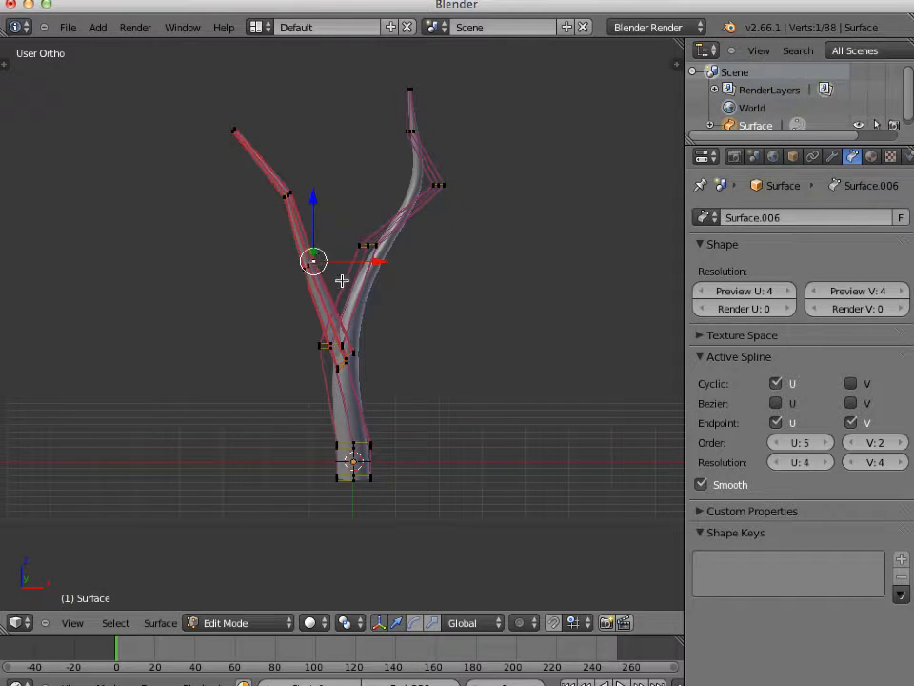
key("ctrl+l")
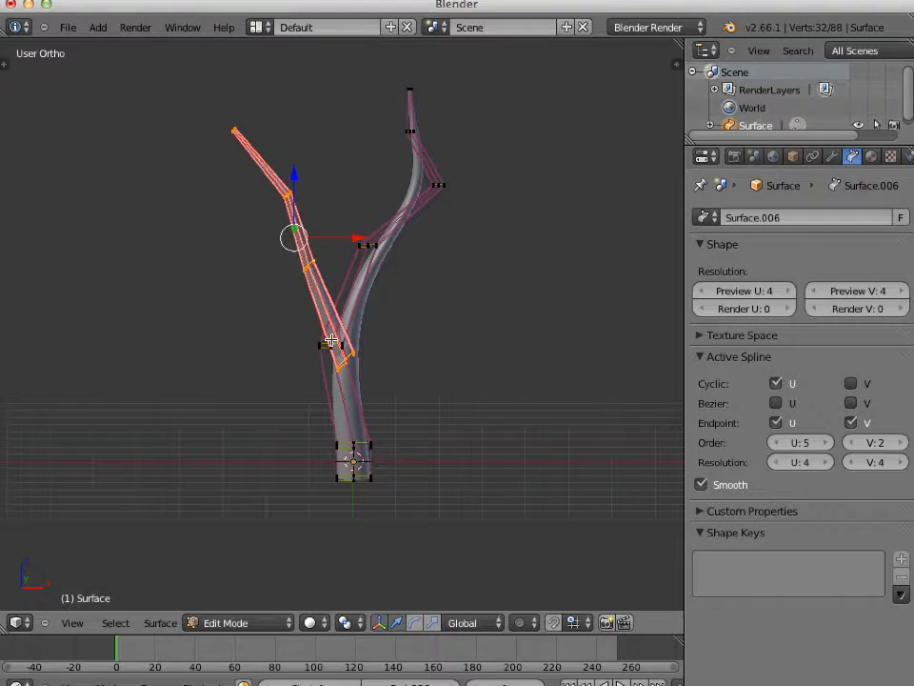
key("e")
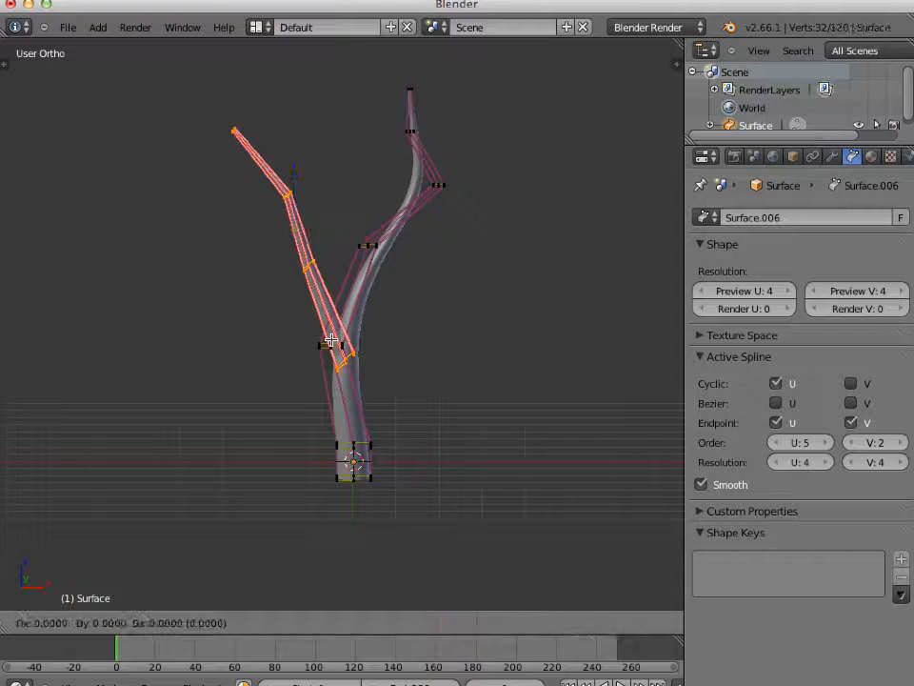
left_click(268, 338)
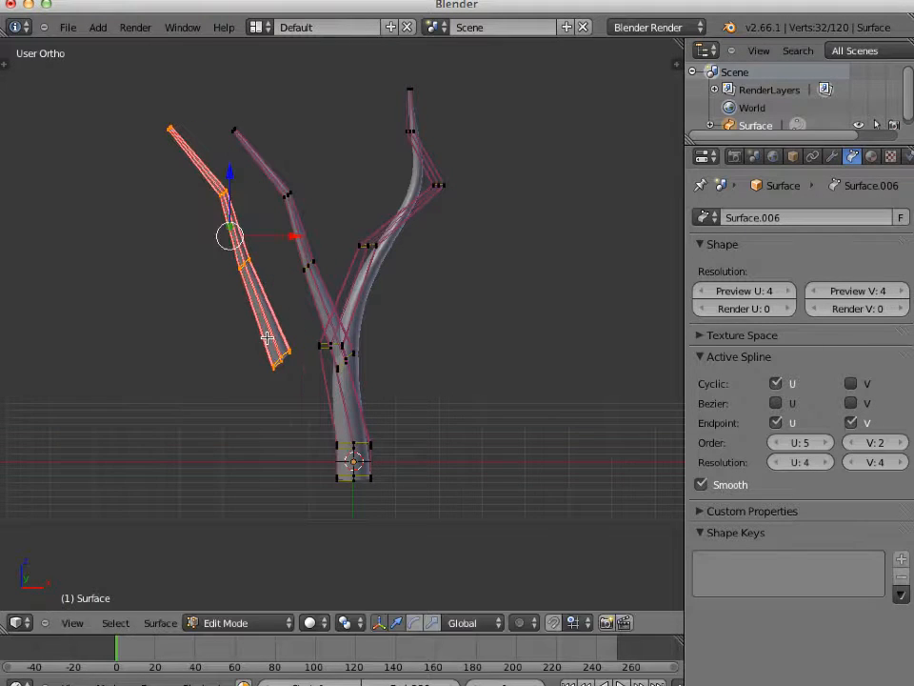
Step: Rotate the copied branch outward, move its base into the trunk just below the first branch, and return to Object Mode
key("r")
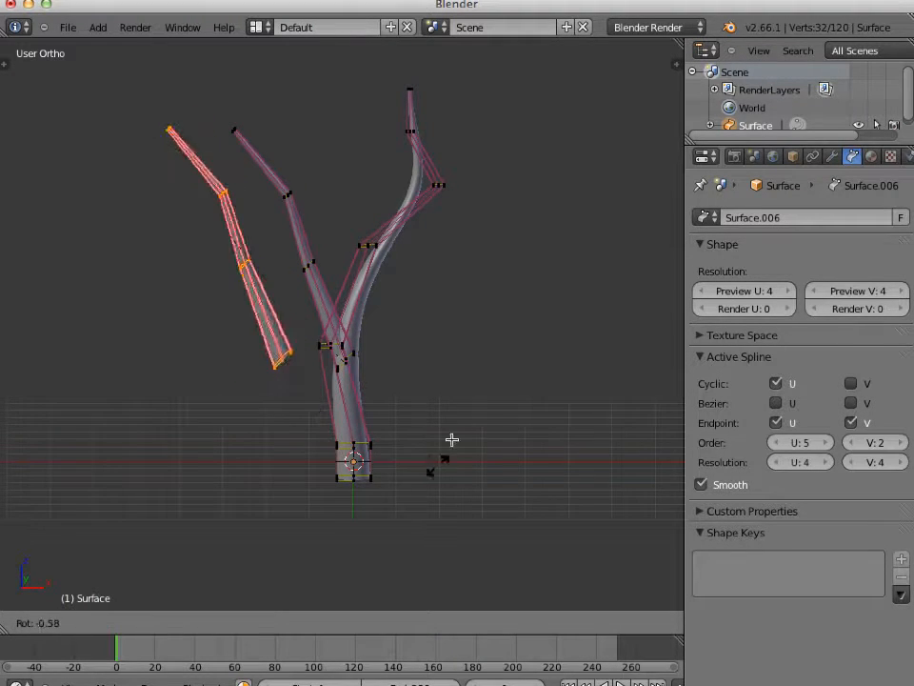
left_click(466, 298)
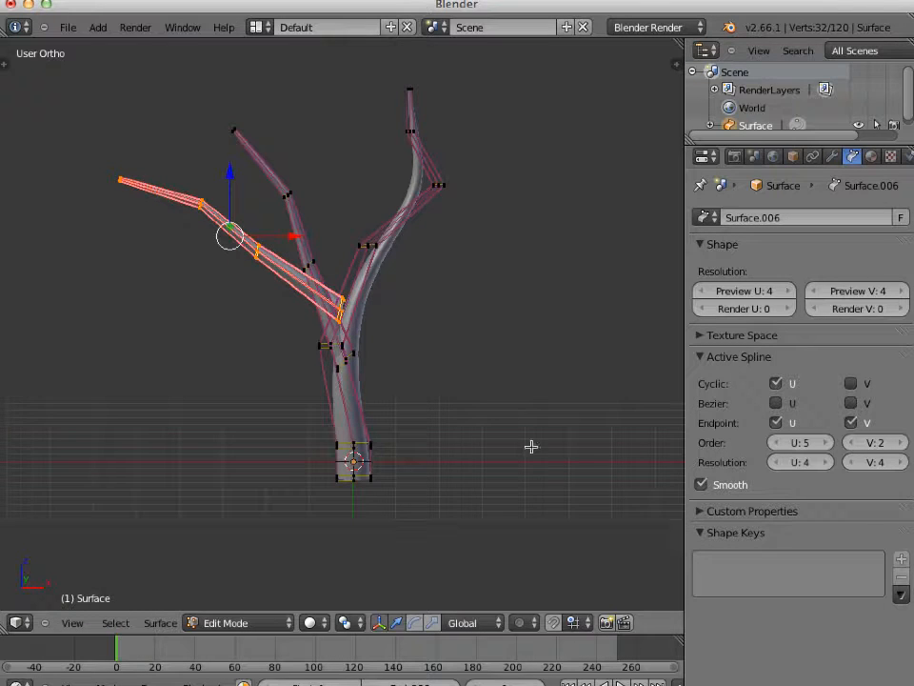
key("g")
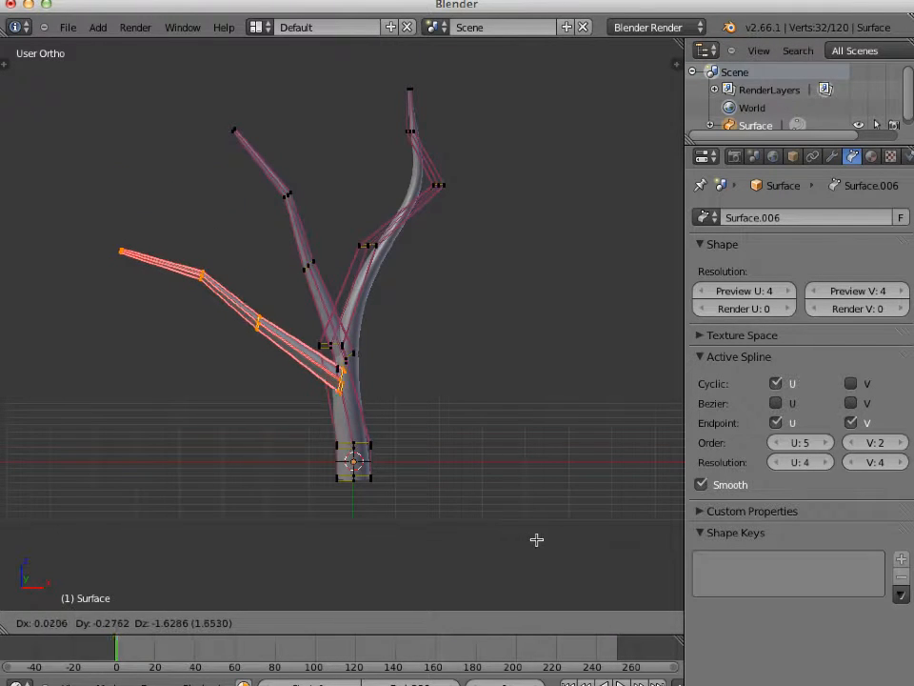
left_click(541, 540)
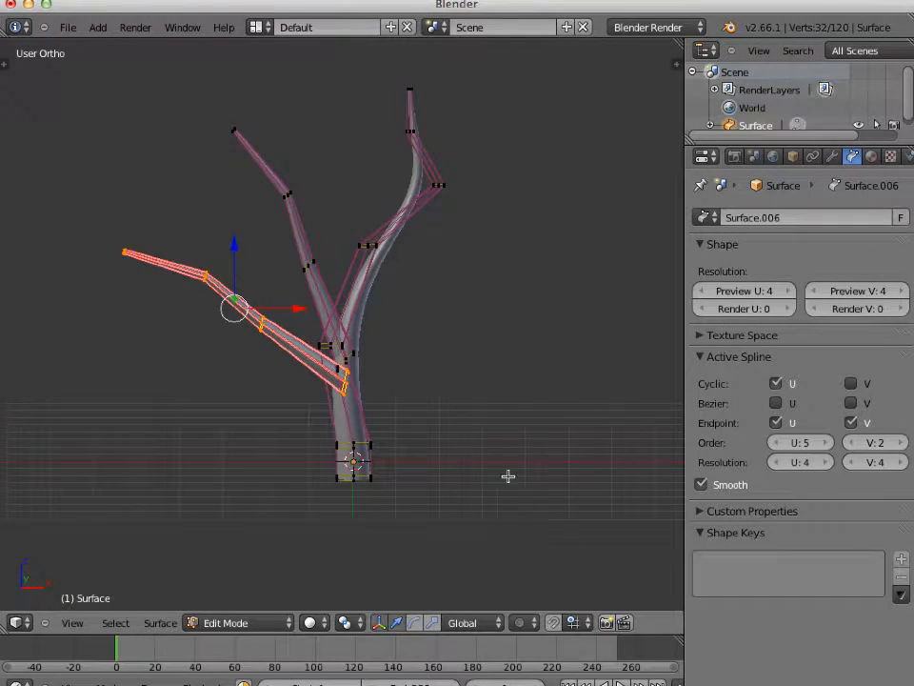
middle_click_drag(477, 439, 455, 568)
key("Tab")
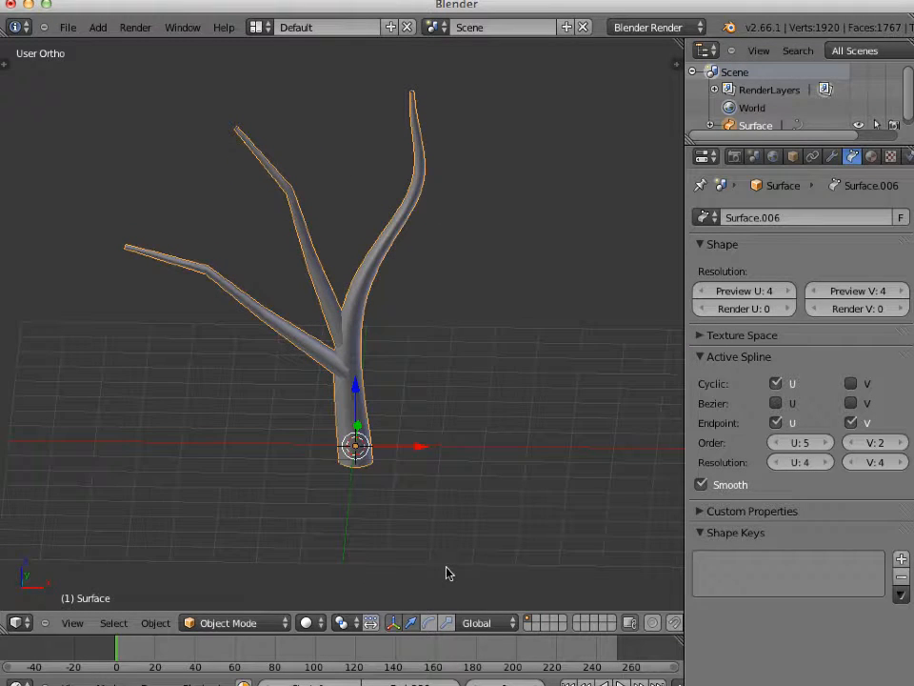
Step: Delete the branching stem from the scene and switch to the top view
key("x")
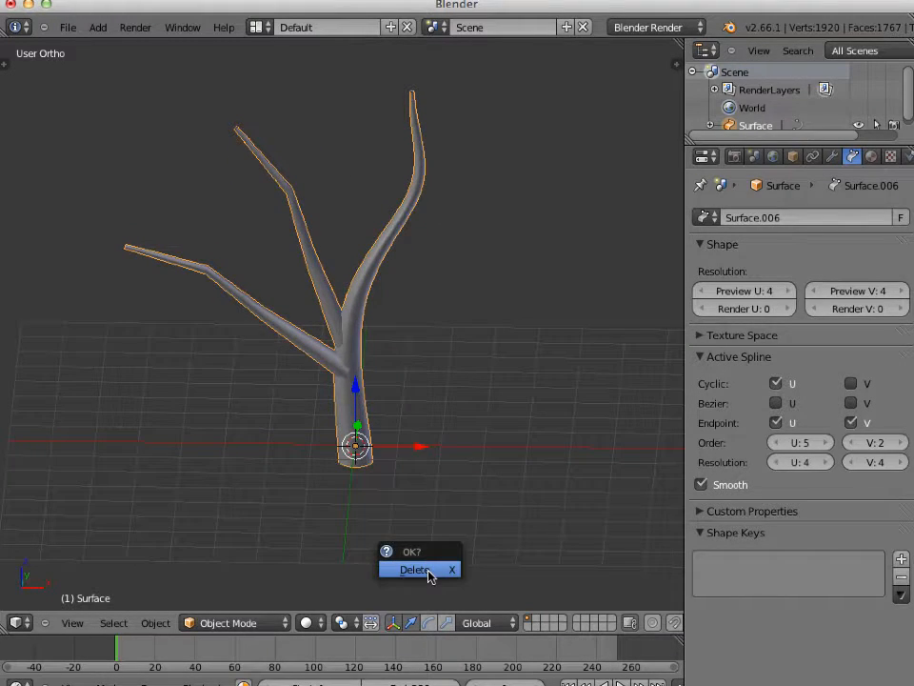
left_click(416, 569)
key("KP_7")
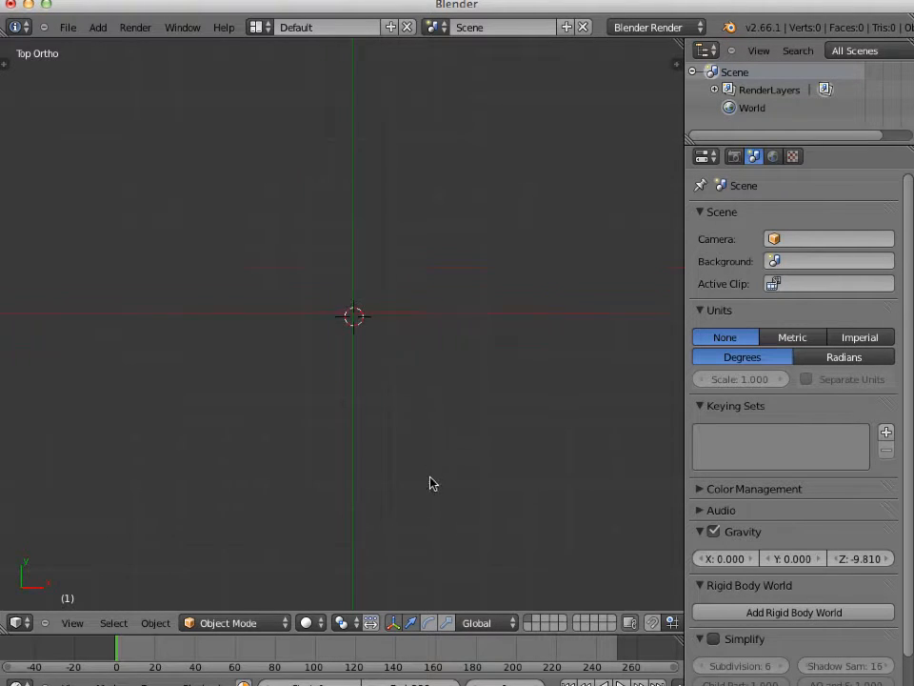
scroll(427, 484, "up", 2, "shift")
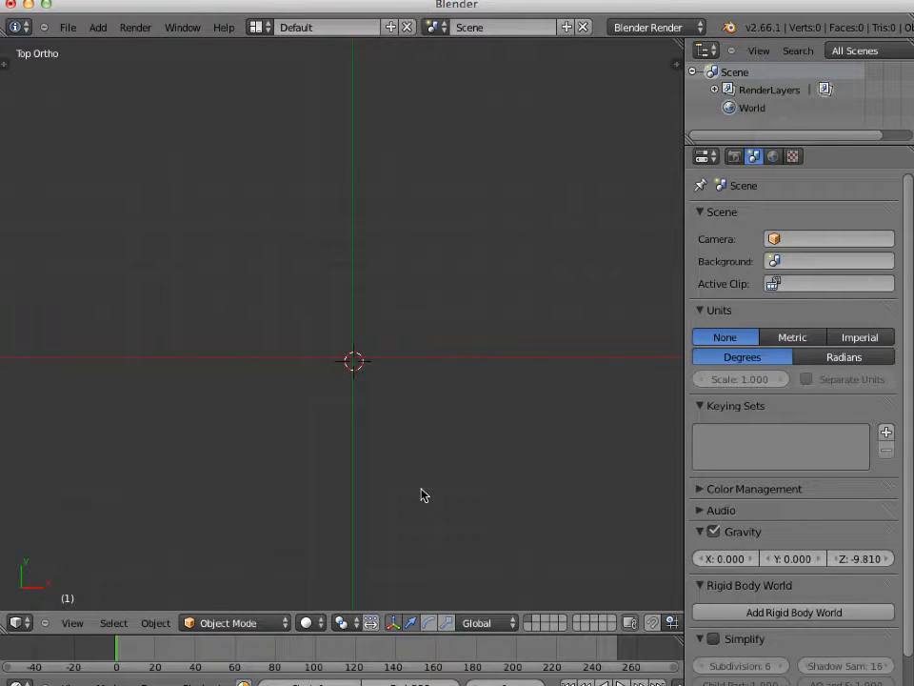
Step: Add a NURBS Sphere surface at the scene centre and enter Edit Mode
key("shift+a")
mouse_move(424, 493)
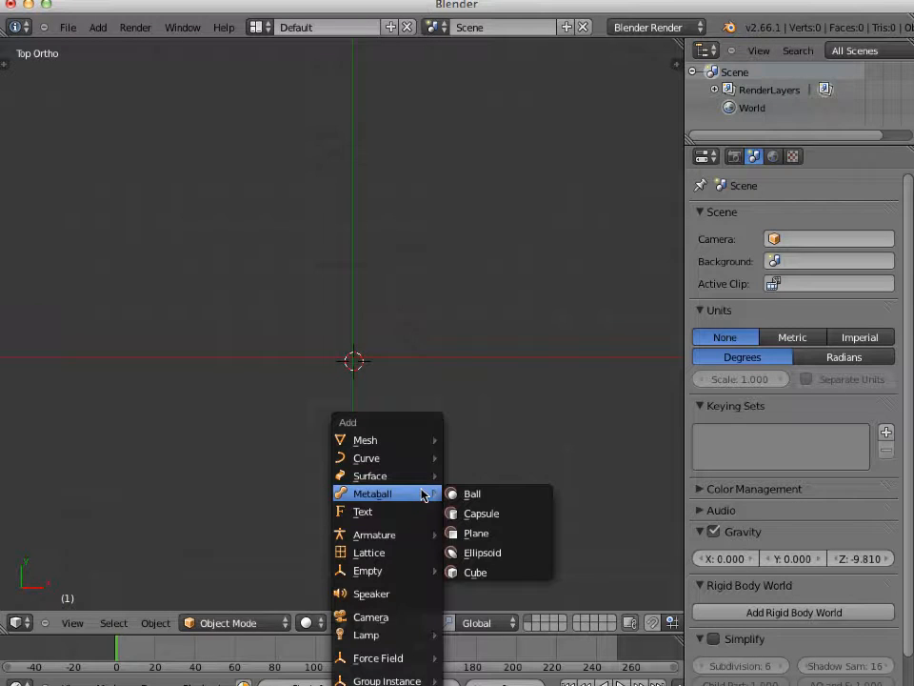
mouse_move(416, 473)
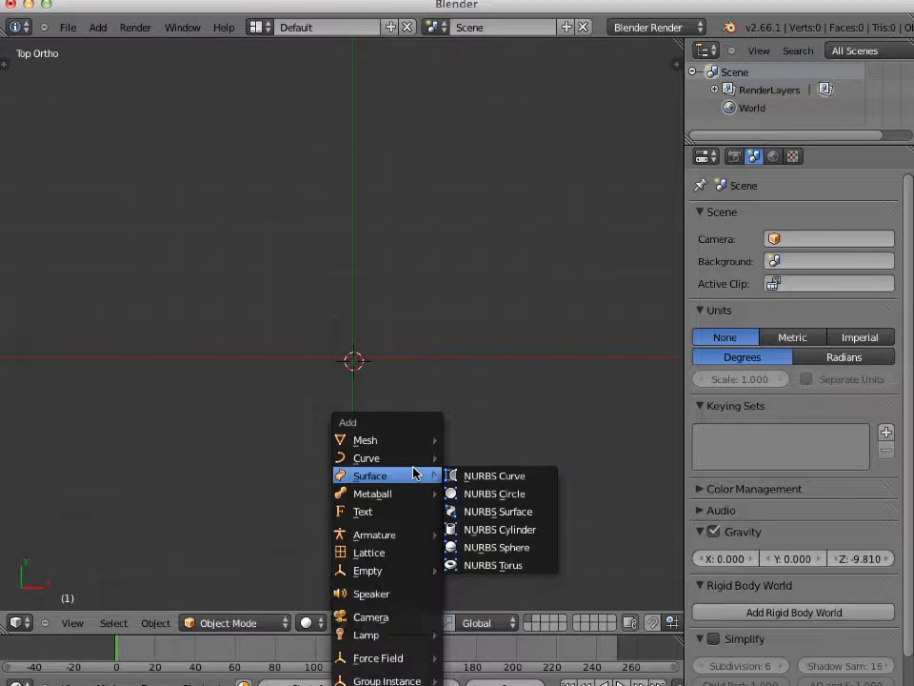
left_click(503, 549)
key("Tab")
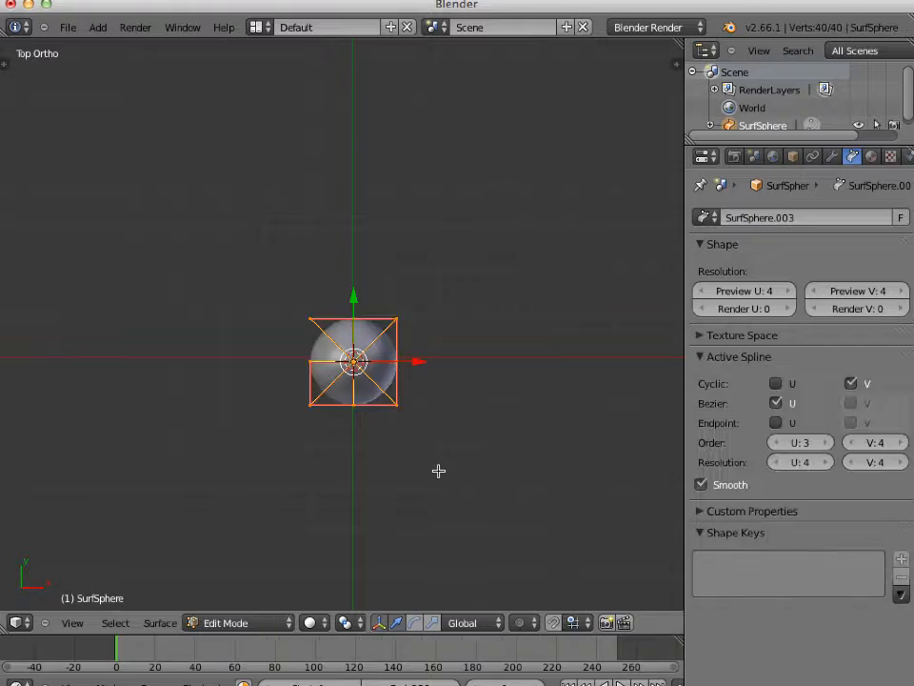
Step: Select a lower corner control point of the sphere's cage and extend the selection to its whole vertical control row
middle_click_drag(412, 466, 412, 330)
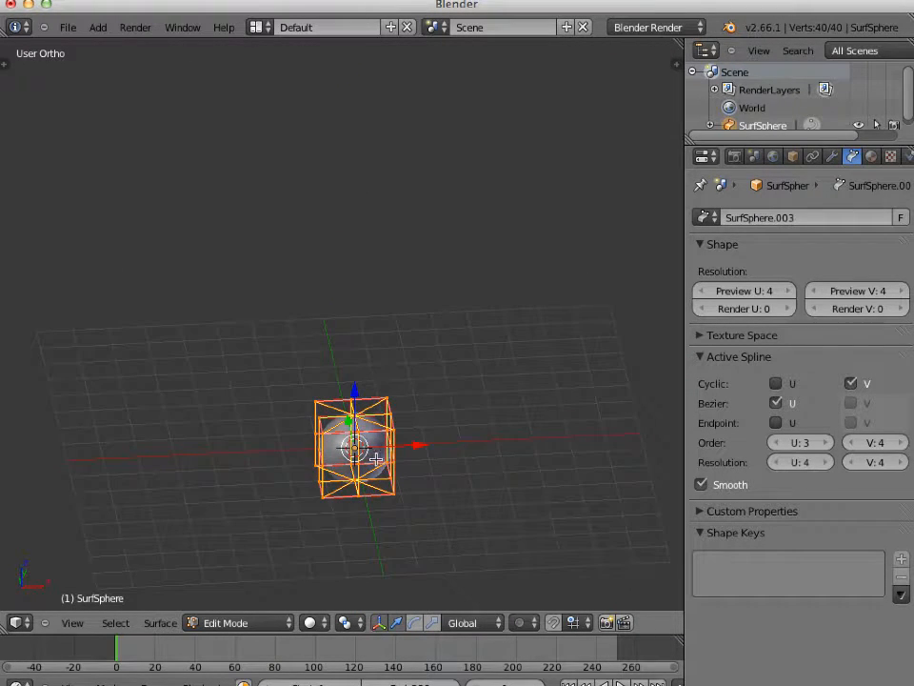
scroll(376, 460, "down", 1)
middle_click_drag(380, 455, 377, 343, "shift")
scroll(377, 345, "up", 4)
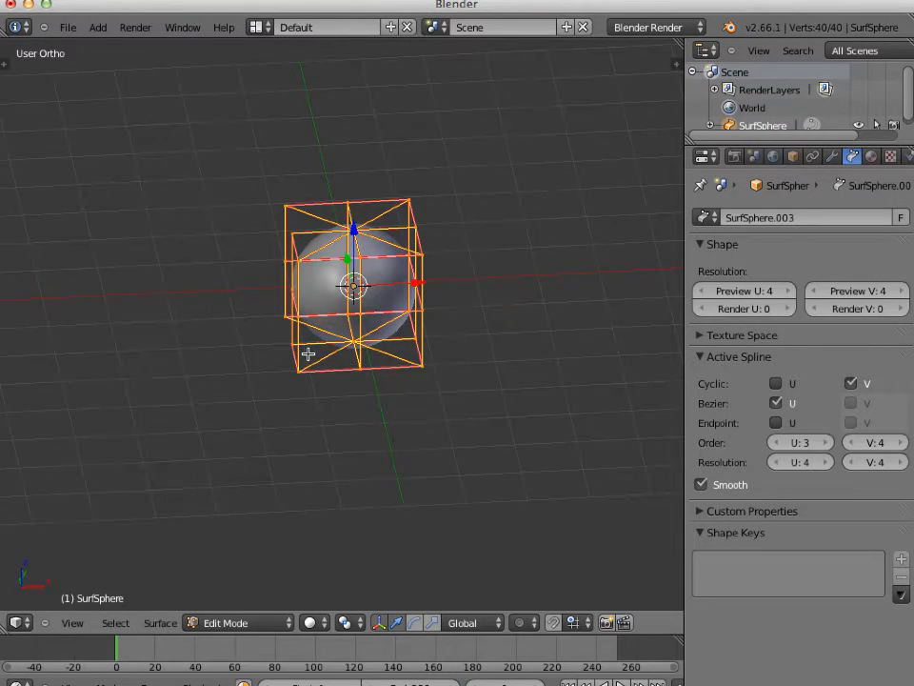
middle_click_drag(308, 355, 423, 359)
scroll(366, 356, "up", 2)
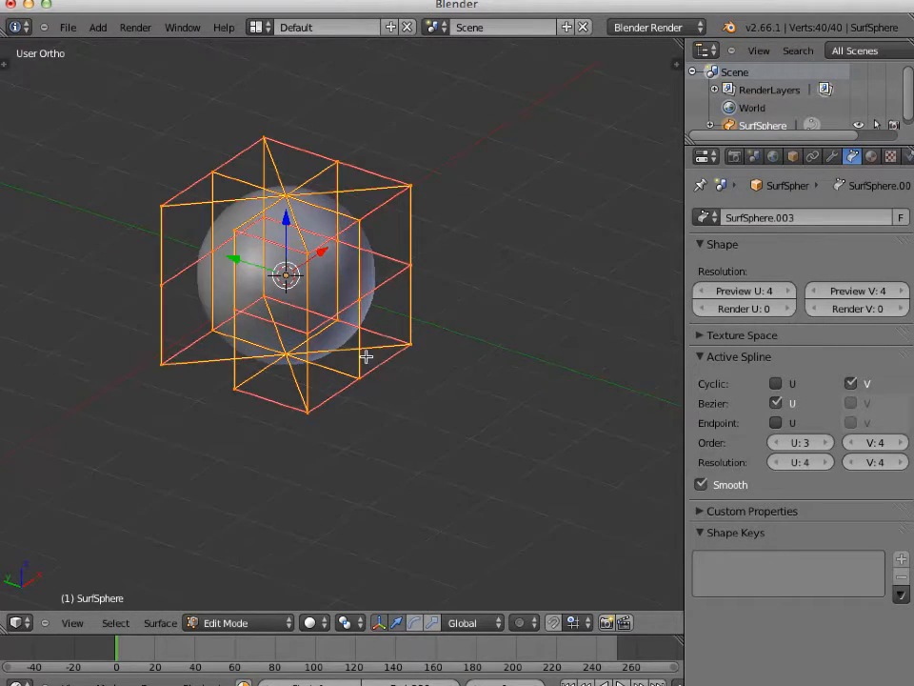
right_click(160, 361)
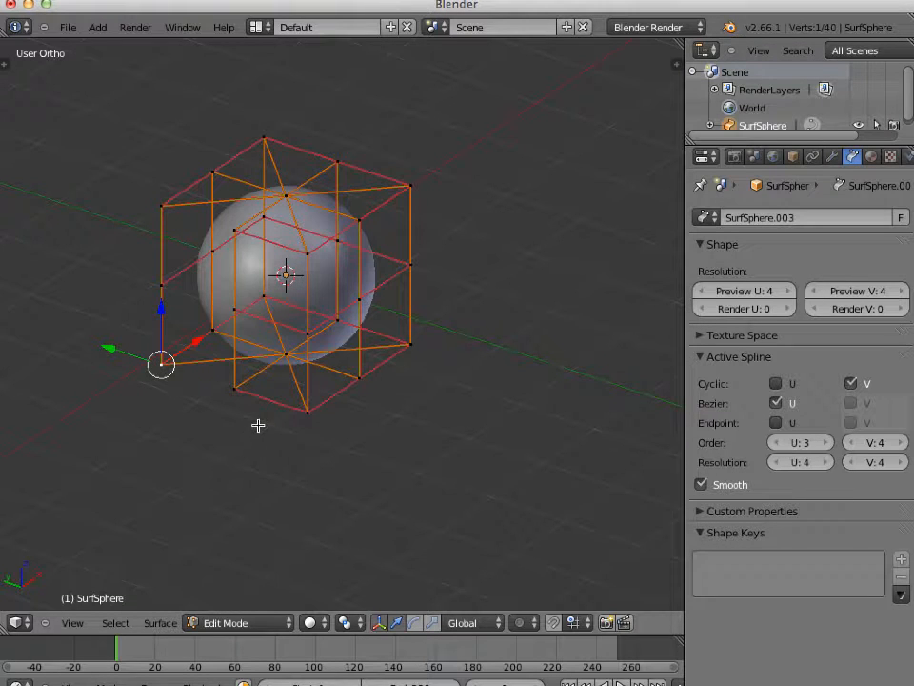
key("shift+r")
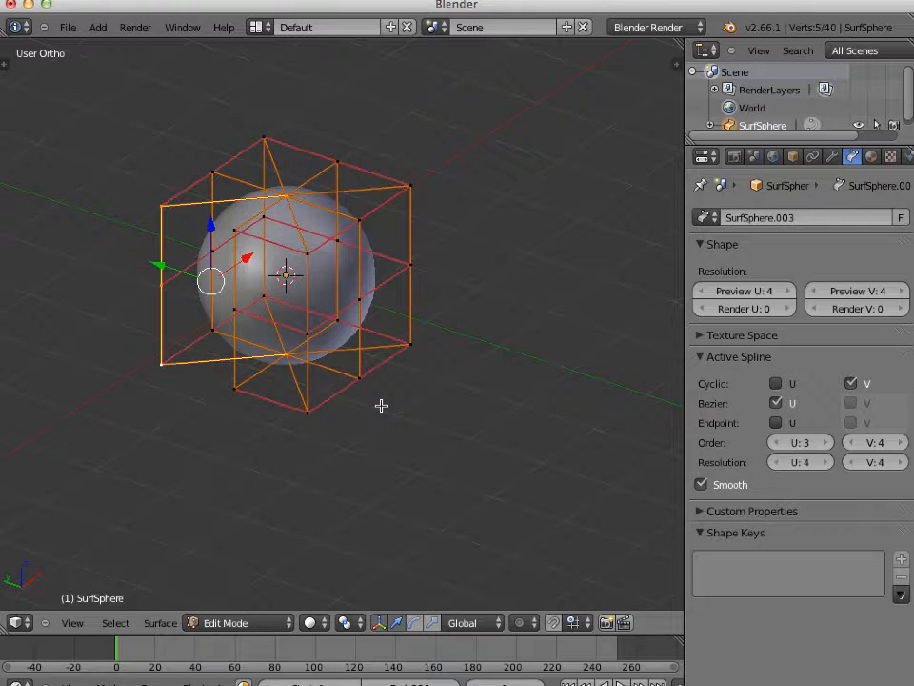
middle_click_drag(378, 408, 418, 421, "shift")
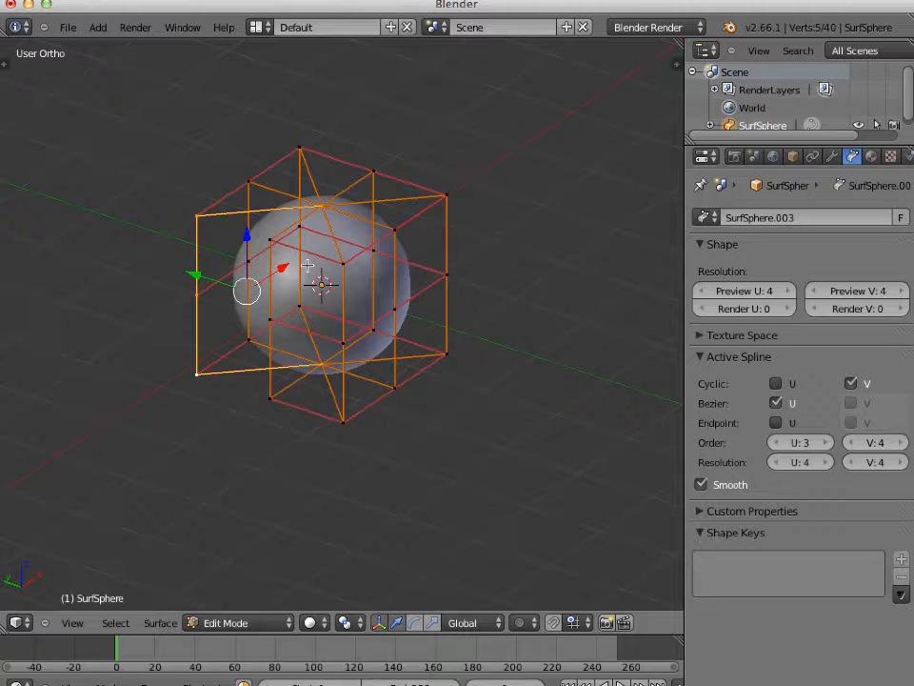
Step: In front view, select only the sphere's top-middle control points and move them down about halfway toward the centre to form a notch
key("a")
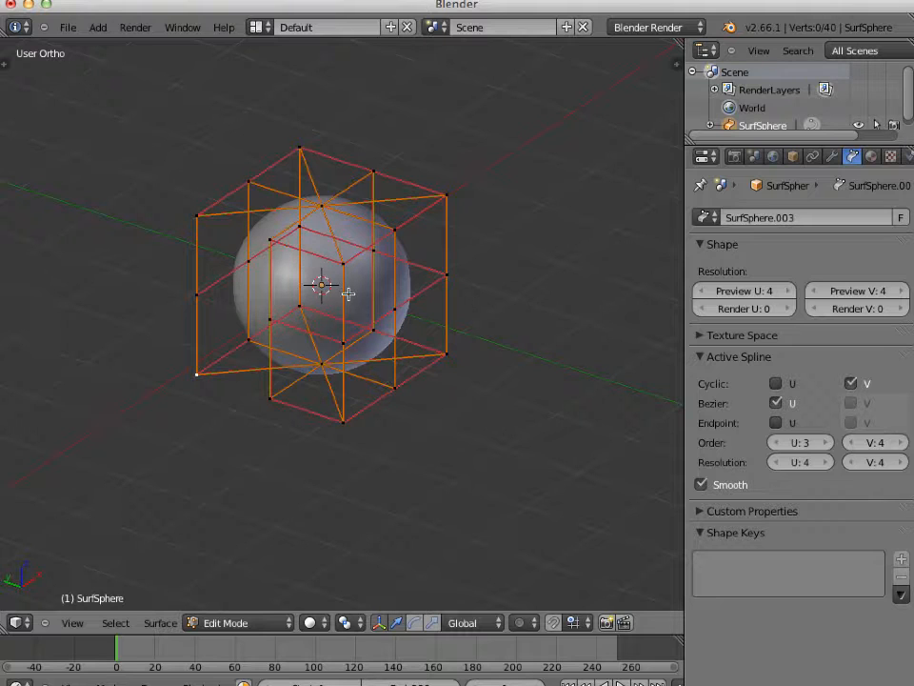
key("KP_1")
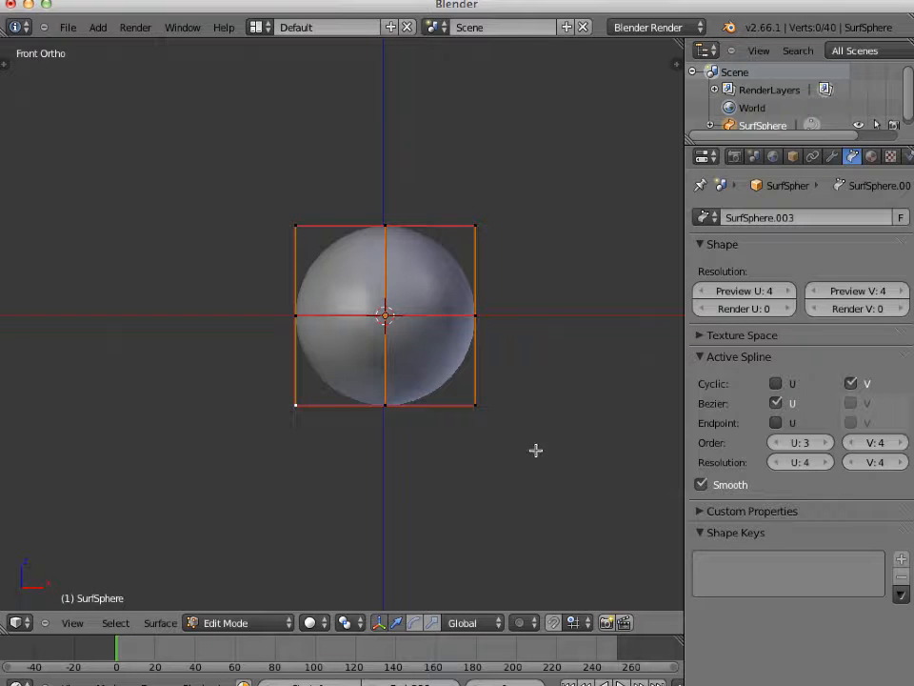
key("b")
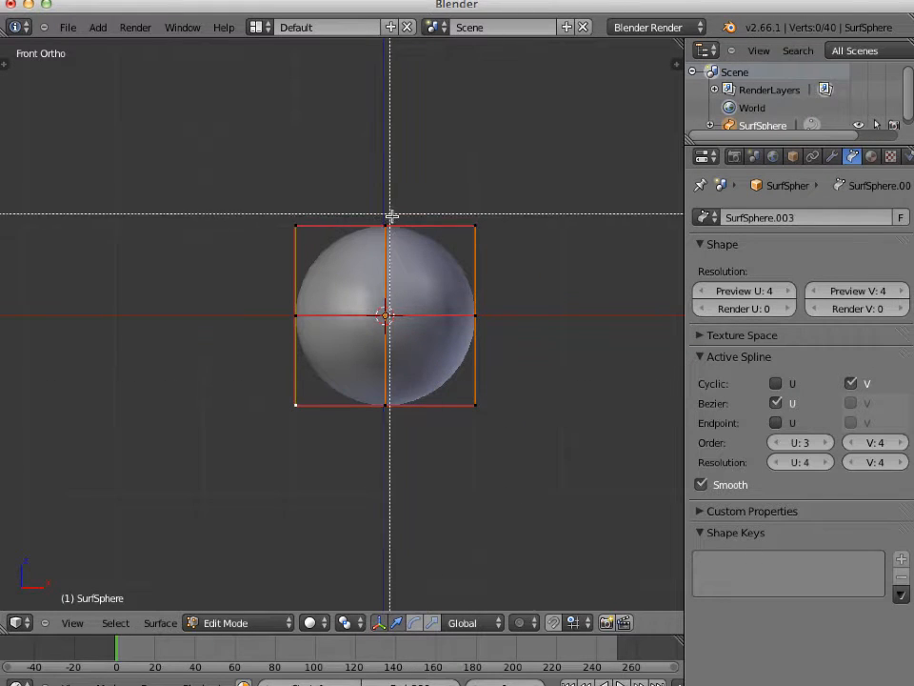
left_click_drag(366, 205, 417, 257)
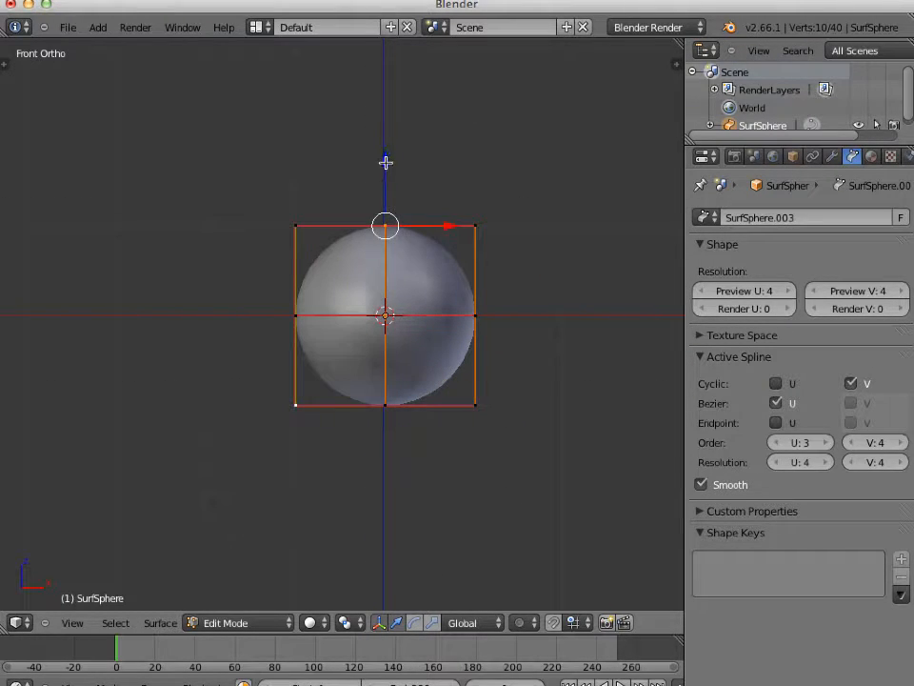
left_click_drag(386, 163, 390, 206)
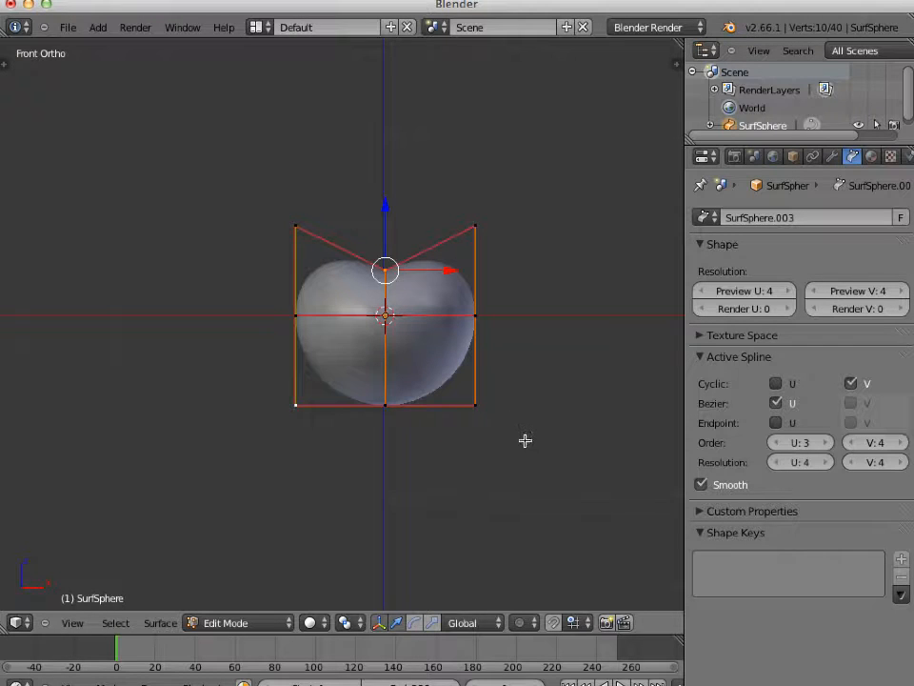
Step: Select only the bottom-middle control points and lower them below the cage's base to form the heart's pointed tip
key("a")
key("b")
left_click_drag(358, 388, 426, 437)
left_click_drag(387, 342, 394, 375)
Step: Scale all the heart's control points along Y to about 0.3 to flatten it, and return to Object Mode
key("ctrl+KP_1")
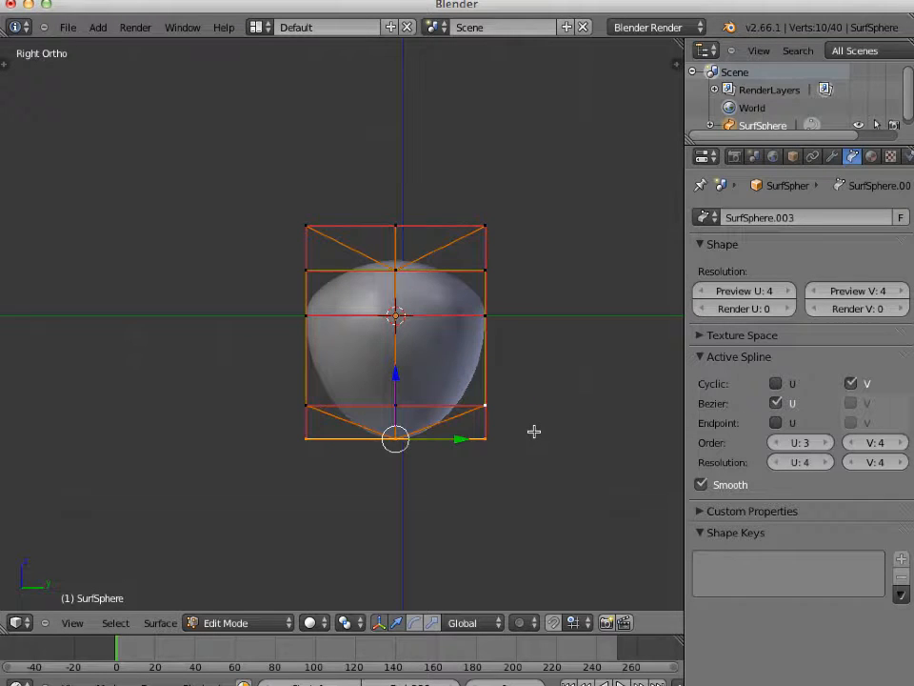
key("a")
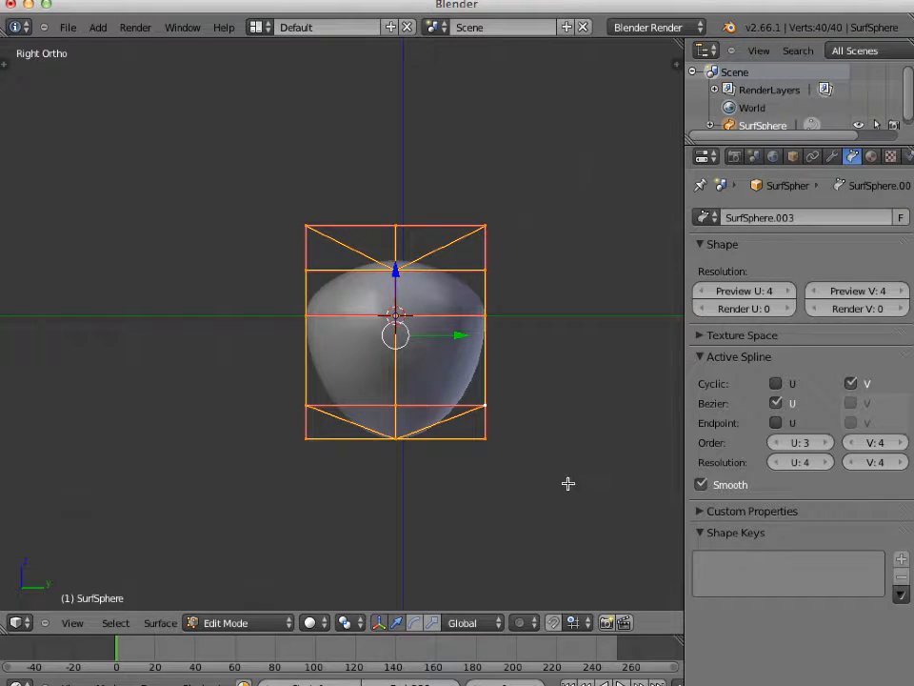
key("s")
key("y")
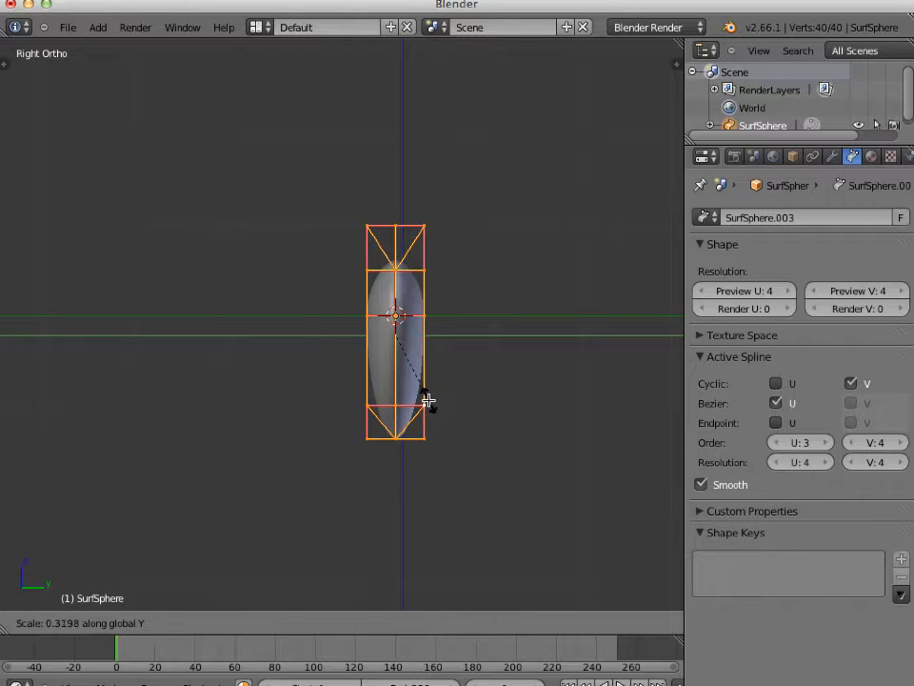
left_click(370, 400)
middle_click_drag(340, 401, 462, 445)
key("Tab")
middle_click_drag(390, 423, 523, 413)
Step: Delete the heart and add a new NURBS Sphere in its place
key("x")
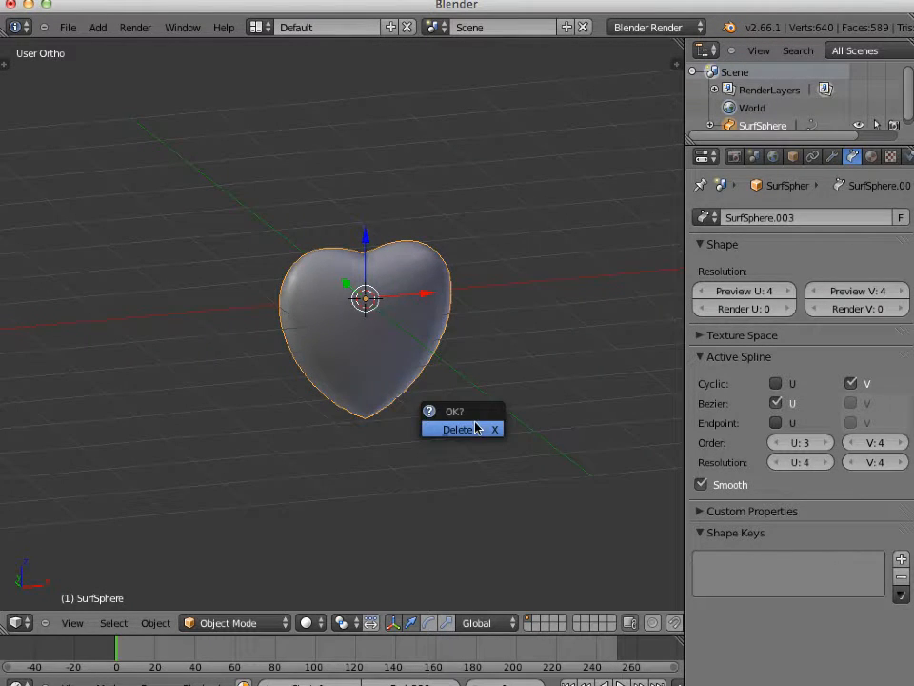
left_click(480, 429)
key("shift+a")
mouse_move(477, 416)
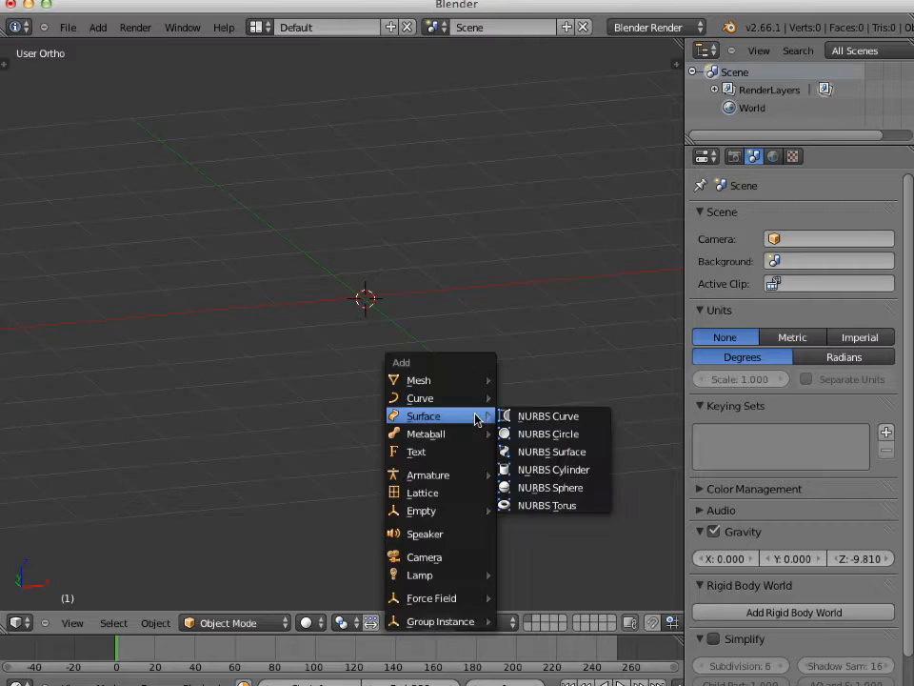
left_click(555, 486)
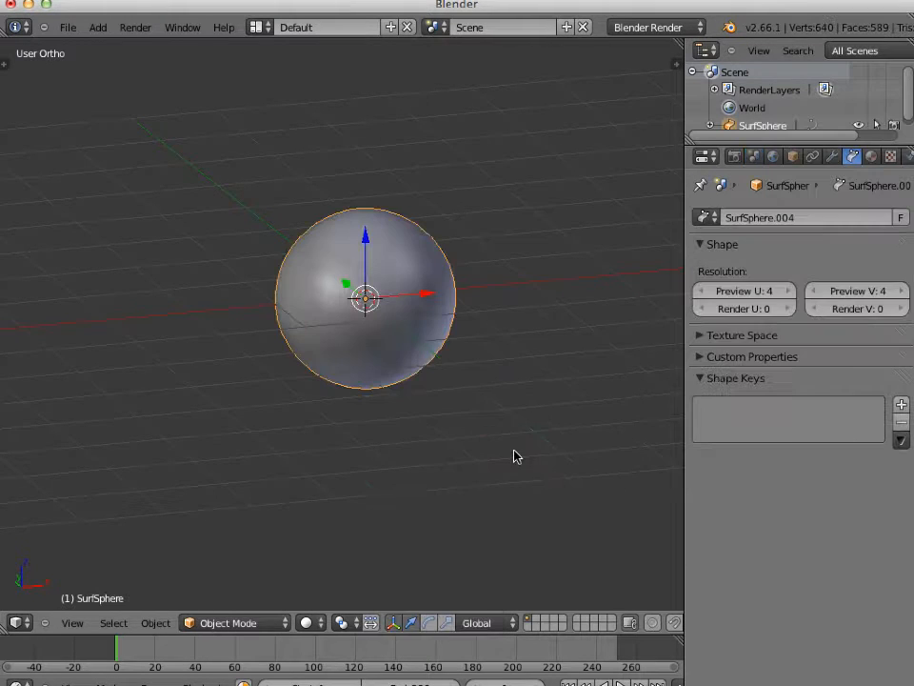
Step: In Edit Mode from the front view, select the new sphere's bottom control points and delete them to leave a dome
key("KP_1")
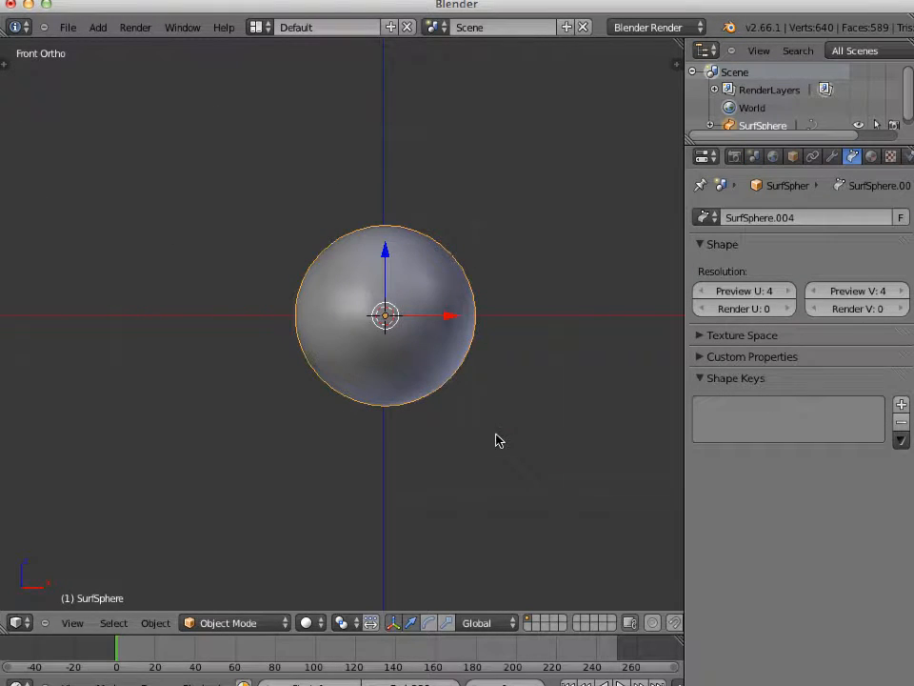
key("Tab")
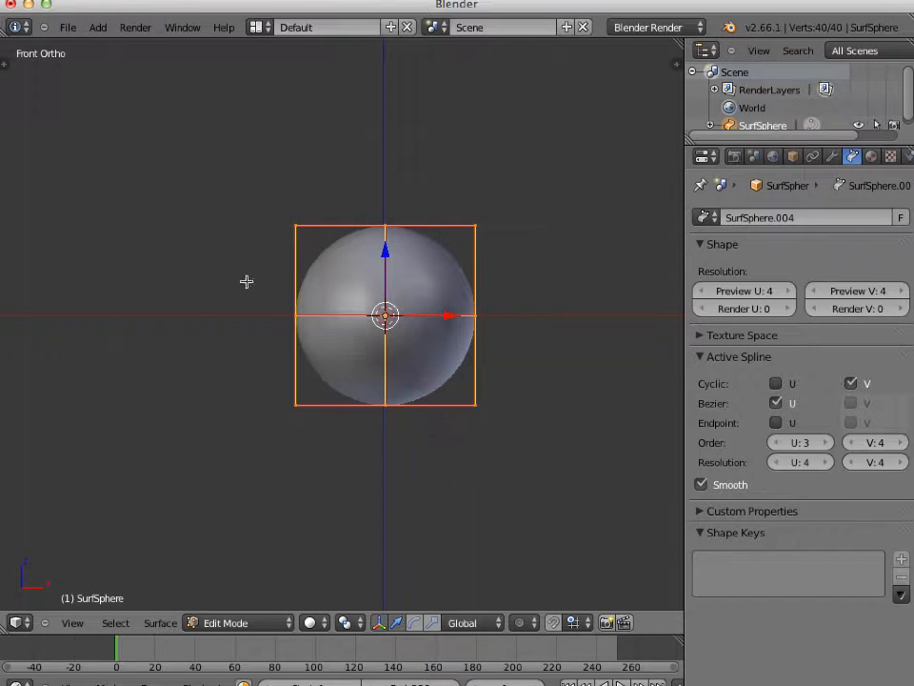
key("a")
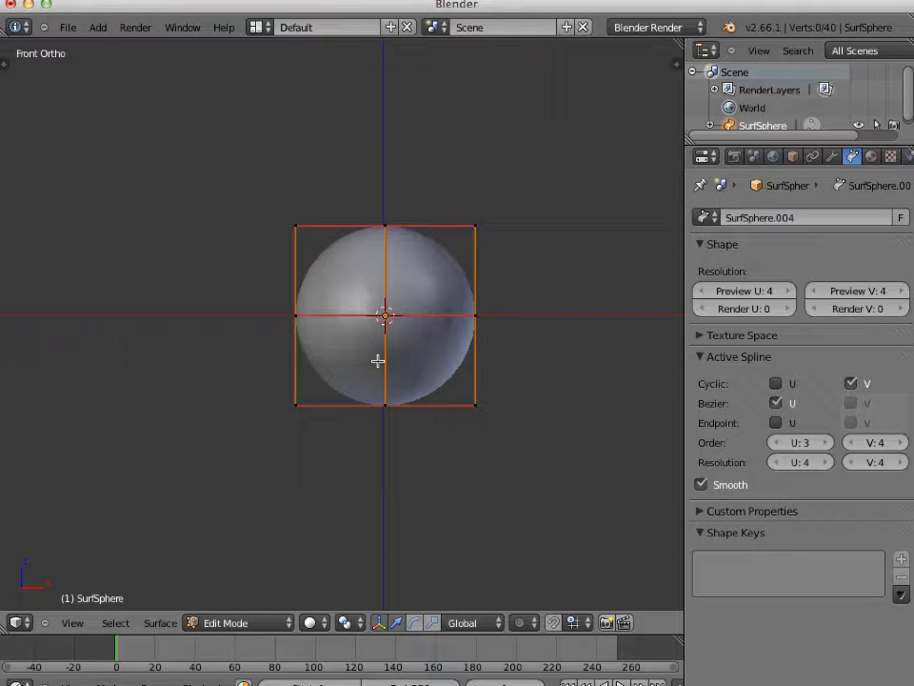
key("b")
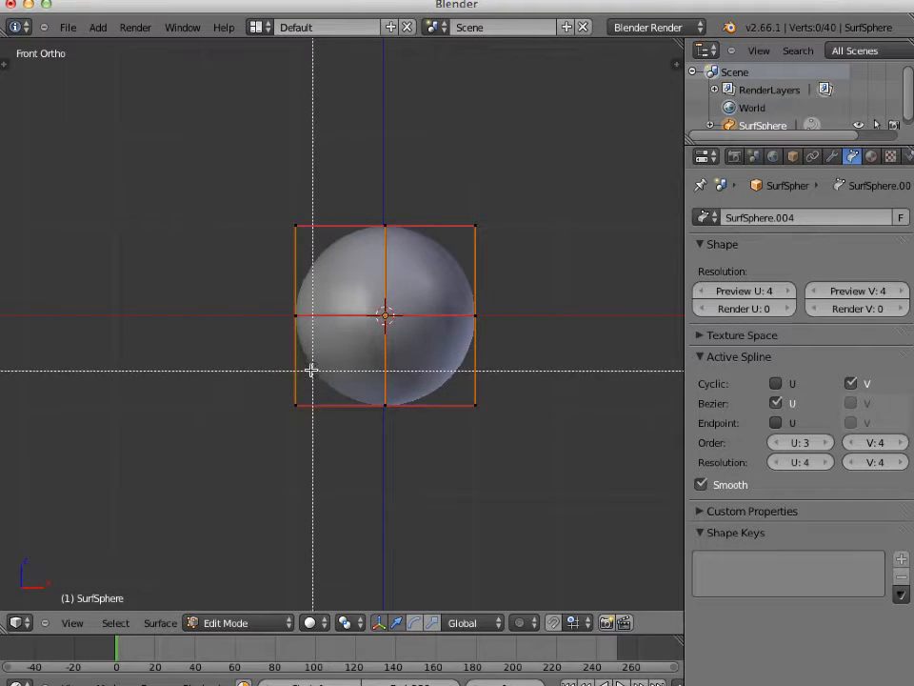
left_click_drag(277, 334, 519, 439)
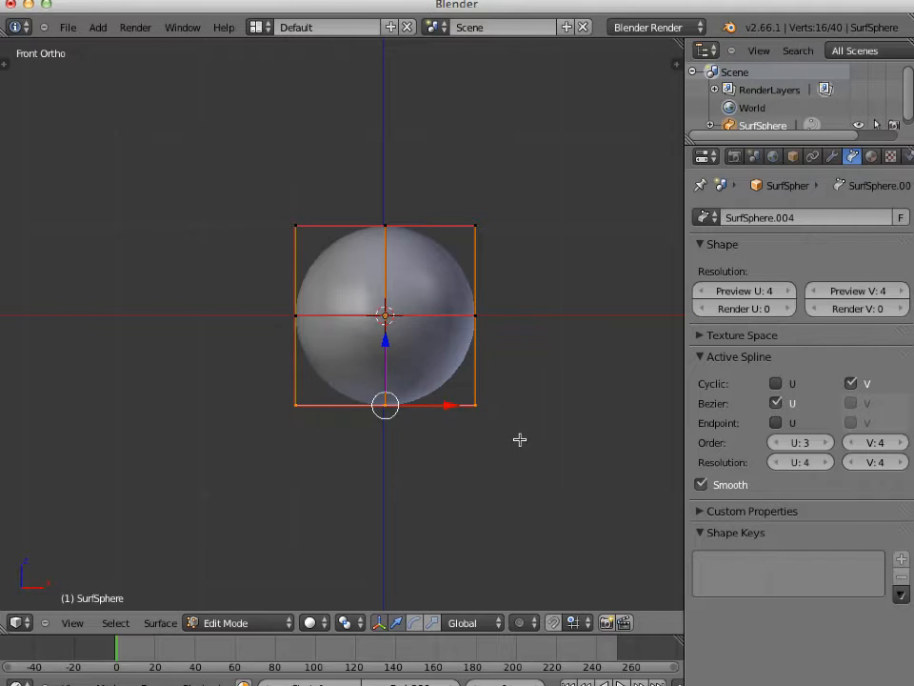
key("x")
left_click(521, 437)
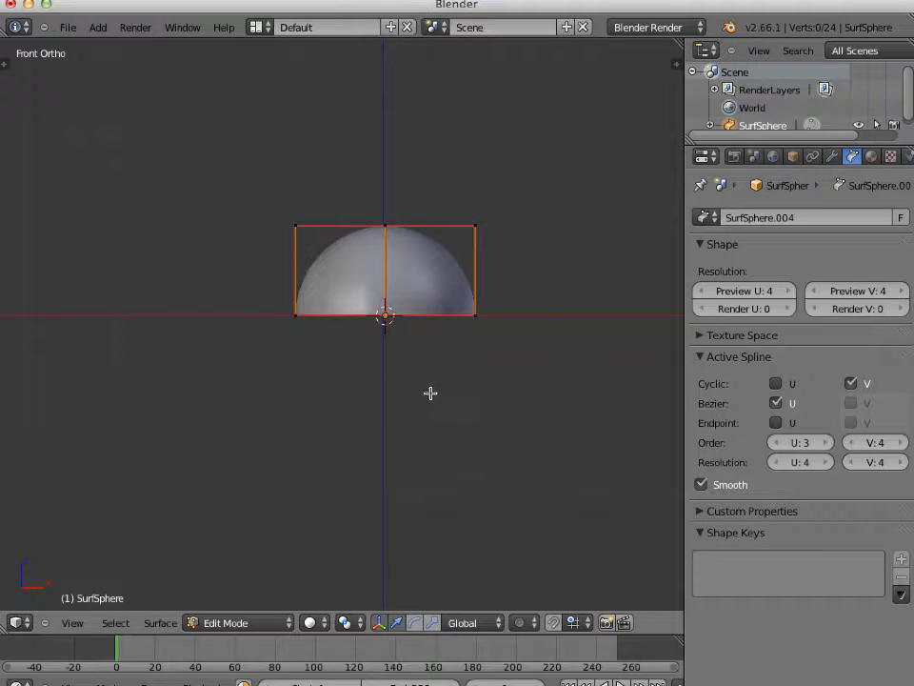
Step: Turn off Bezier U and enable Endpoint U for the dome's active spline
middle_click_drag(431, 391, 750, 425)
left_click(776, 403)
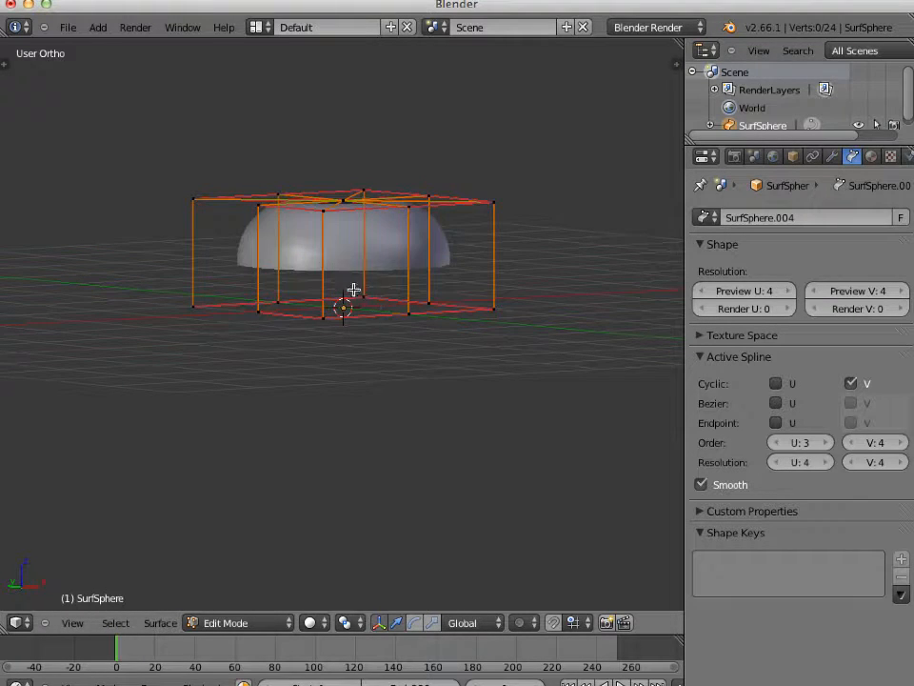
middle_click_drag(351, 291, 348, 335)
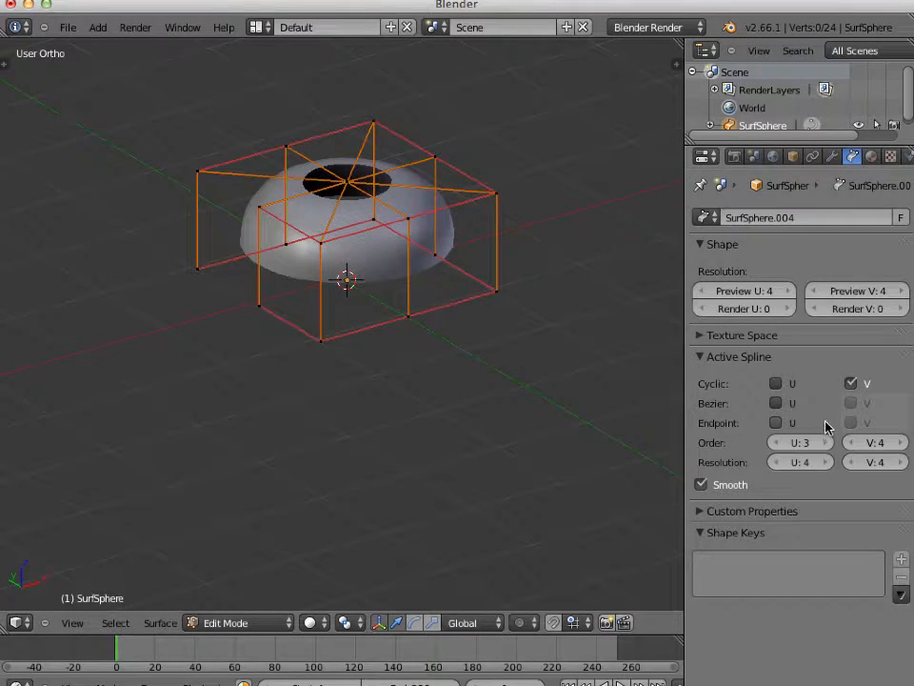
left_click(777, 423)
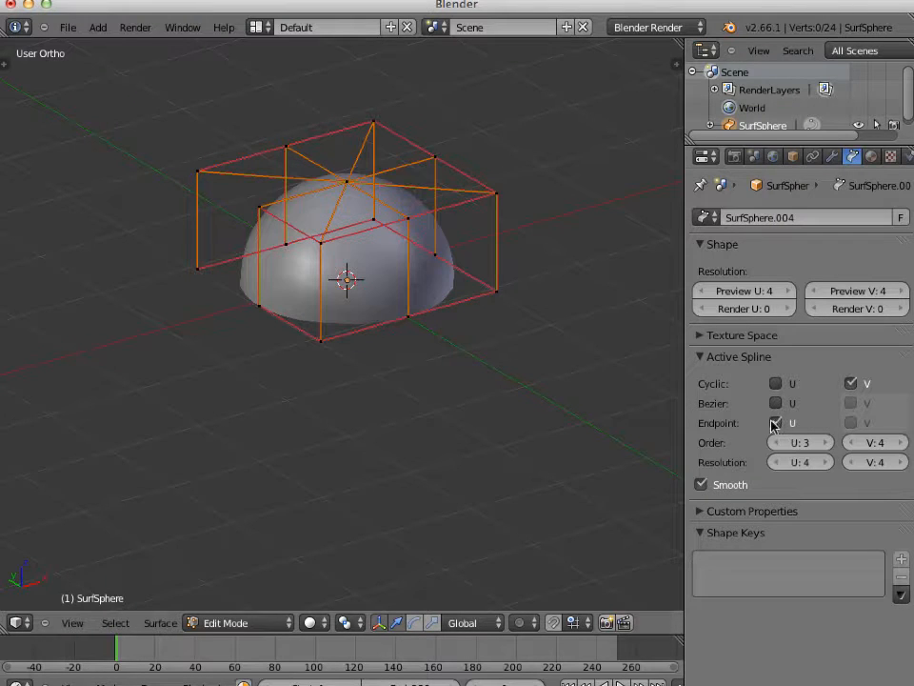
middle_click_drag(417, 358, 373, 310)
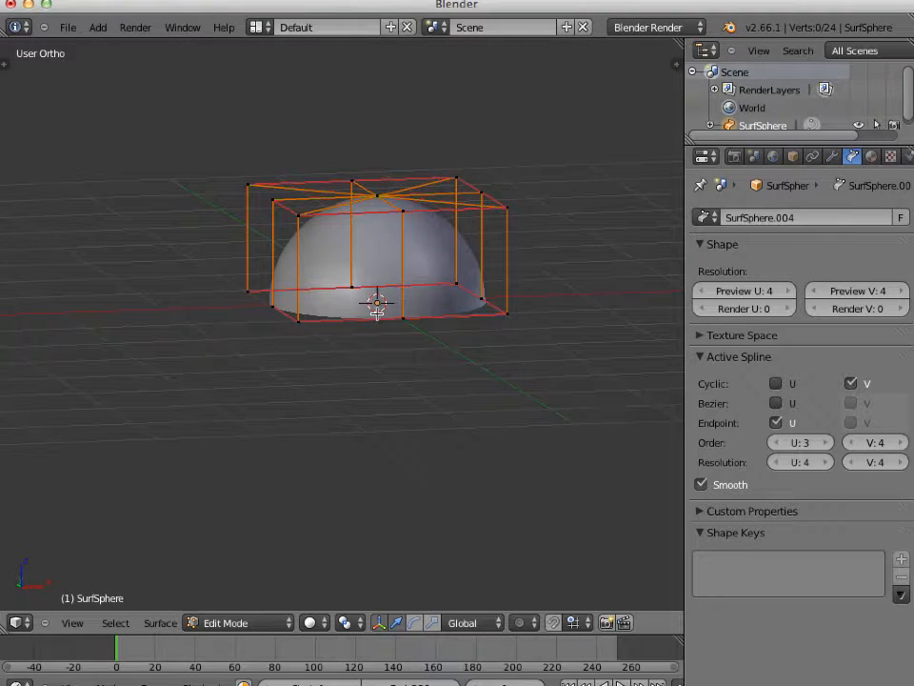
Step: Select the dome's central apex control points from the top view and raise them along Z to form a tall pointed tip
key("KP_7")
key("a")
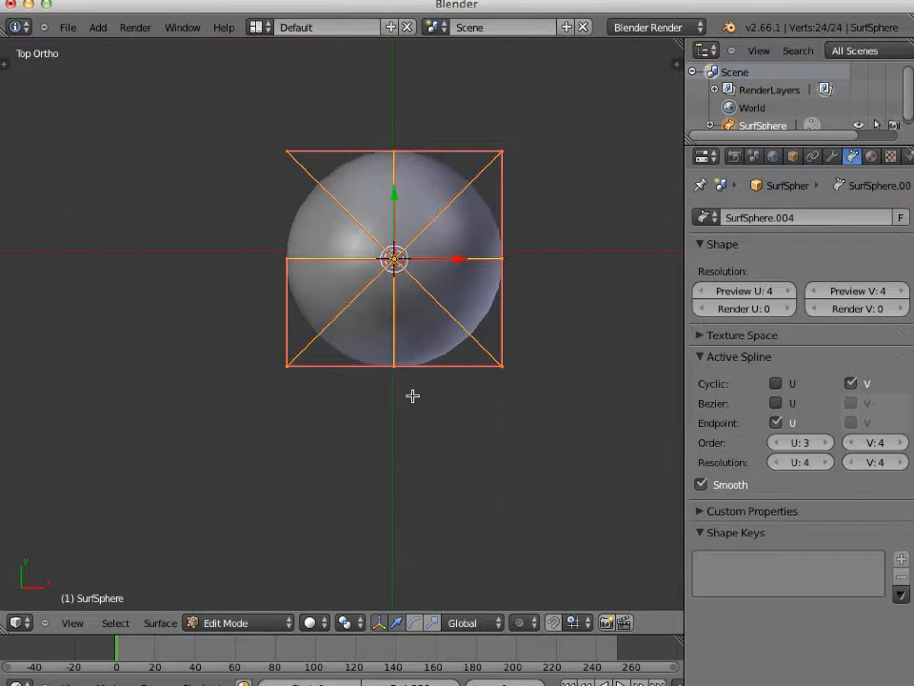
key("a")
key("b")
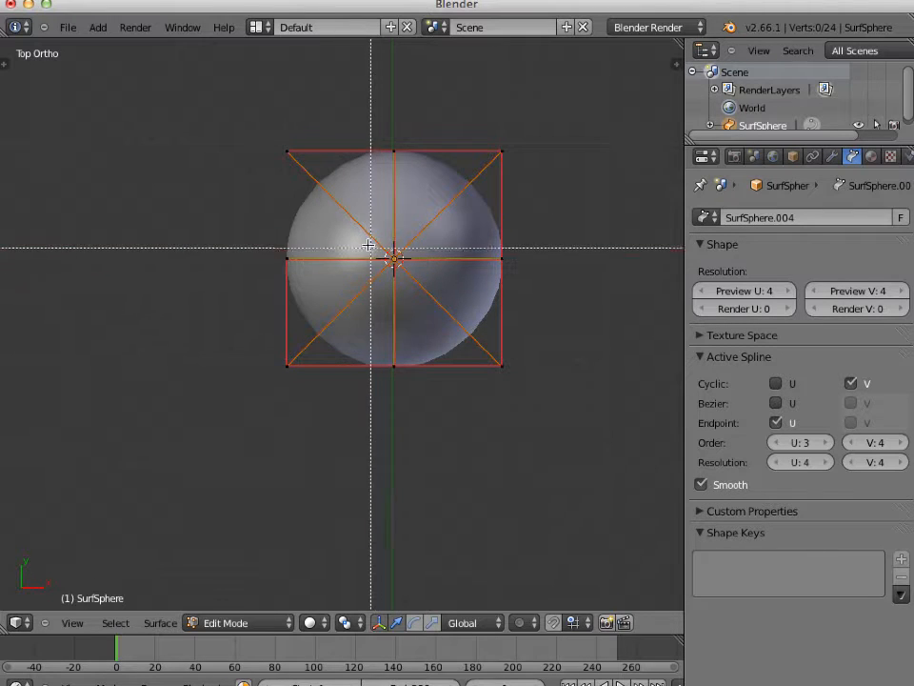
left_click_drag(363, 216, 436, 308)
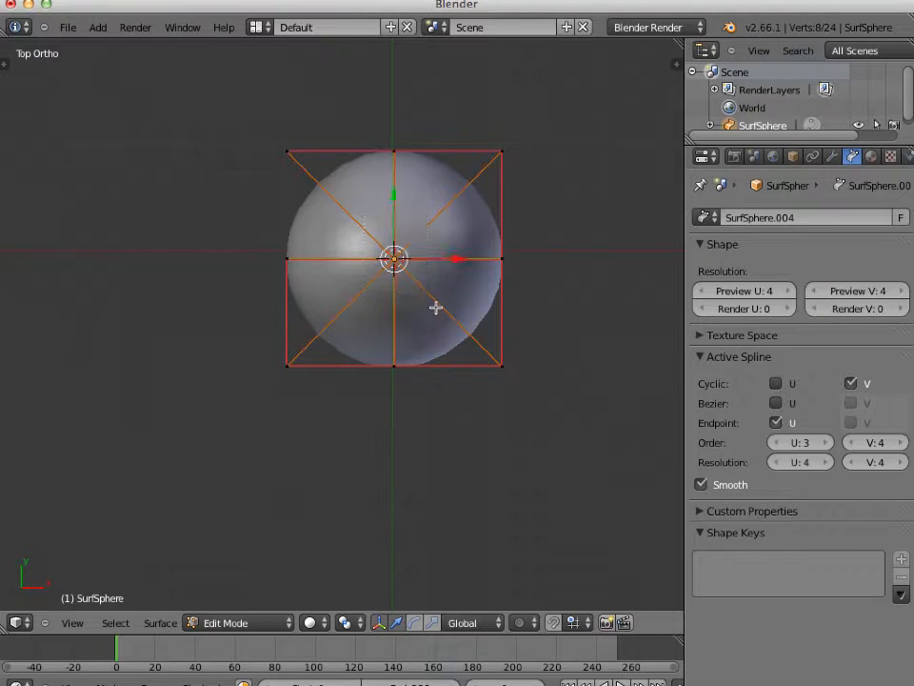
key("KP_1")
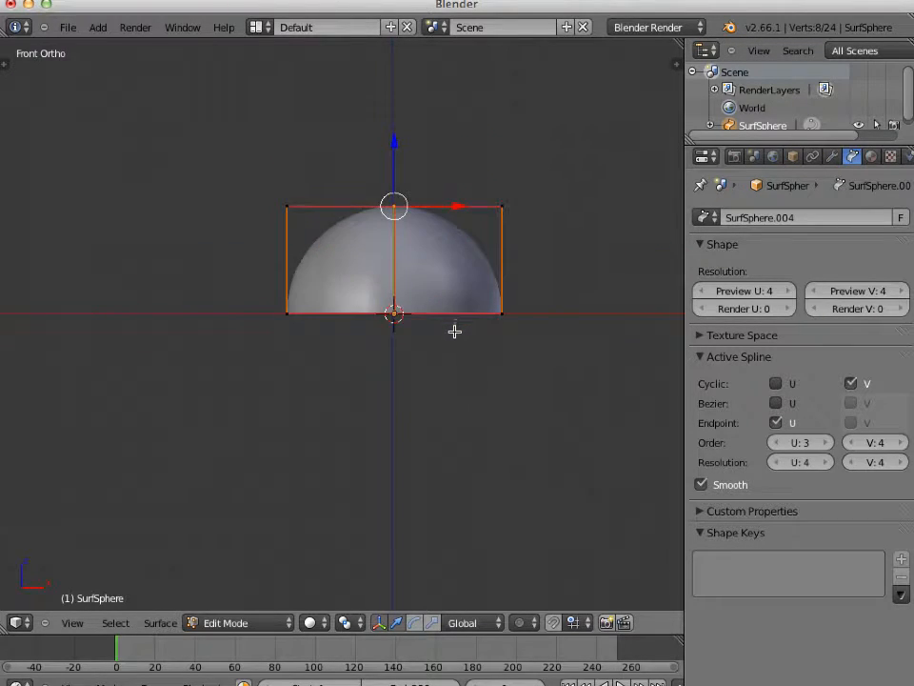
middle_click_drag(453, 349, 442, 500, "shift")
scroll(399, 340, "up", 1)
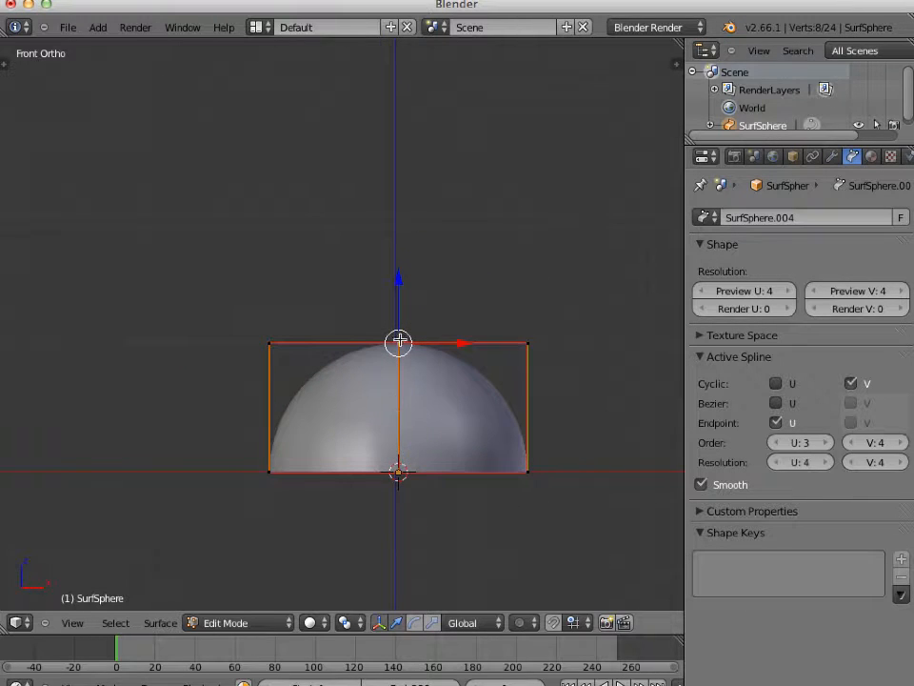
left_click_drag(398, 279, 402, 70)
scroll(391, 218, "down", 4)
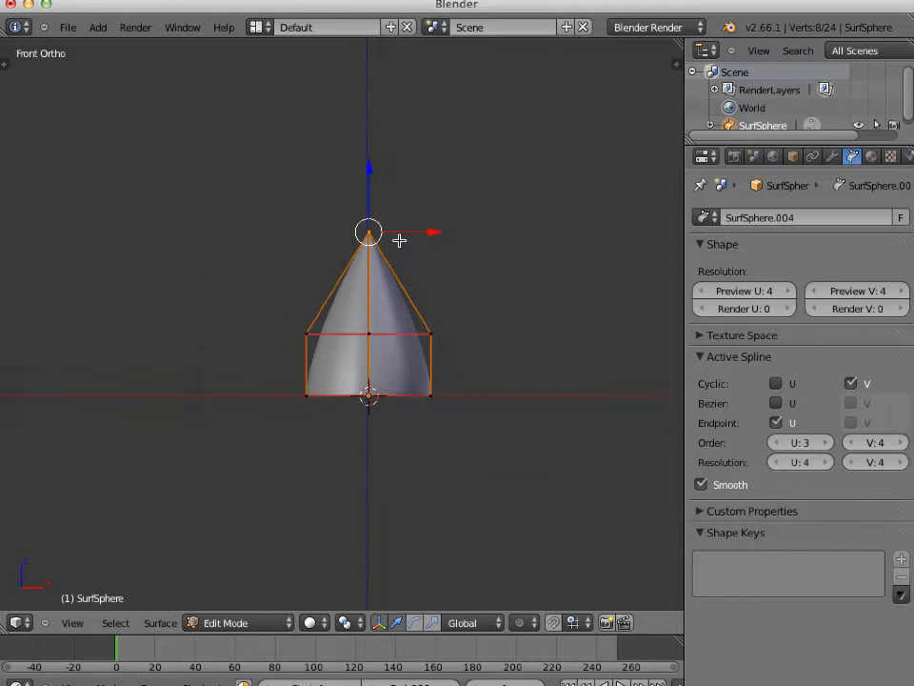
Step: Select the bottom ring of control points in the front view and extrude it down along Z to form a long cylindrical body
key("a")
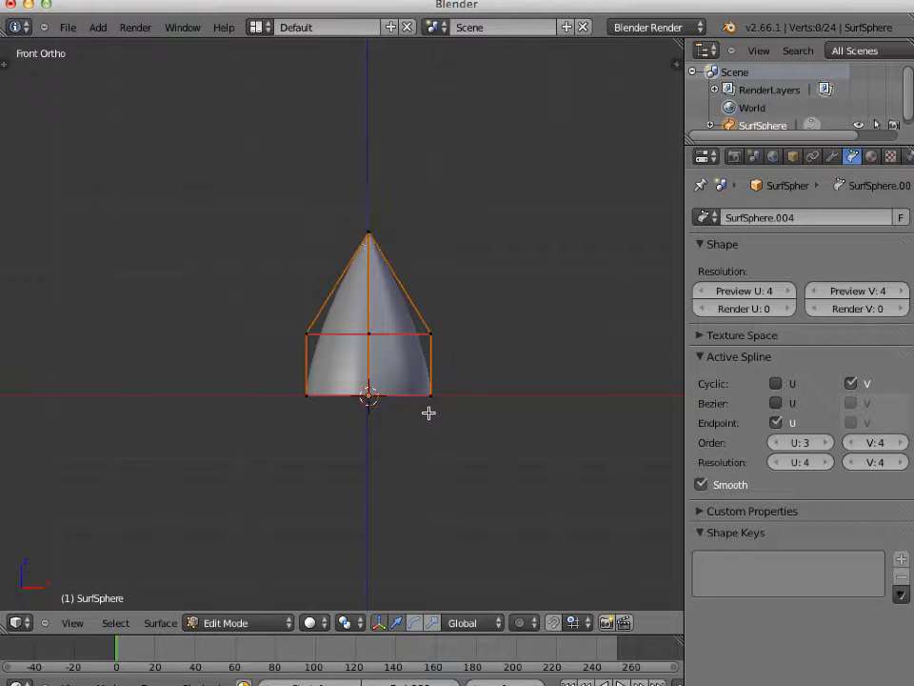
key("b")
left_click_drag(294, 383, 467, 405)
key("e")
key("z")
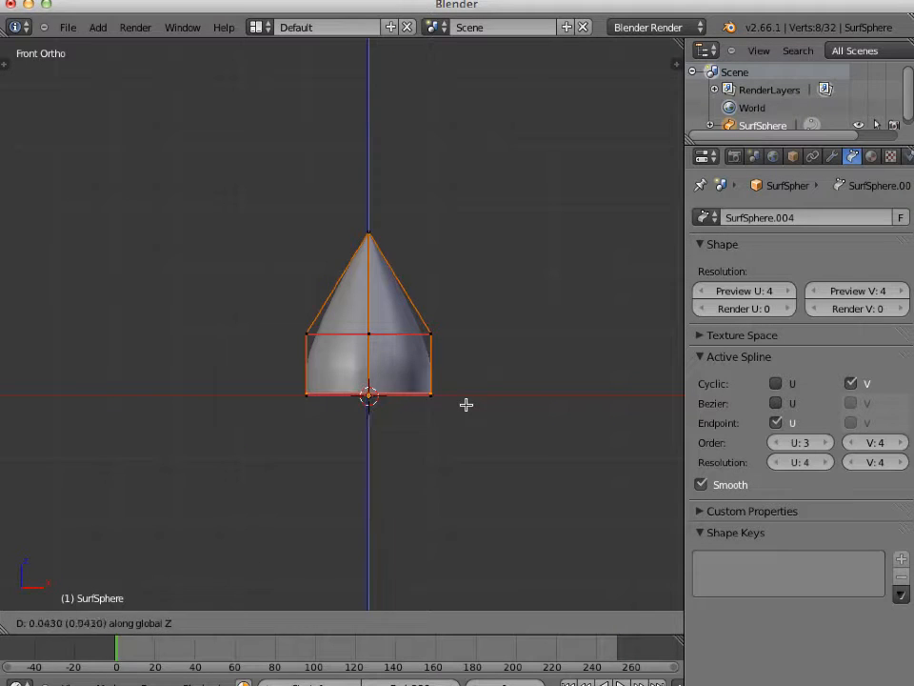
left_click(434, 588)
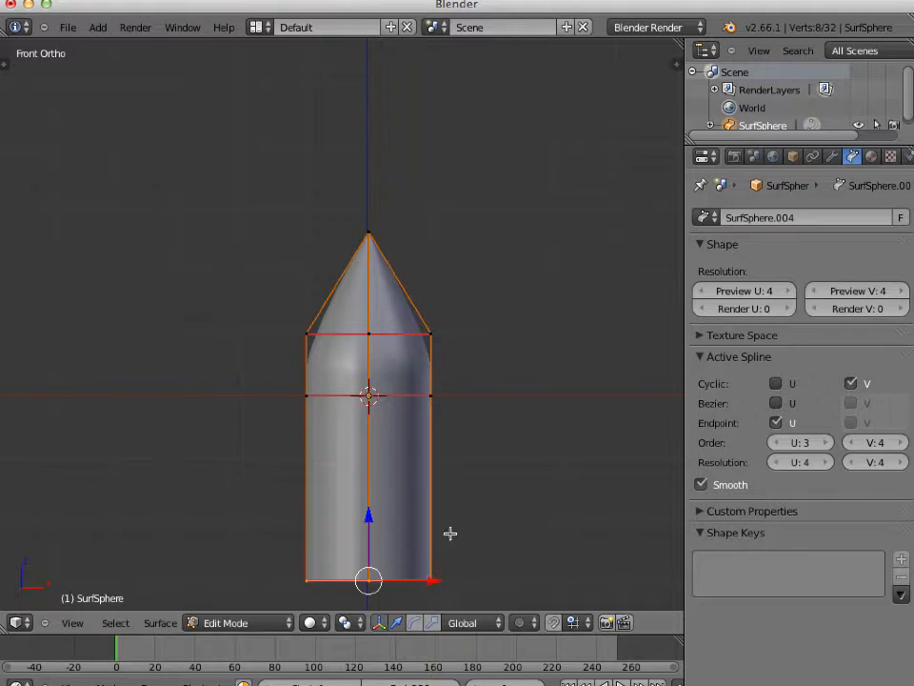
scroll(475, 492, "down", 3)
middle_click_drag(382, 453, 413, 493)
Step: Return to Object Mode, delete the bullet-shaped surface, and add a new NURBS Sphere in the top view
key("Tab")
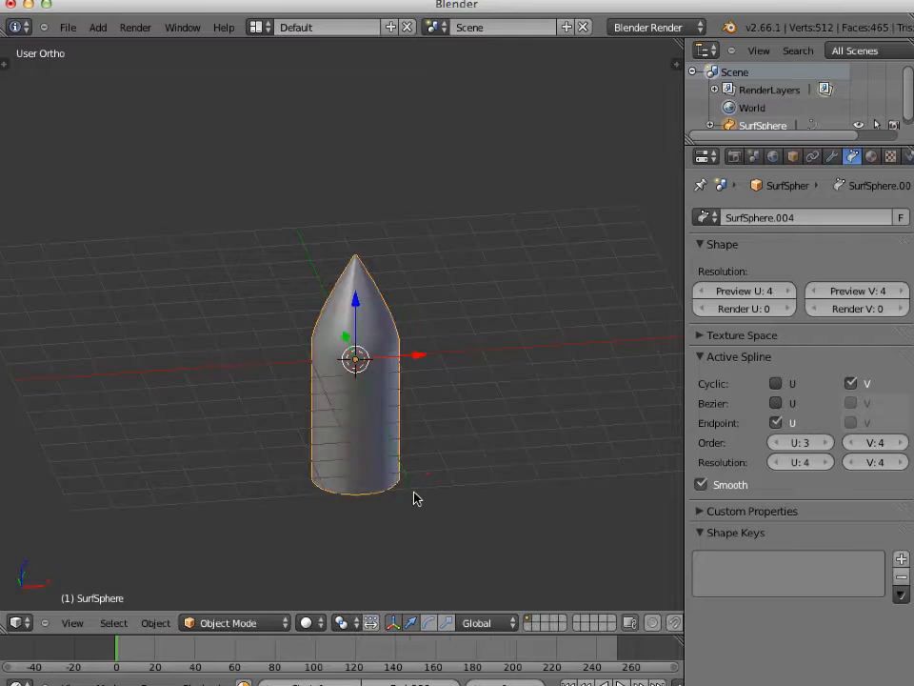
key("x")
left_click(414, 496)
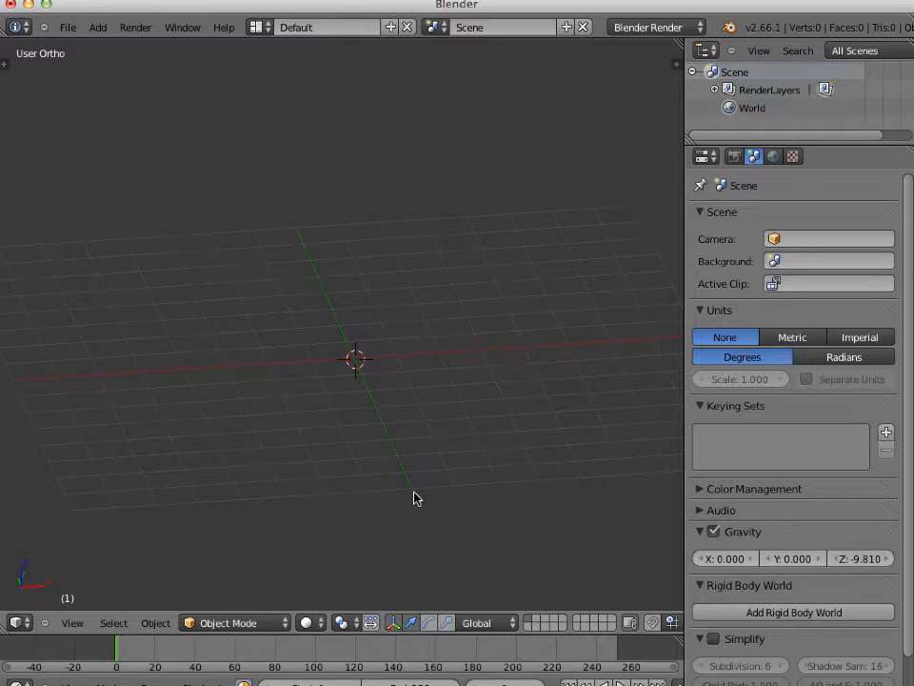
key("KP_7")
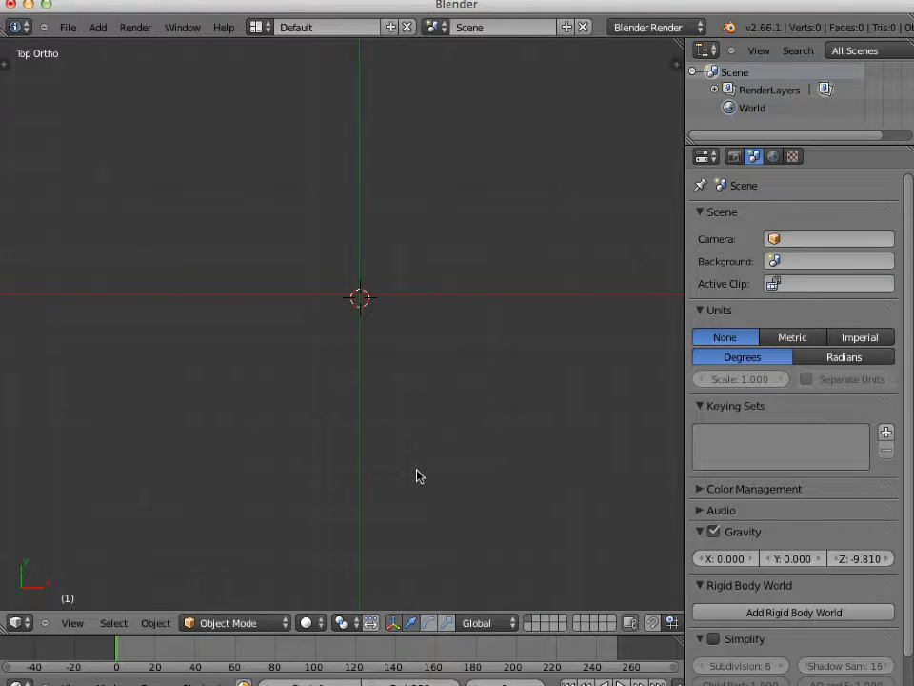
key("shift+a")
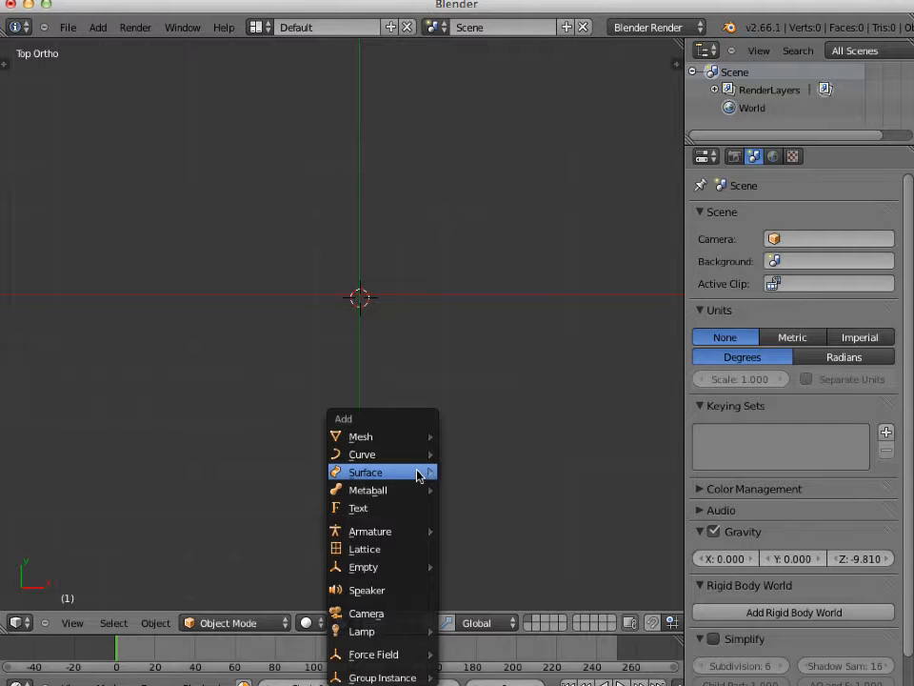
mouse_move(418, 473)
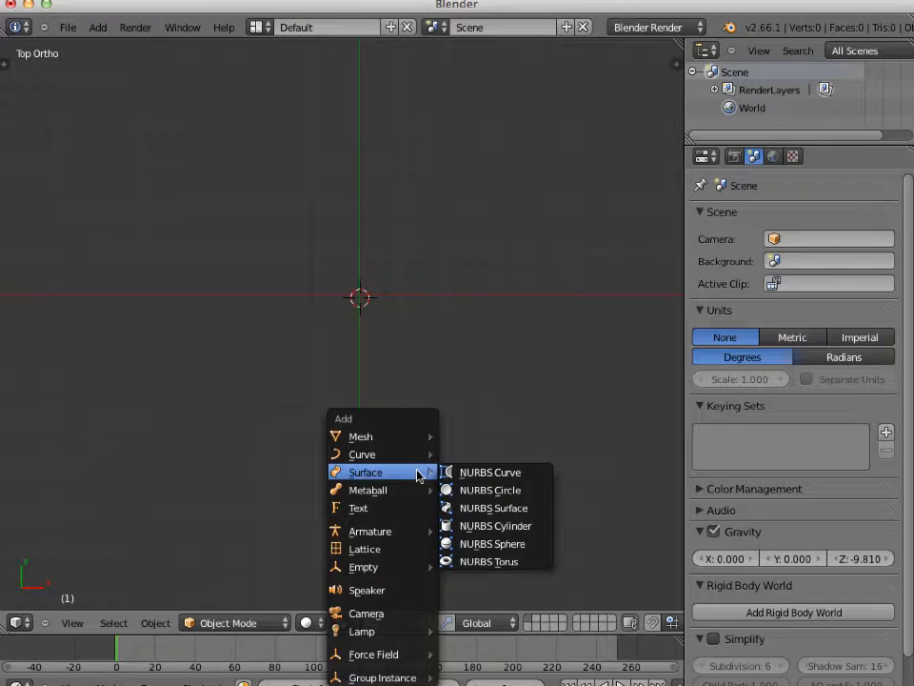
left_click(487, 545)
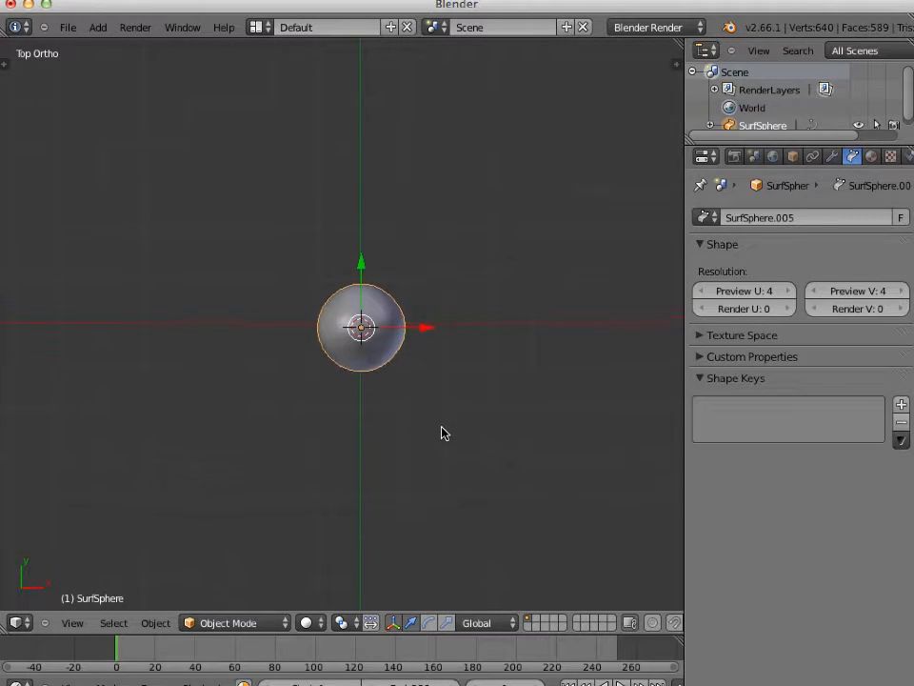
Step: In Edit Mode, select the sphere's four mid-height control points on the X and Y axes and scale them outward into pointed corners
scroll(441, 433, "up", 1)
key("Tab")
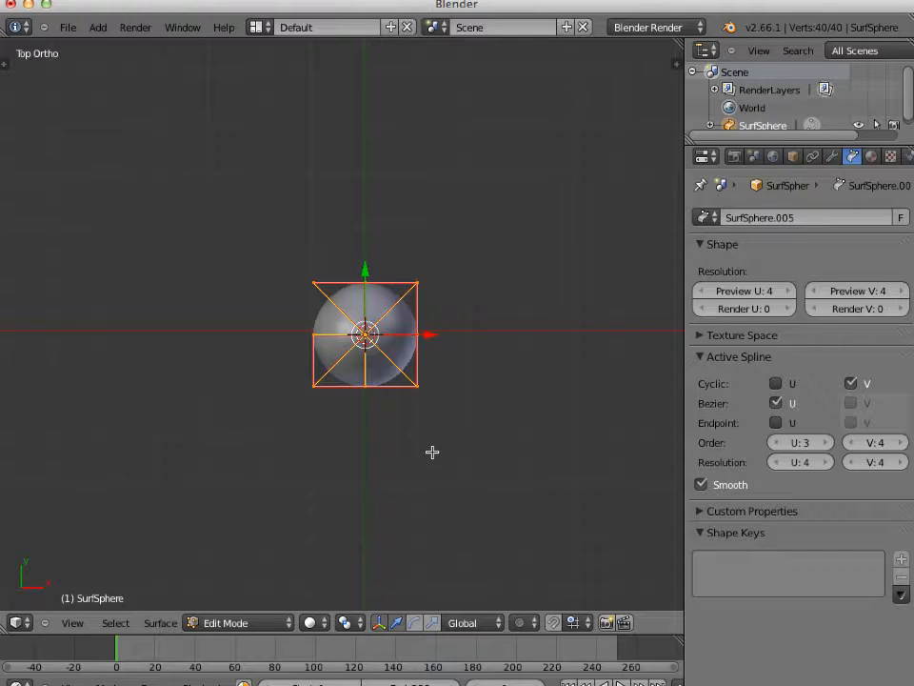
scroll(433, 452, "up", 1)
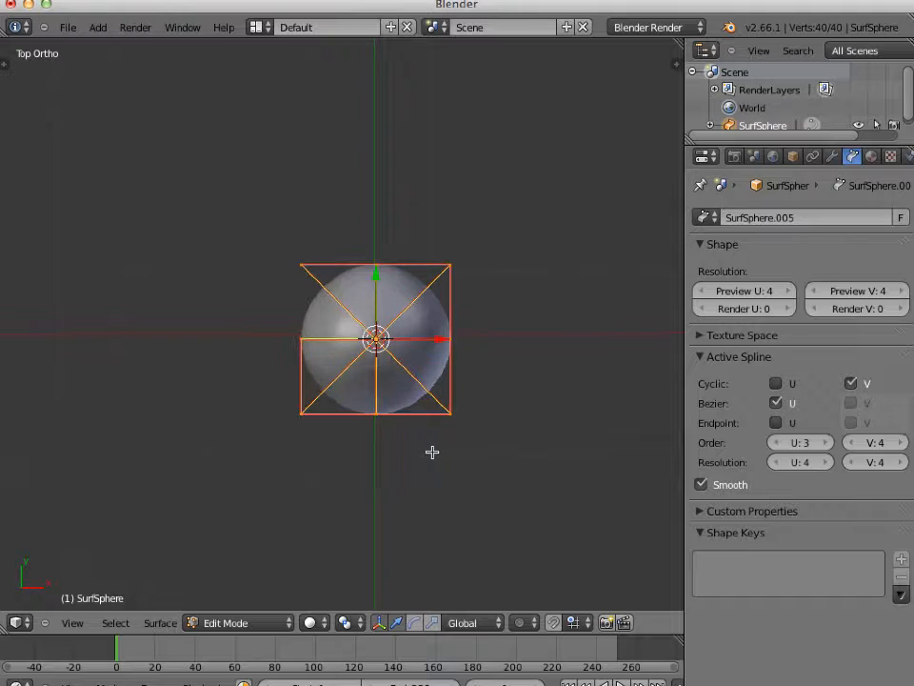
key("a")
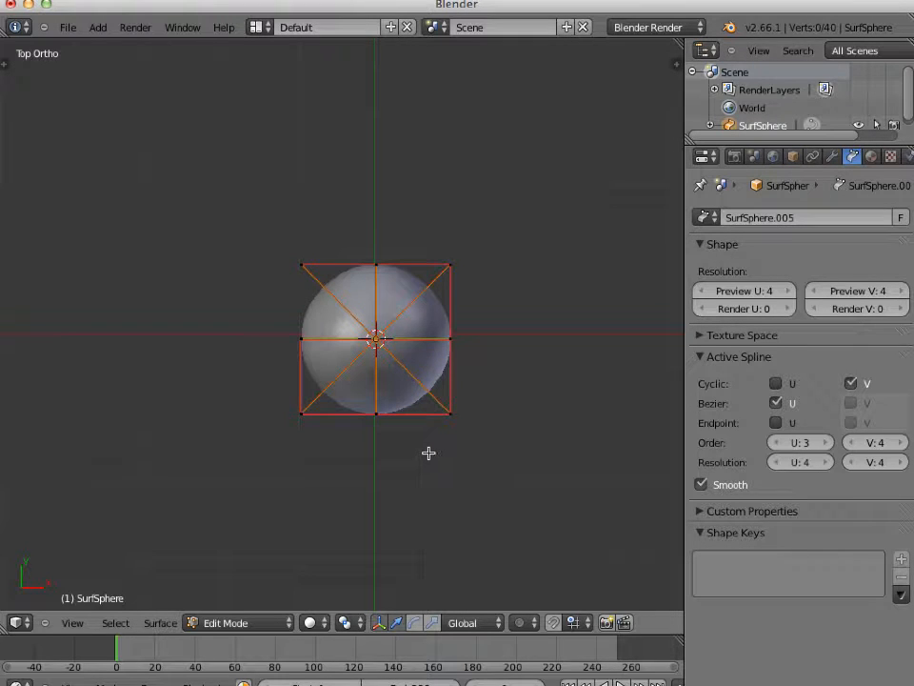
middle_click_drag(415, 452, 437, 285)
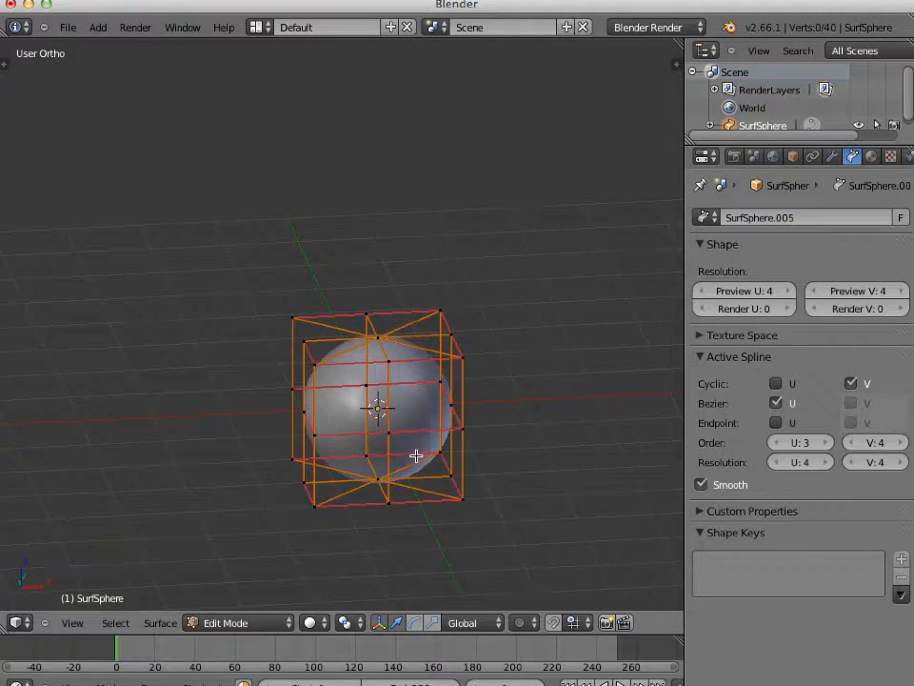
right_click(390, 433)
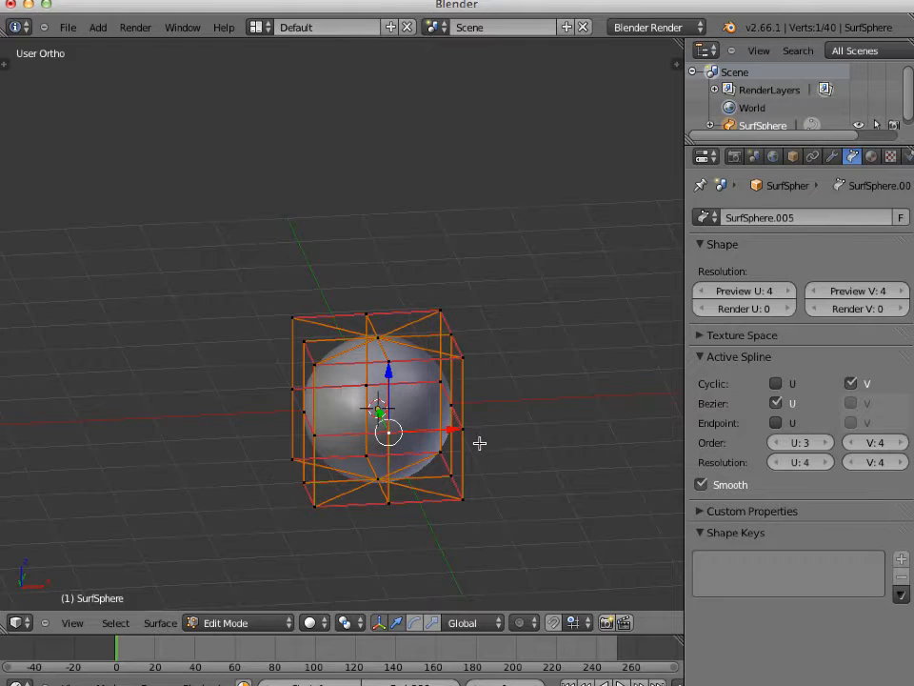
middle_click_drag(479, 442, 433, 384)
right_click(443, 385, "shift")
middle_click_drag(498, 405, 264, 423)
right_click(407, 402, "shift")
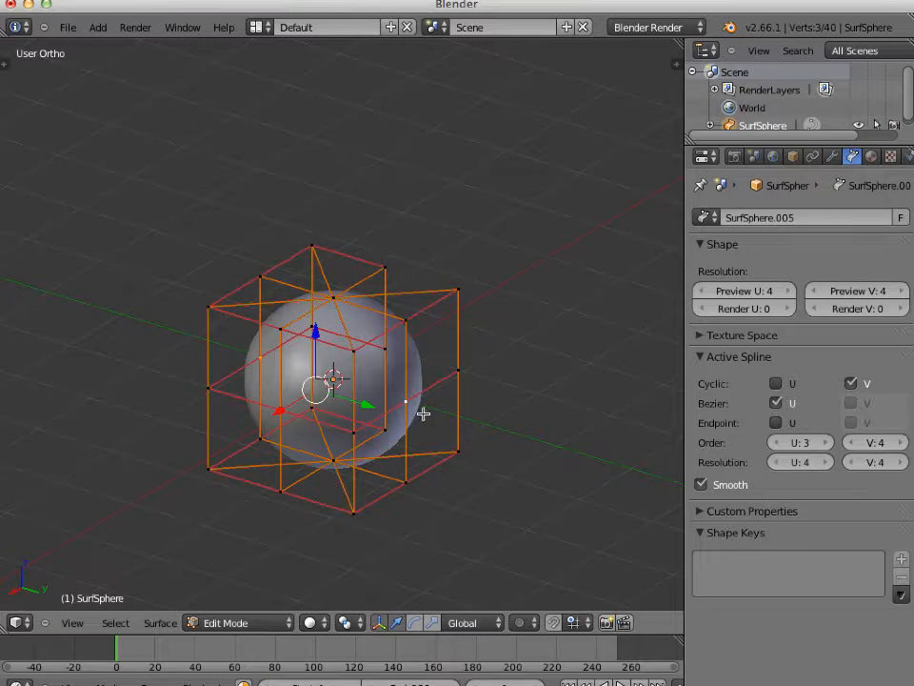
middle_click_drag(477, 435, 421, 417)
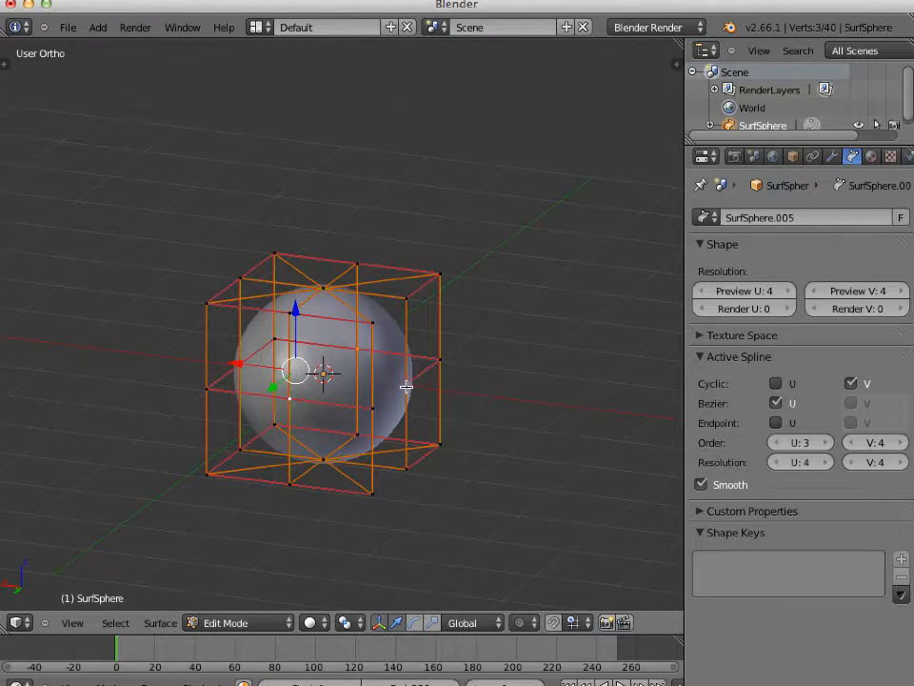
right_click(407, 386, "shift")
key("s")
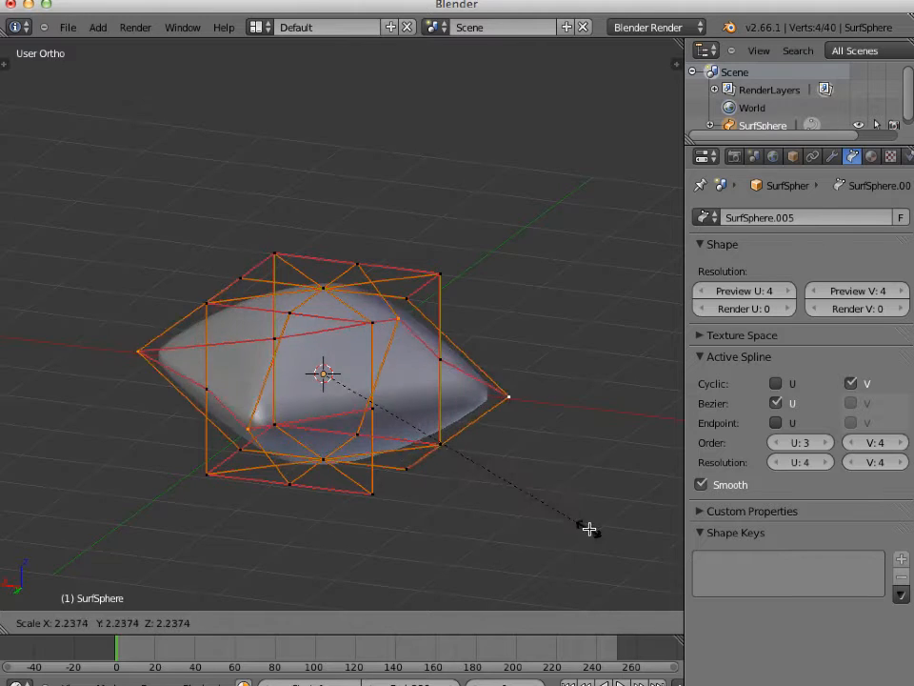
left_click(673, 568)
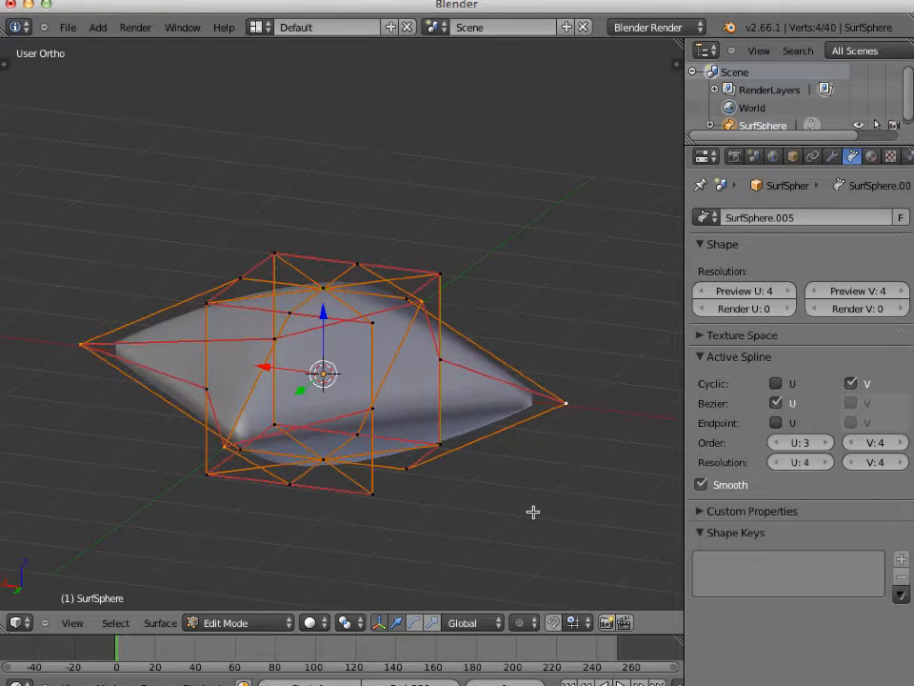
Step: Select all the bottom control points in the front view and move them up along Z to flatten the cushion's underside
key("KP_1")
key("a")
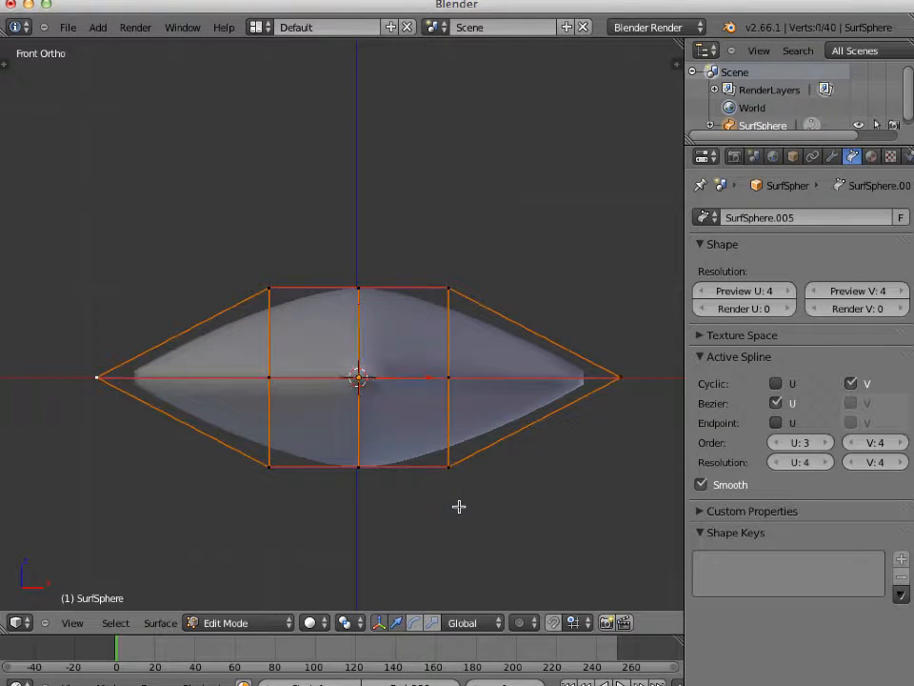
key("b")
left_click_drag(239, 448, 479, 496)
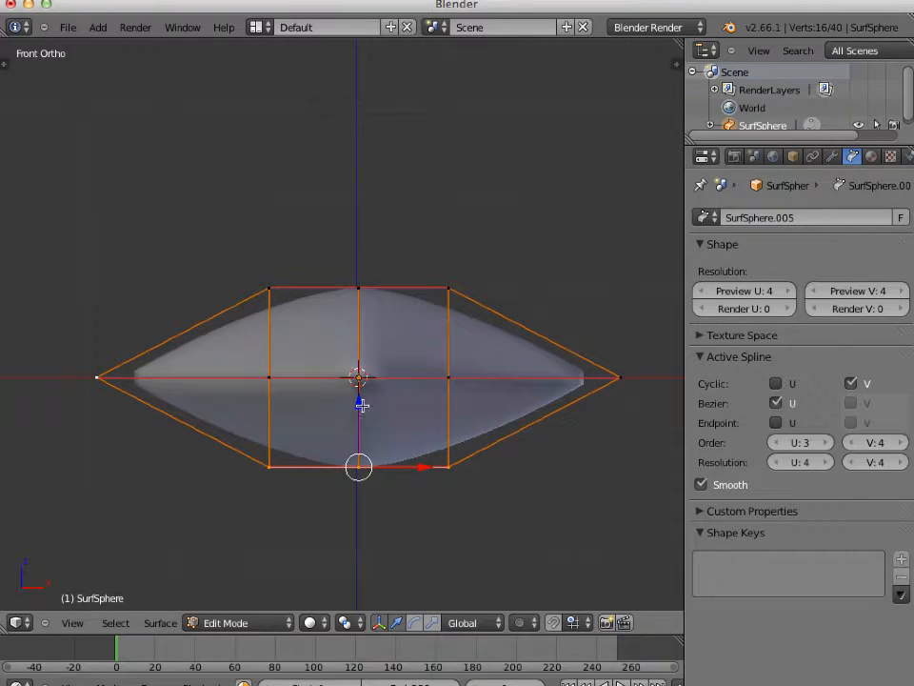
left_click_drag(362, 404, 369, 338)
middle_click_drag(372, 322, 389, 422)
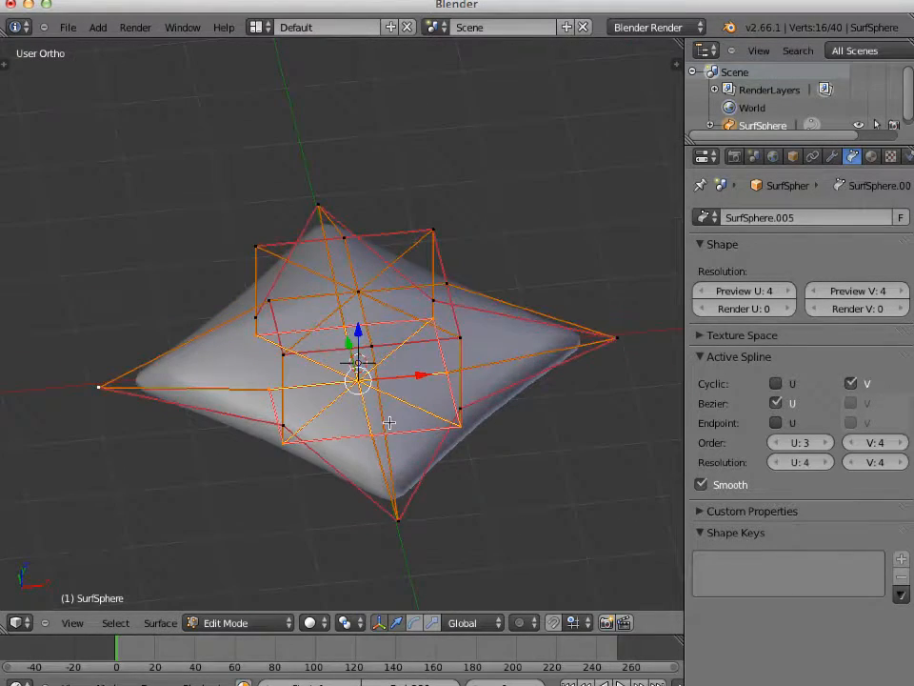
Step: Select only the top centre control points and lower them along Z to dent the middle of the cushion
key("a")
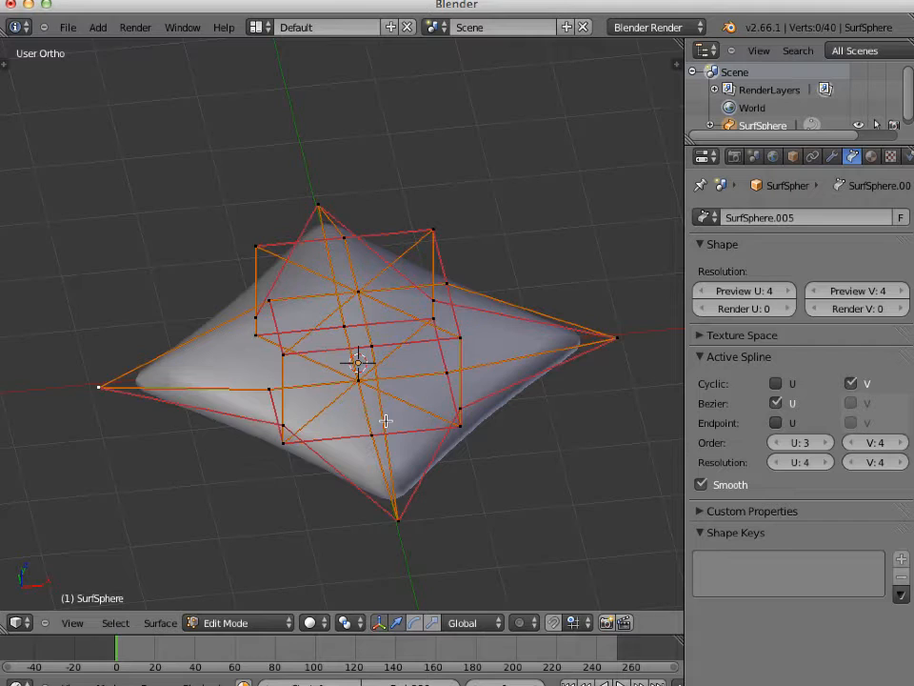
key("b")
left_click_drag(340, 279, 387, 315)
left_click_drag(359, 241, 369, 320)
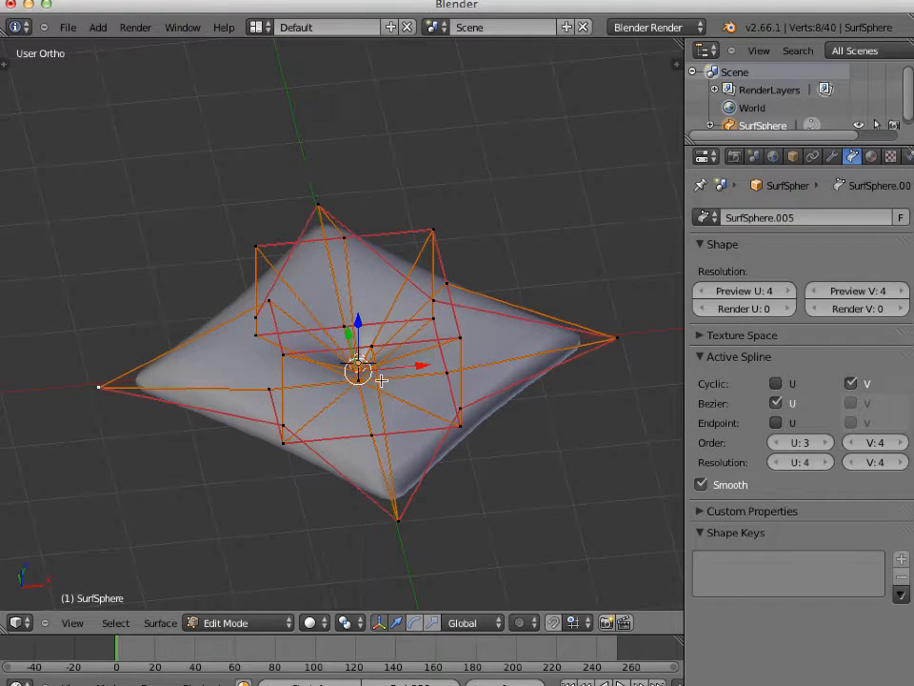
Step: Return to Object Mode and examine the cushion's central dent and overall shape up close and from the side
scroll(382, 408, "up", 4)
scroll(400, 401, "down", 4)
scroll(400, 407, "up", 2)
scroll(410, 378, "up", 1)
scroll(430, 411, "down", 3)
key("Tab")
left_click(473, 457)
scroll(466, 449, "up", 4)
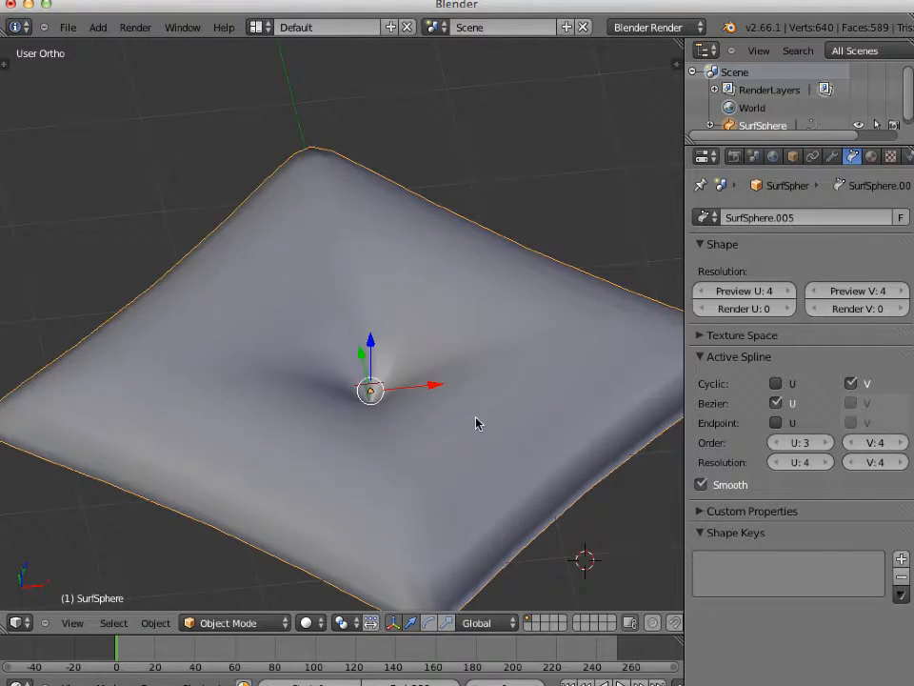
scroll(476, 423, "down", 3)
middle_click_drag(473, 441, 536, 394)
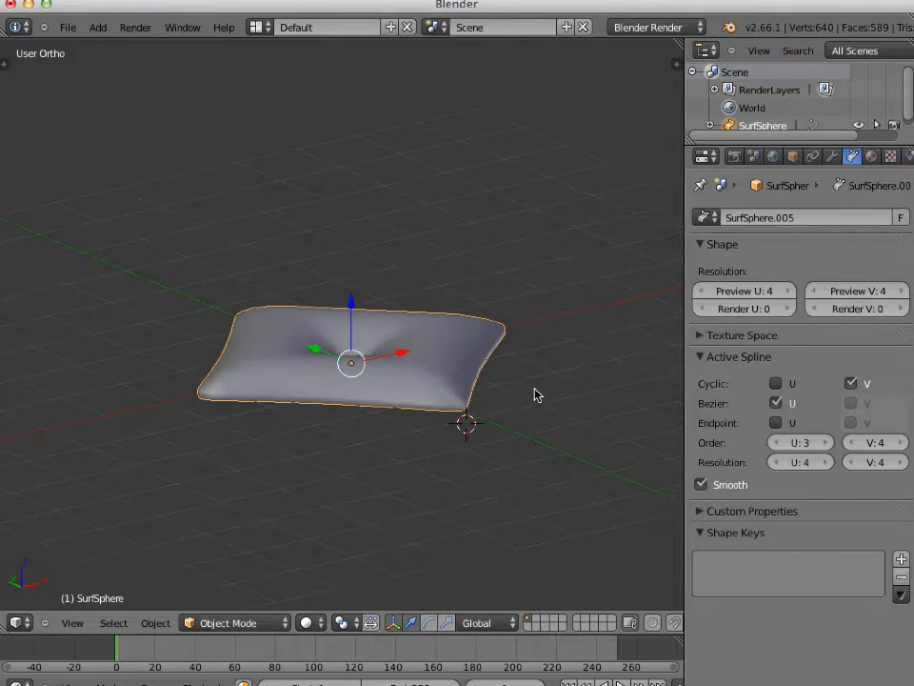
Step: In the front view, add a NURBS Sphere above the cushion's centre and scale it down to about 0.24
key("KP_1")
left_click(354, 247)
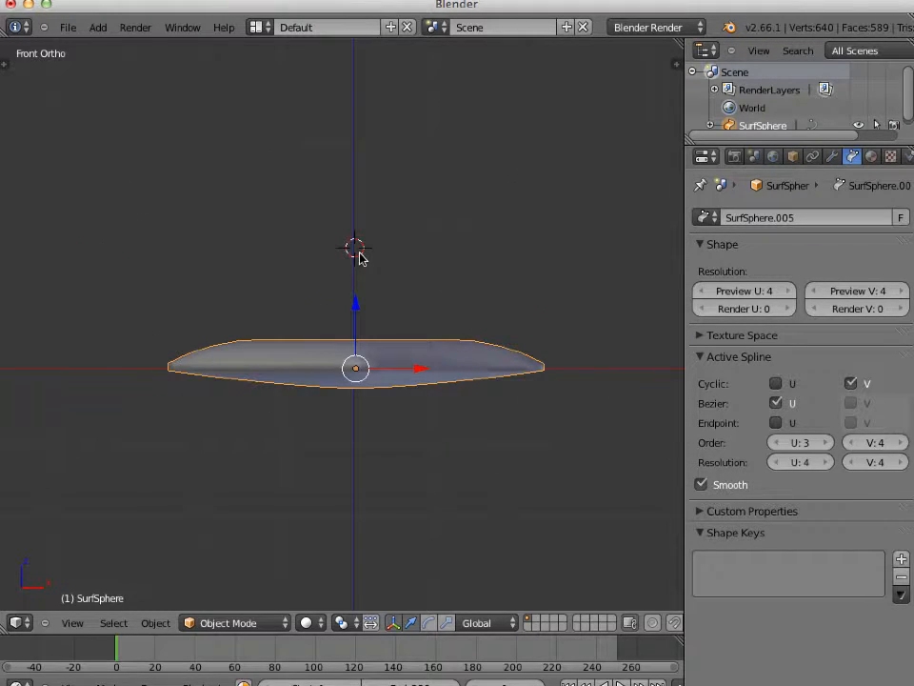
key("shift+a")
mouse_move(362, 255)
left_click(440, 328)
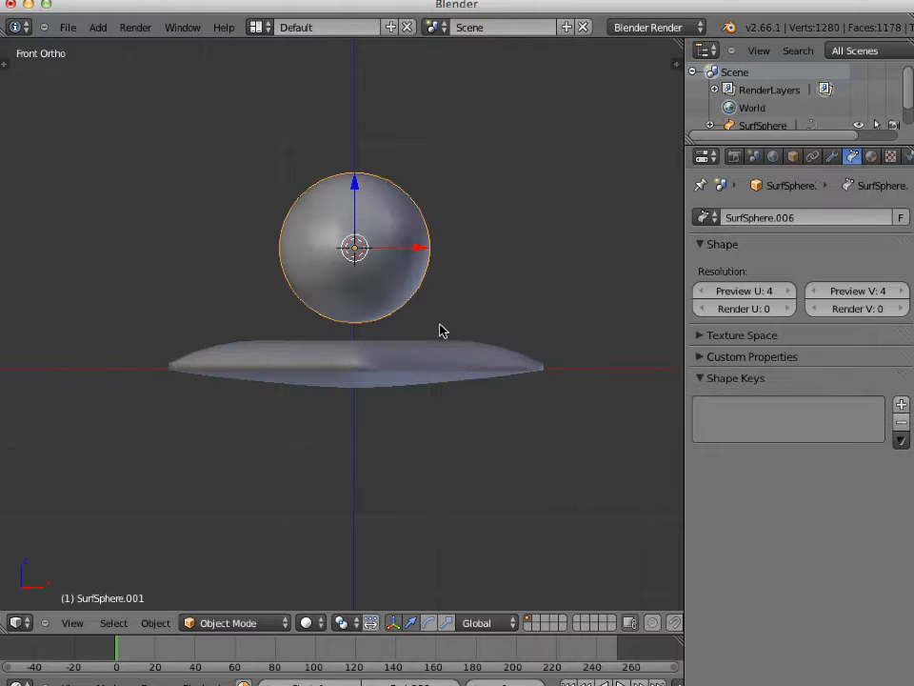
key("s")
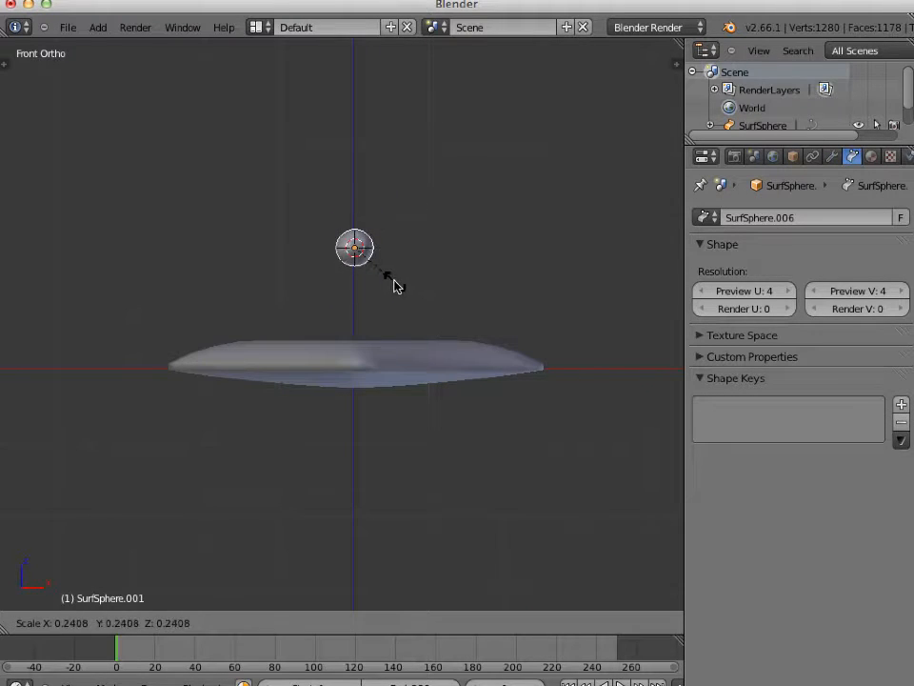
left_click(397, 286)
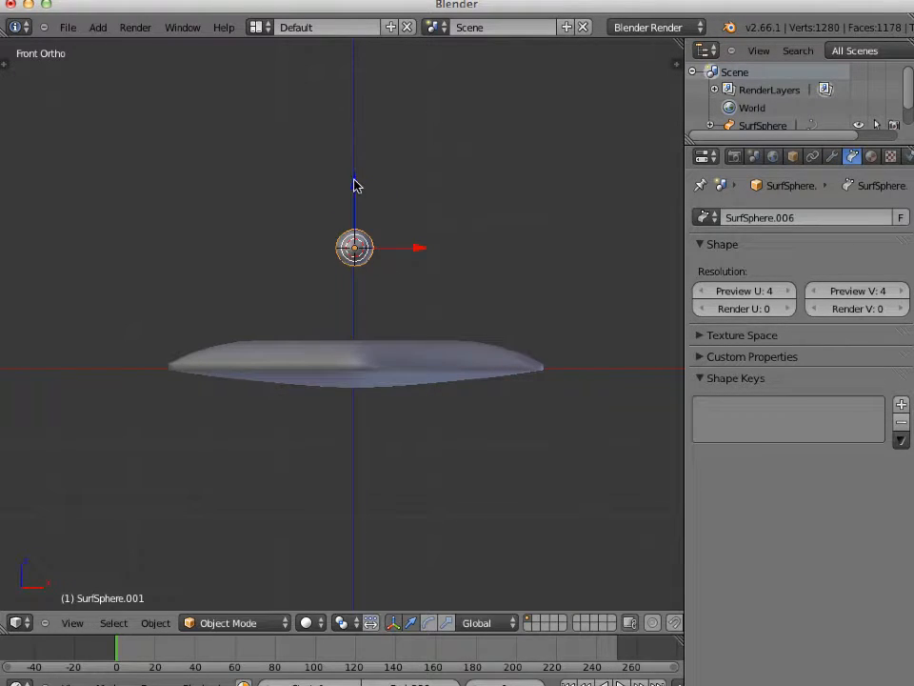
Step: Lower the small sphere along Z to the cushion, then raise it slightly so it shows above the top surface
key("g")
key("z")
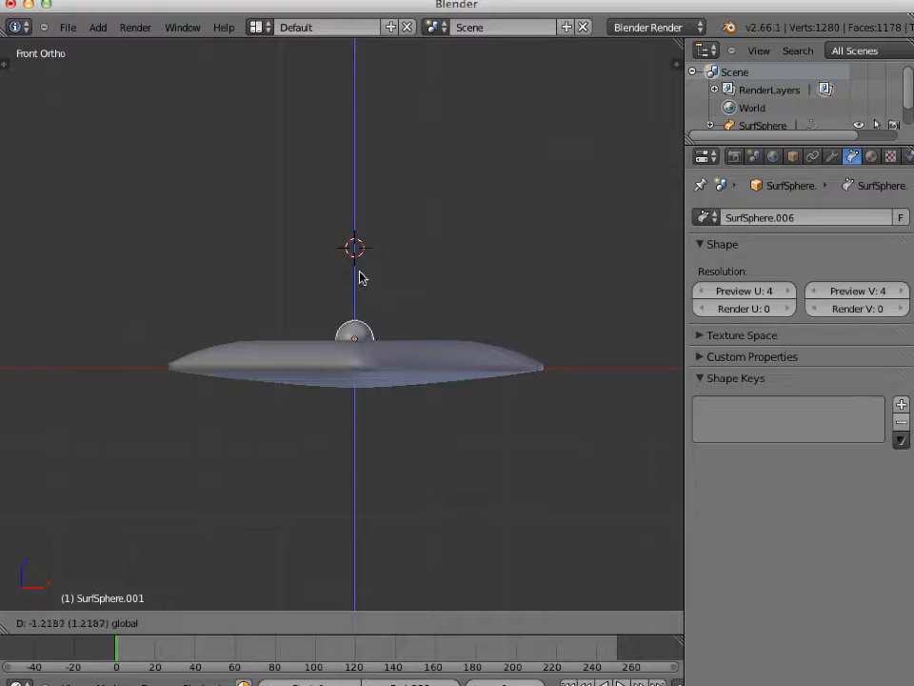
left_click(359, 297)
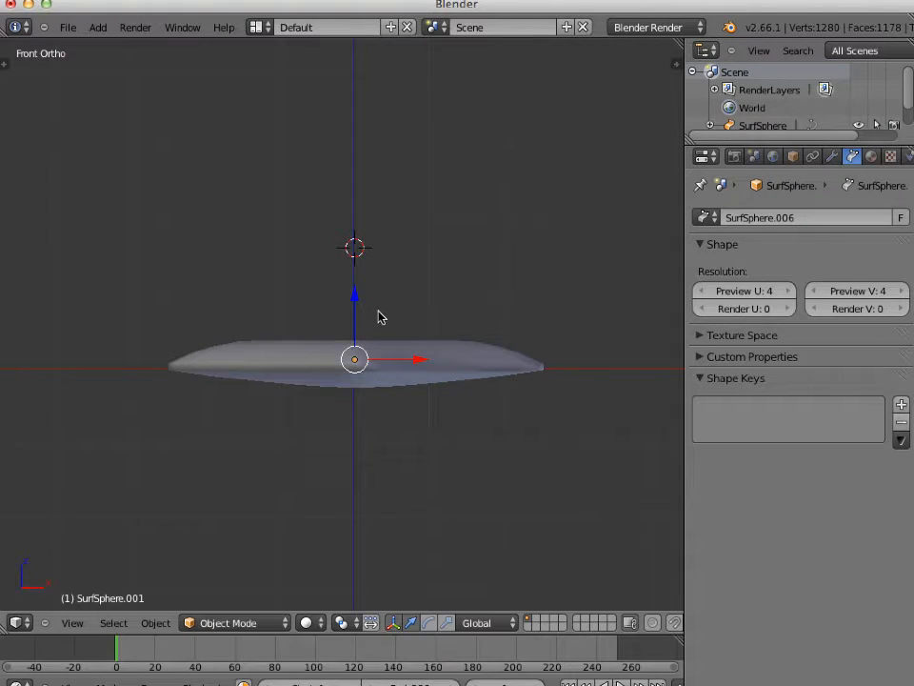
middle_click_drag(380, 316, 348, 371)
key("g")
key("z")
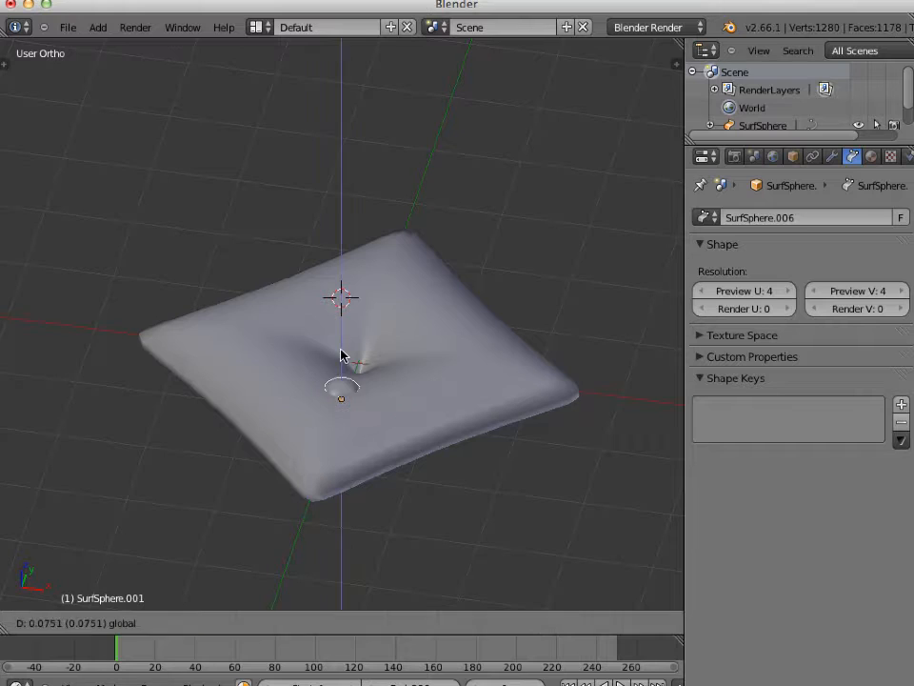
left_click(344, 344)
Step: Move the small sphere along Y over the cushion's central dent and lower it along Z to seat it as a button
key("g")
key("y")
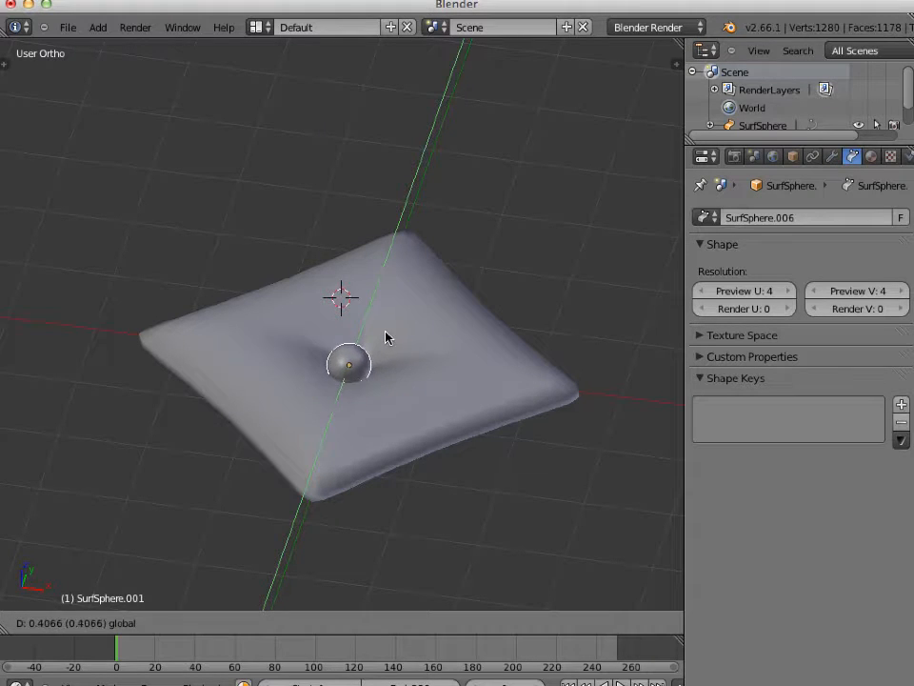
left_click(383, 314)
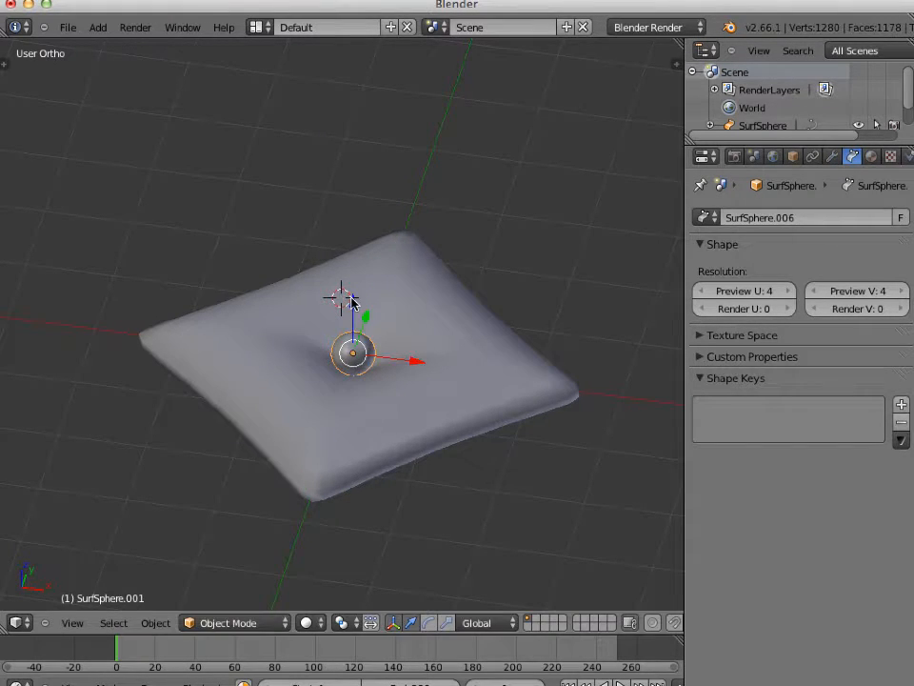
key("g")
key("z")
left_click(356, 307)
scroll(344, 403, "up", 2)
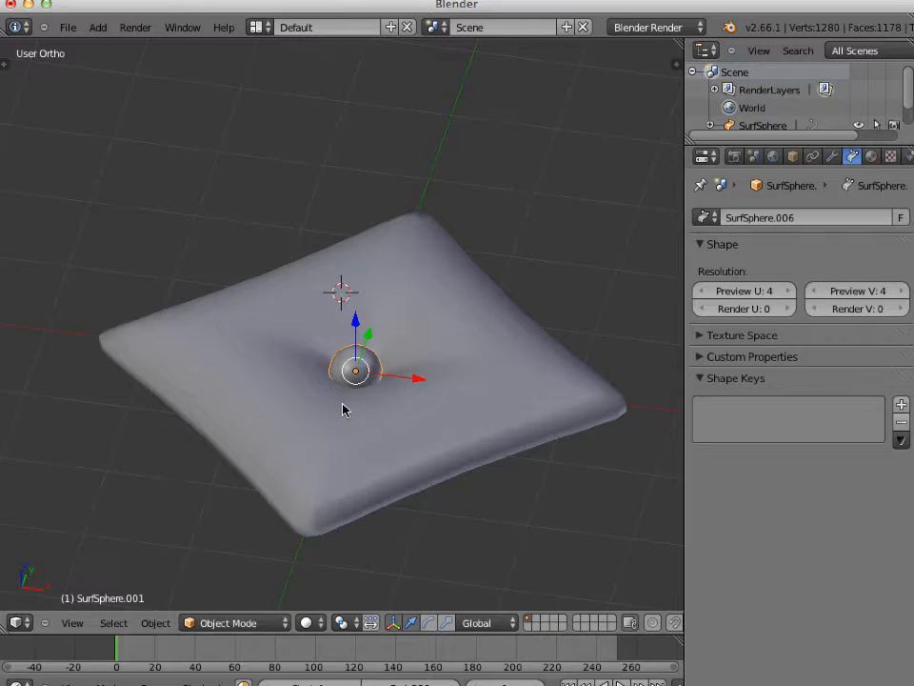
Step: Add the cushion to the selection with its button and delete both objects to clear the scene
scroll(363, 411, "down", 3)
middle_click_drag(363, 414, 298, 356)
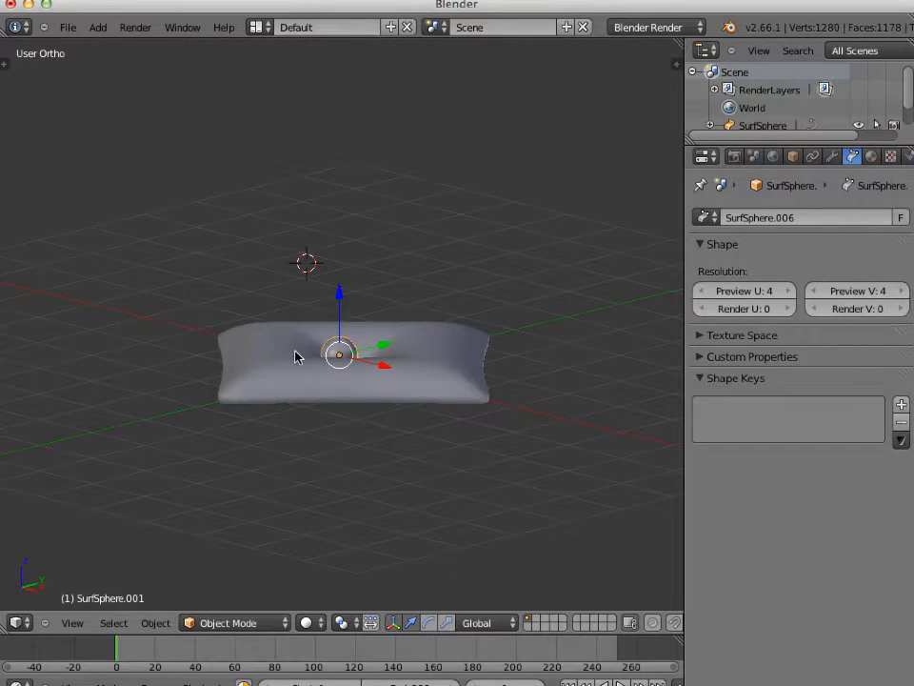
right_click(296, 356)
key("x")
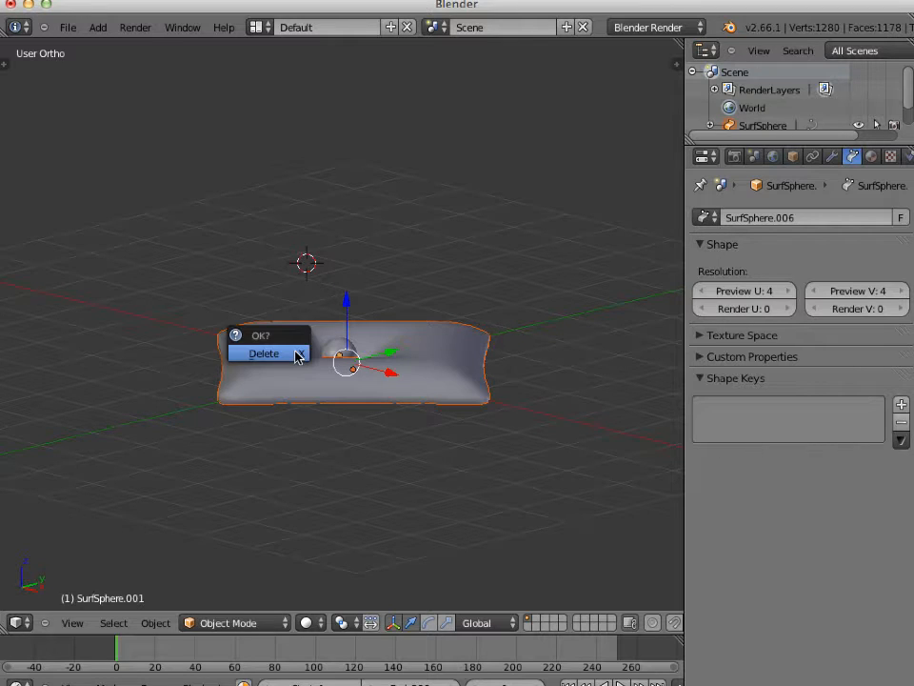
left_click(274, 361)
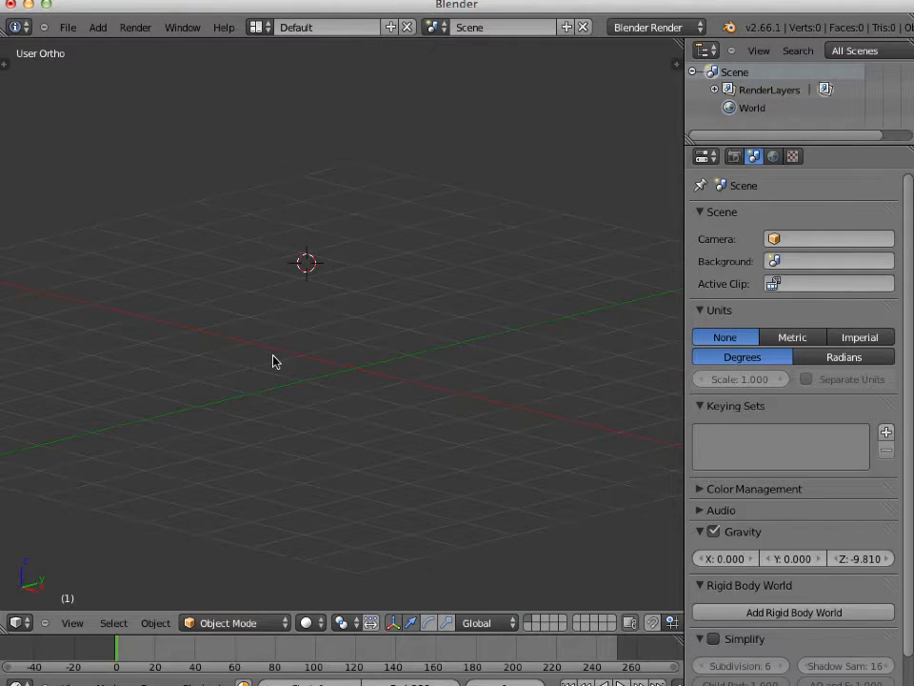
Step: In the front view, reset the 3D cursor location to X 0, Y 0, Z 0
key("KP_1")
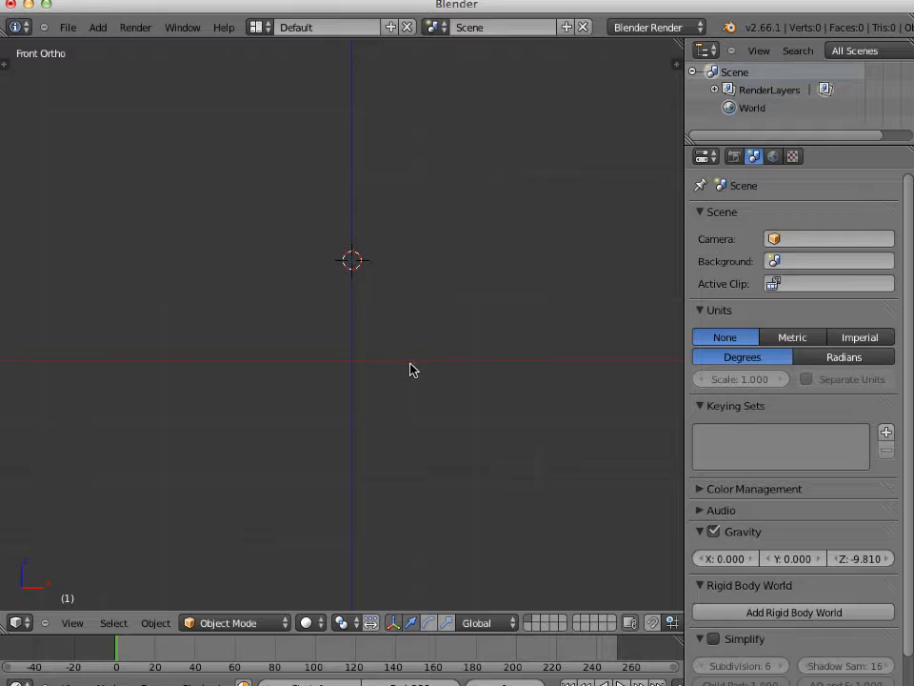
key("n")
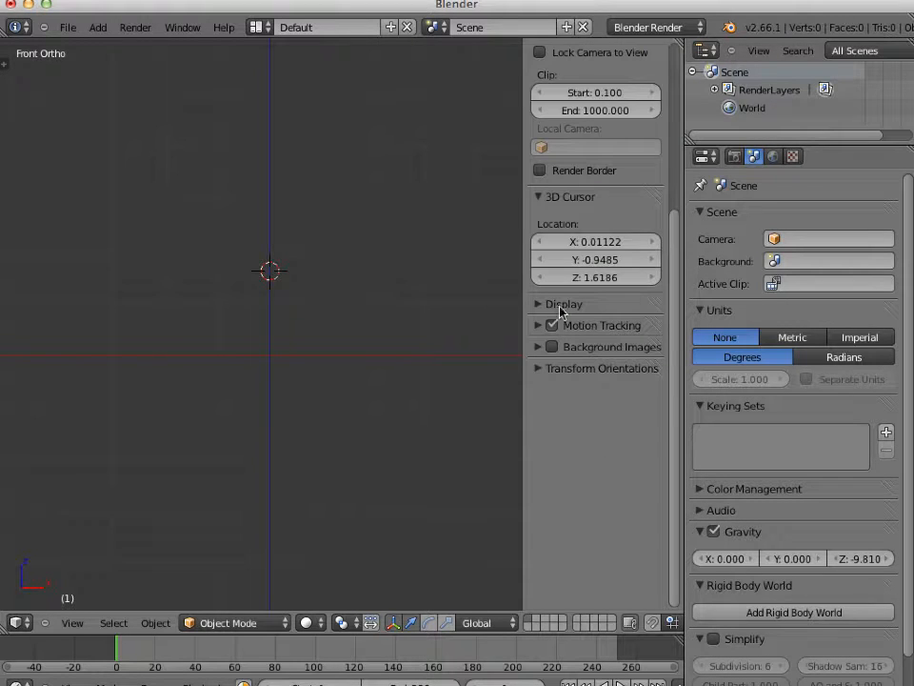
left_click(600, 242)
type("0")
key("Return")
left_click(605, 260)
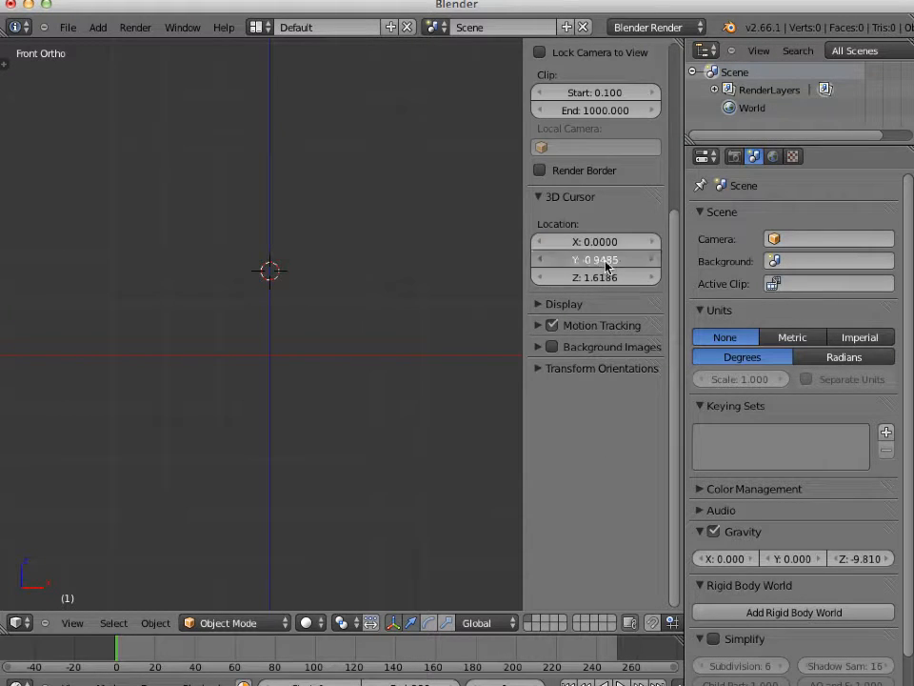
type("0")
key("Return")
left_click(605, 280)
type("0")
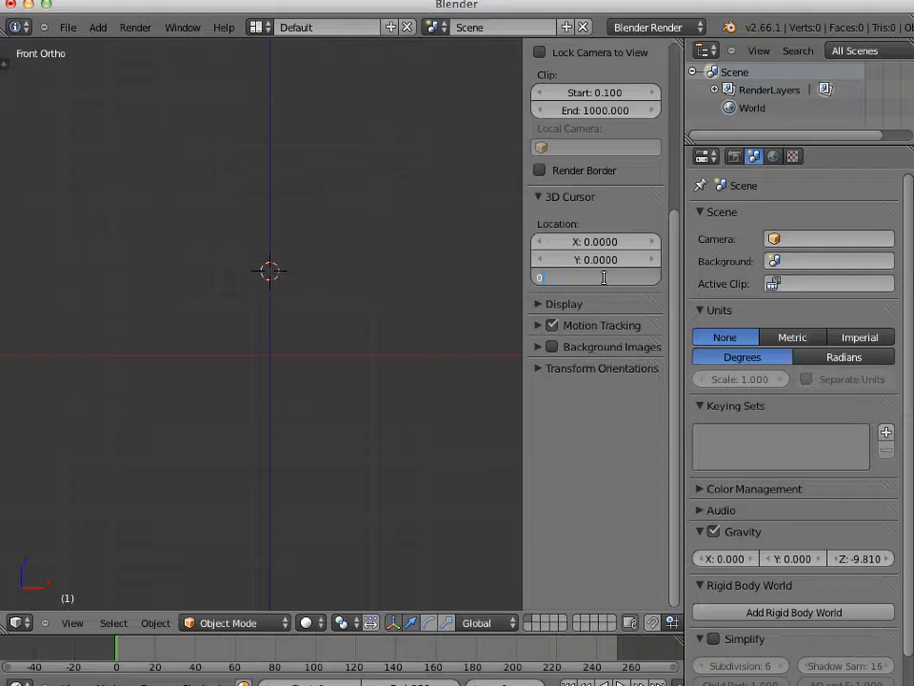
key("Return")
key("n")
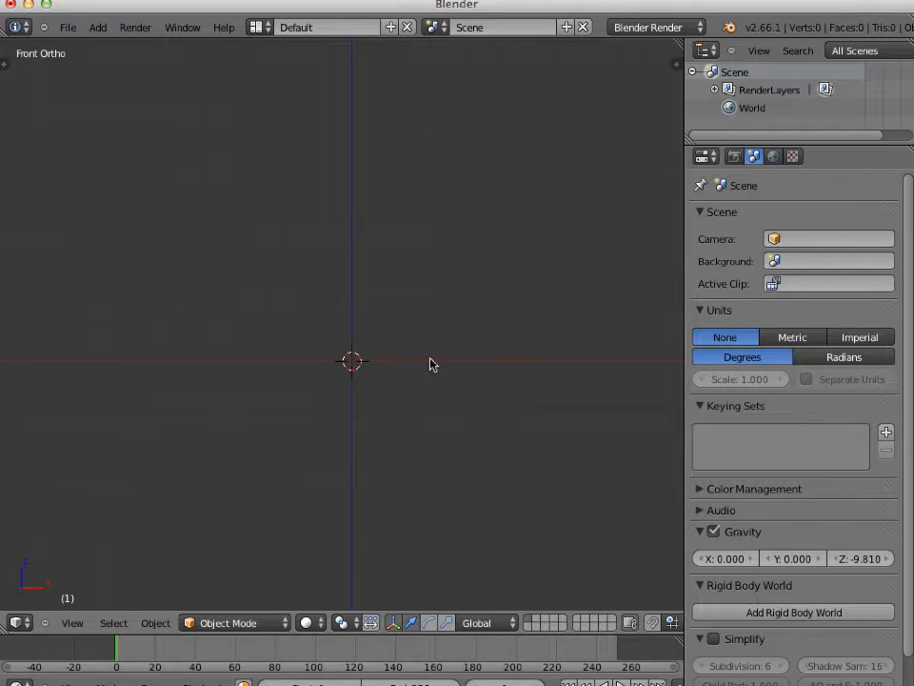
Step: Add a NURBS Torus at the origin and enter Edit Mode to show its control cage at an angle
key("shift+a")
mouse_move(428, 377)
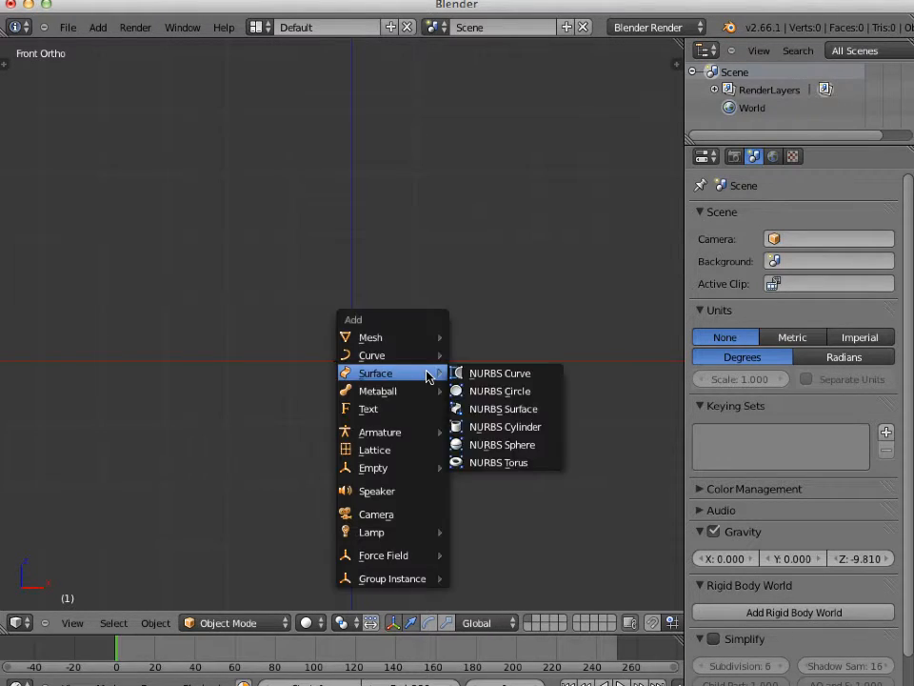
left_click(506, 464)
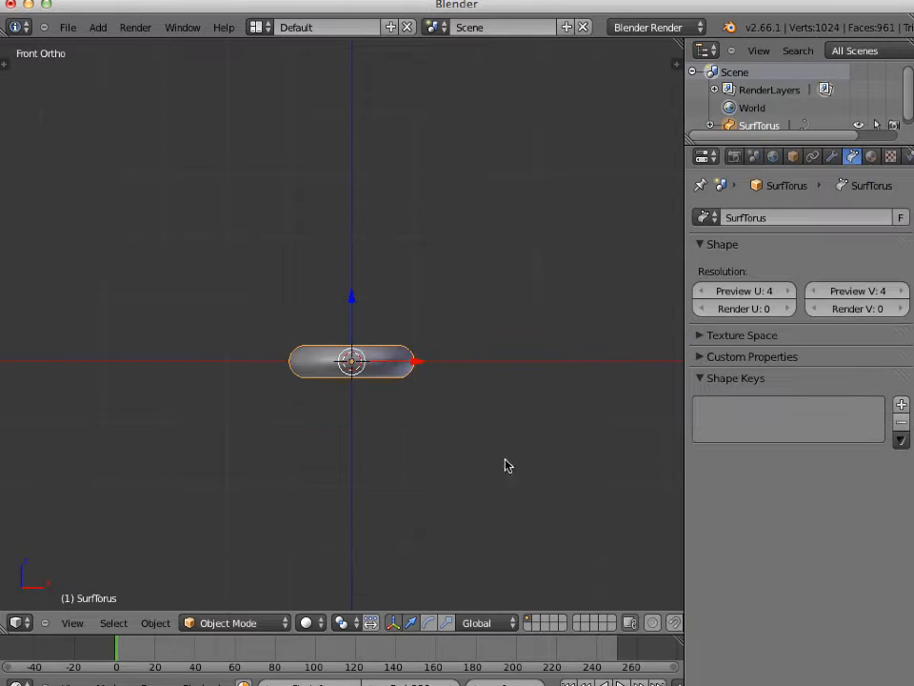
scroll(428, 371, "down", 1)
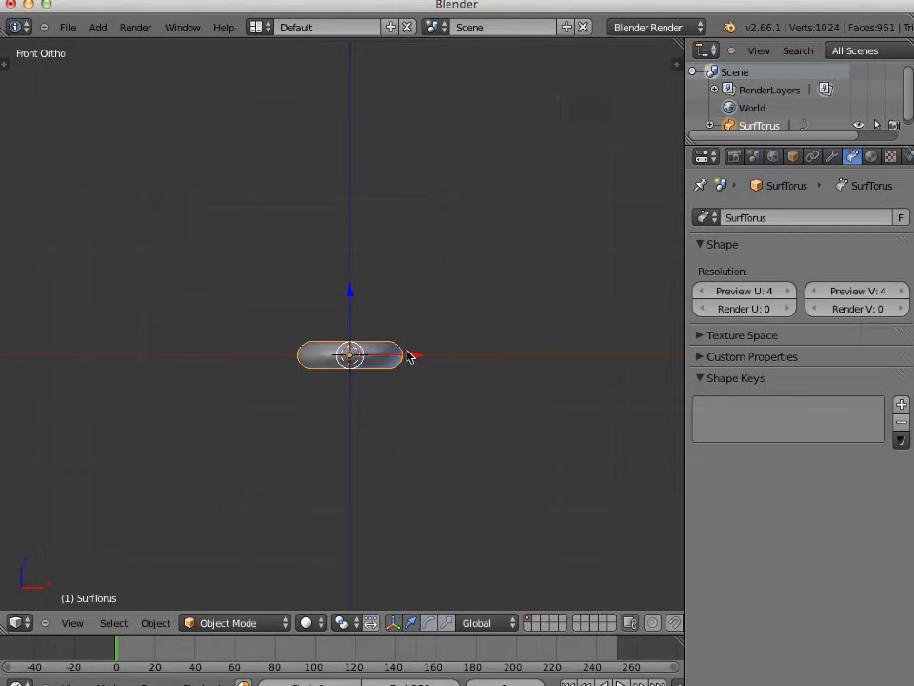
middle_click_drag(407, 357, 413, 454)
key("Tab")
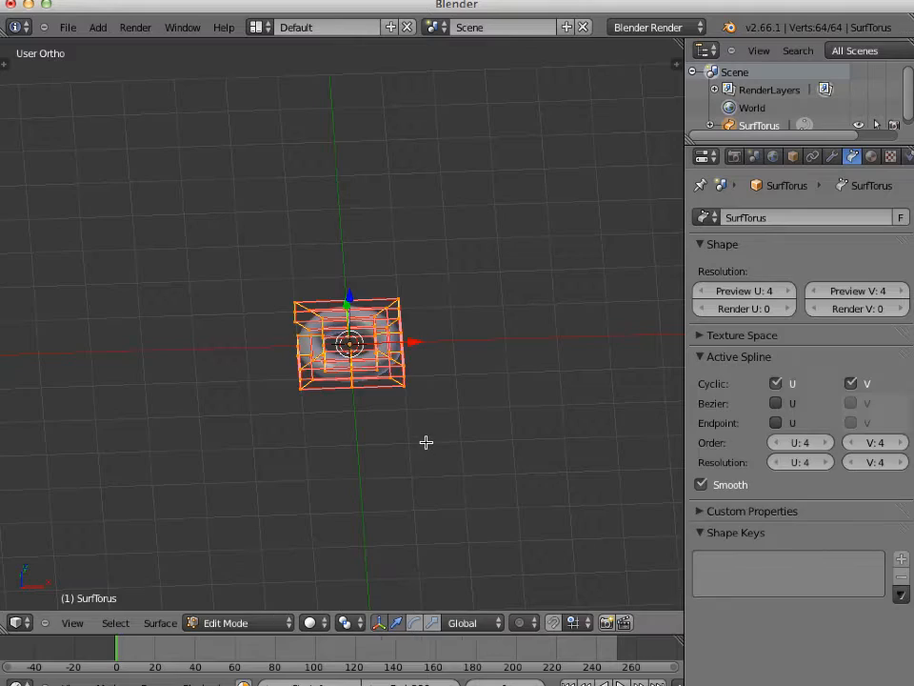
scroll(427, 439, "up", 4)
middle_click_drag(397, 431, 516, 394)
scroll(511, 393, "up", 2)
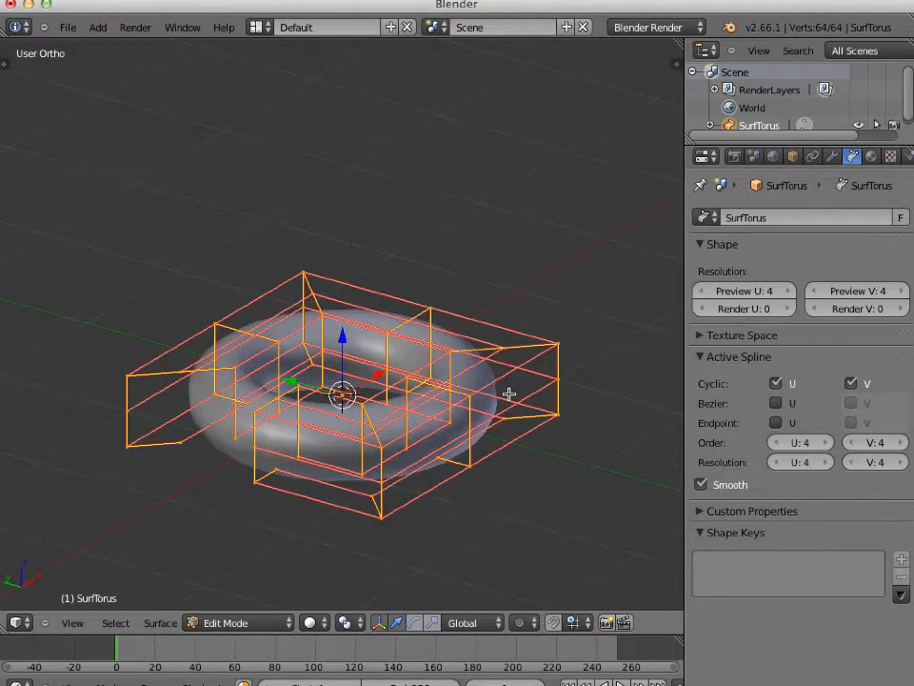
Step: Select the whole ring of control points at one corner of the torus, inspect it, and clear the selection
right_click(181, 443)
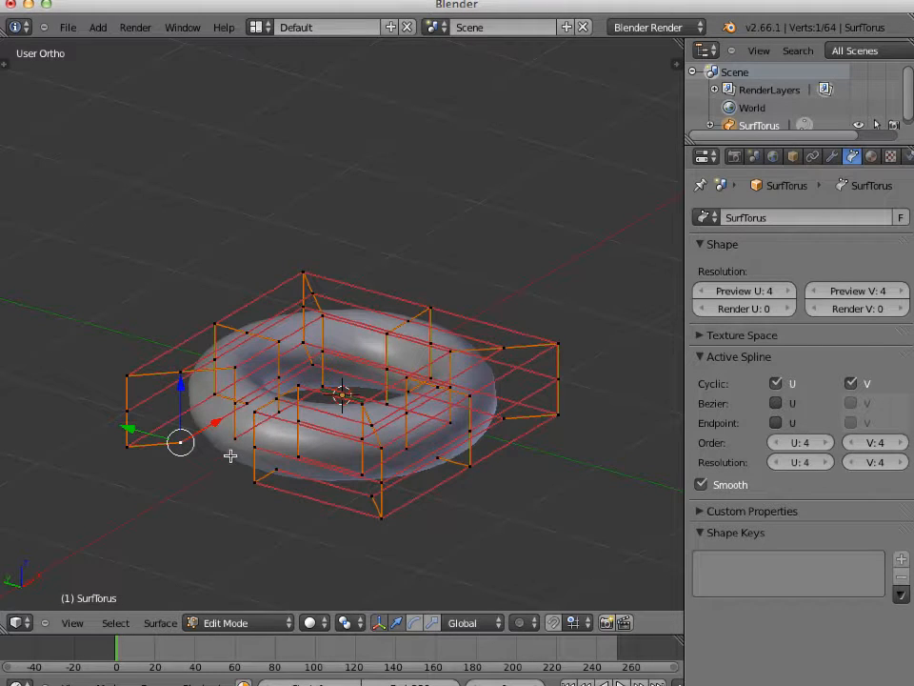
key("shift+r")
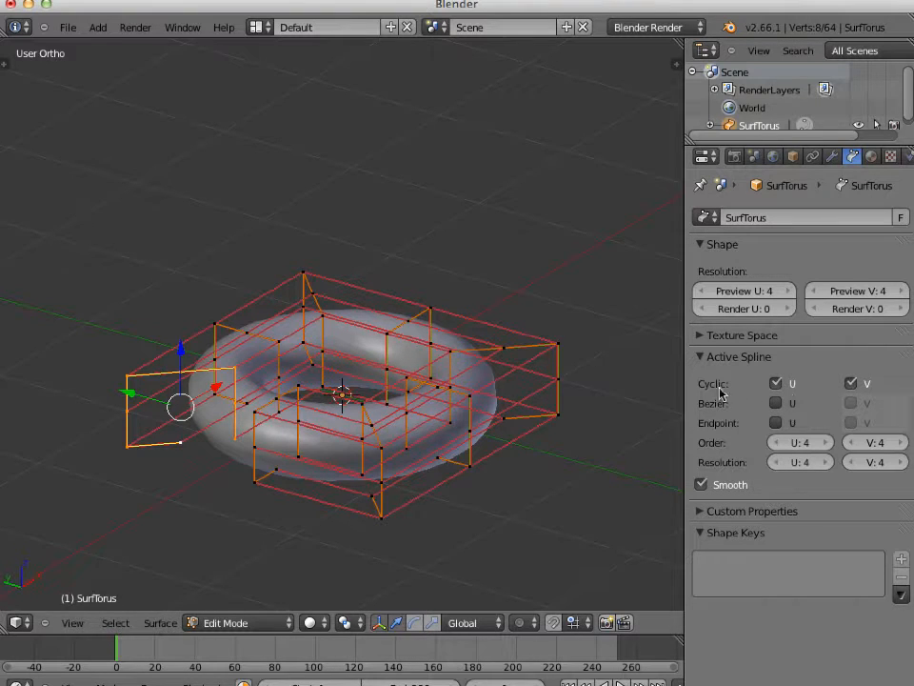
middle_click_drag(298, 435, 282, 453)
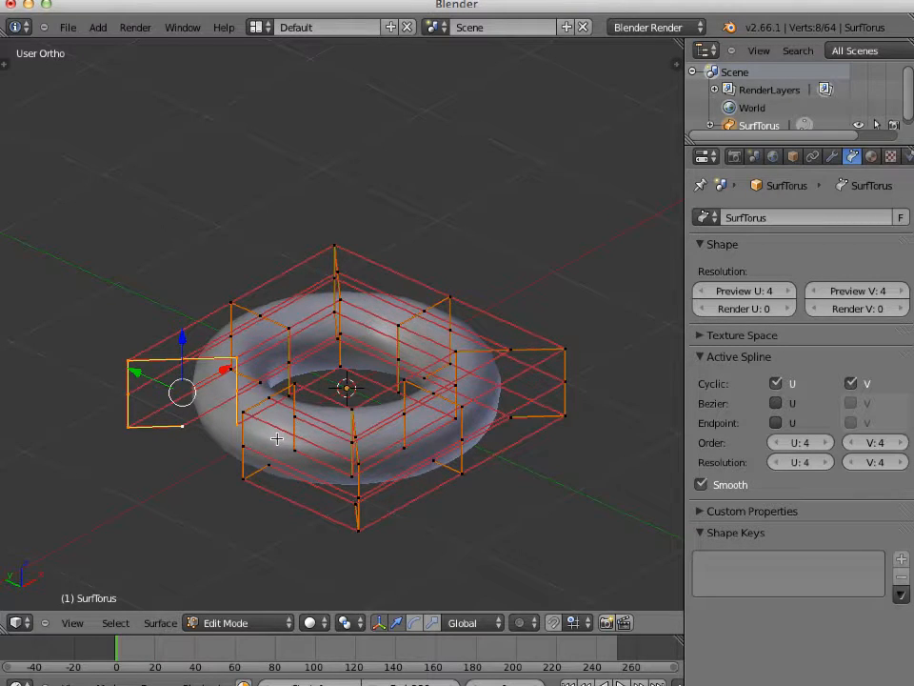
middle_click_drag(276, 442, 329, 457)
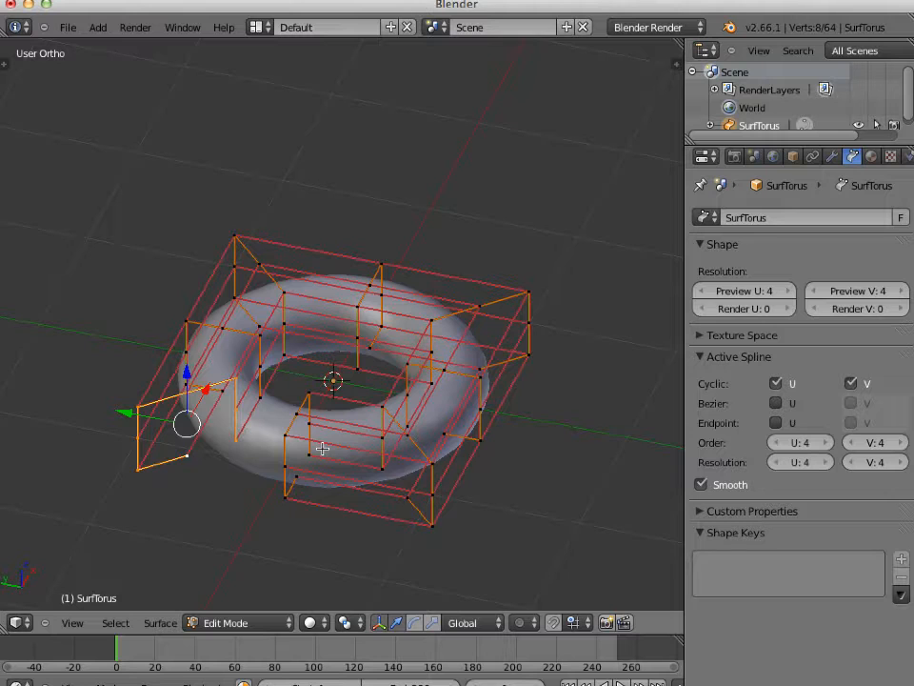
key("a")
Step: In the top view, box-select the control points at all four corners of the torus cage
key("KP_7")
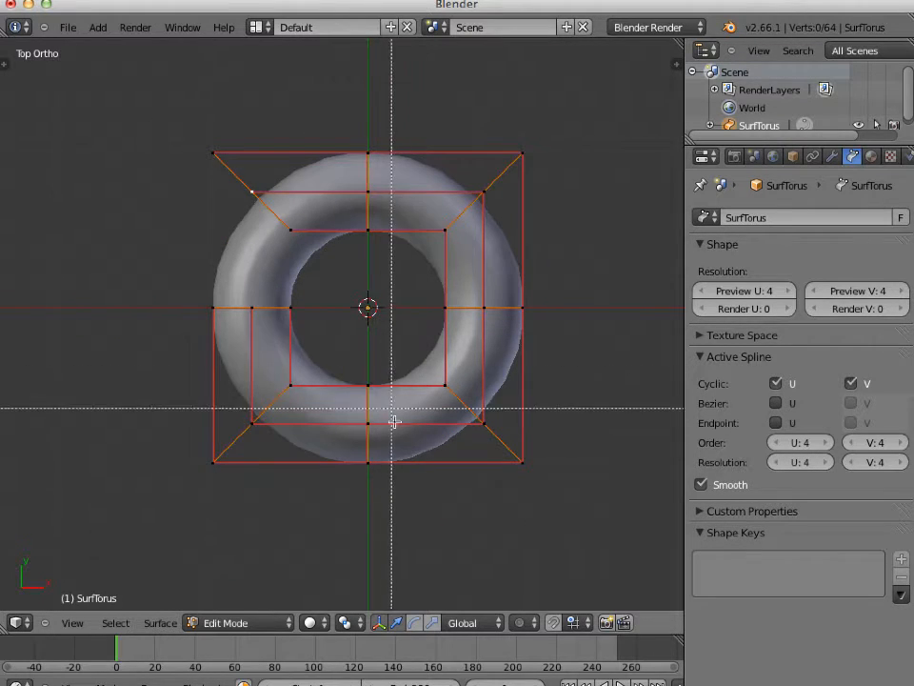
key("b")
left_click_drag(428, 133, 544, 267)
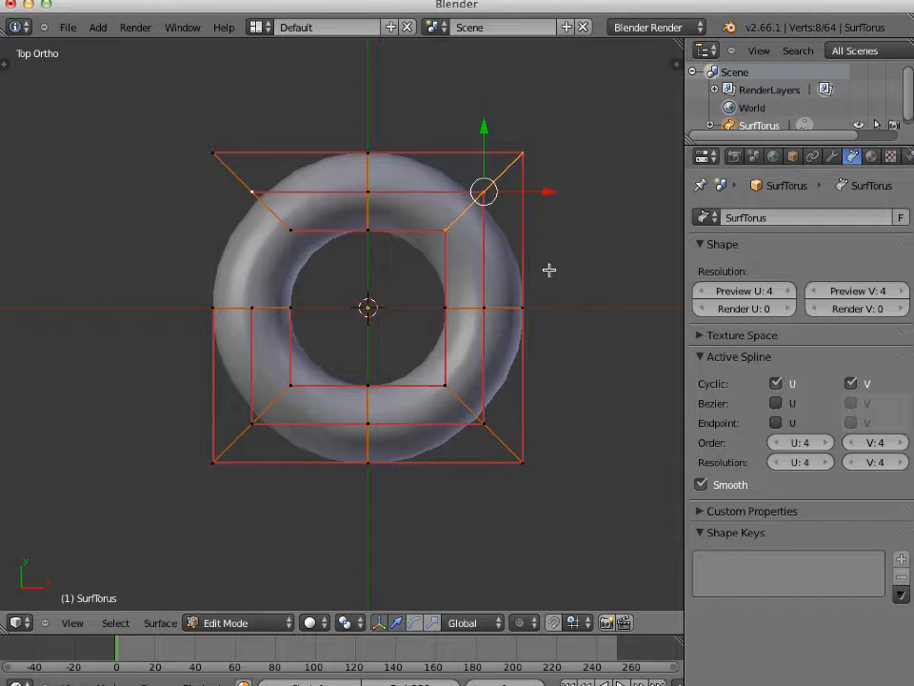
key("b")
left_click_drag(189, 114, 315, 245)
key("b")
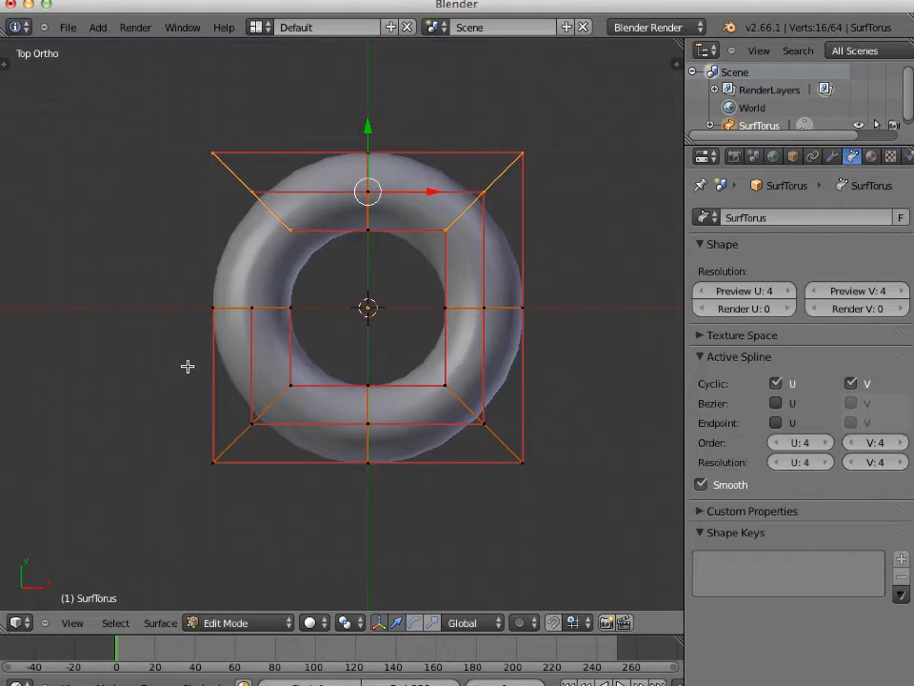
left_click_drag(187, 367, 319, 481)
key("b")
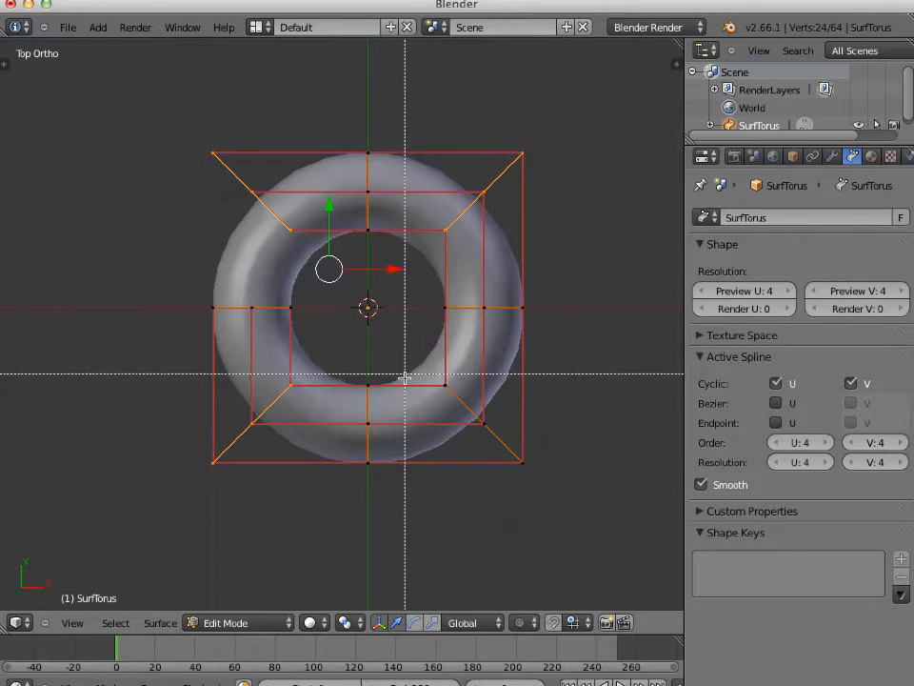
left_click_drag(404, 368, 582, 515)
Step: Scale the four corner control point groups outward to more than twice their spread, forming a four-cornered ring
scroll(551, 506, "down", 2)
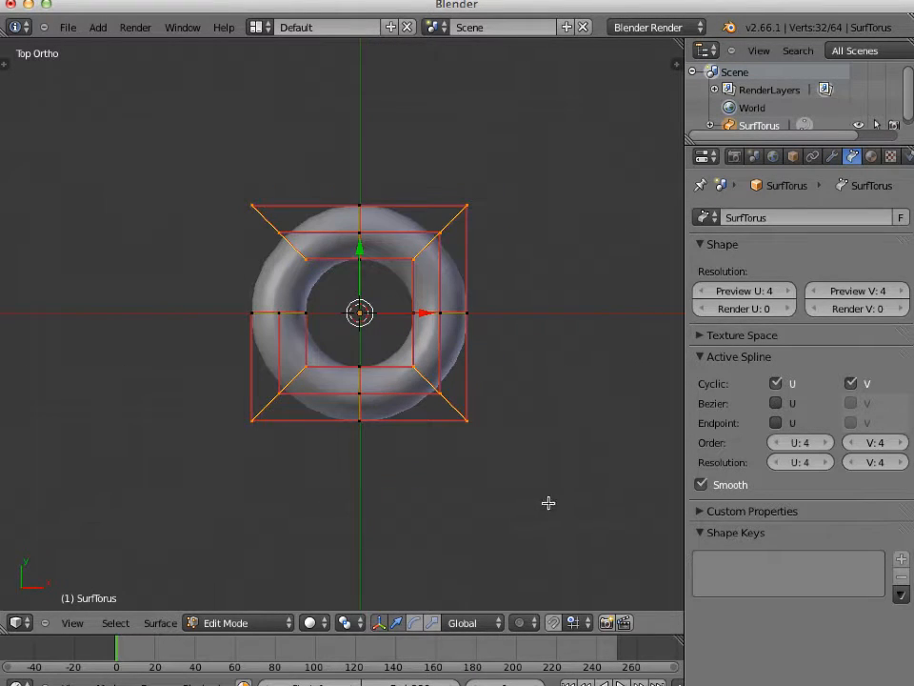
key("s")
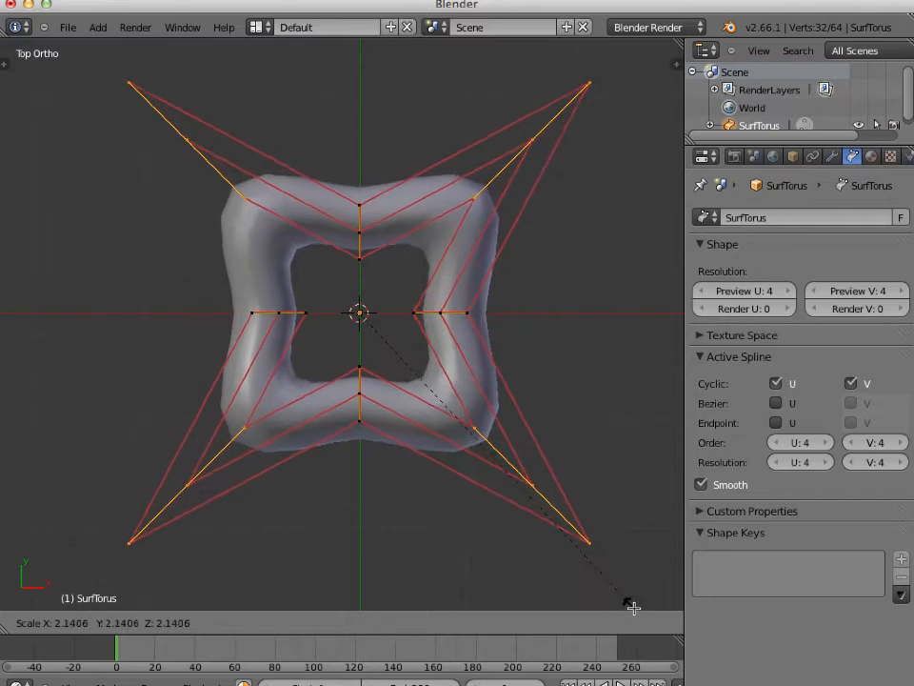
left_click(688, 634)
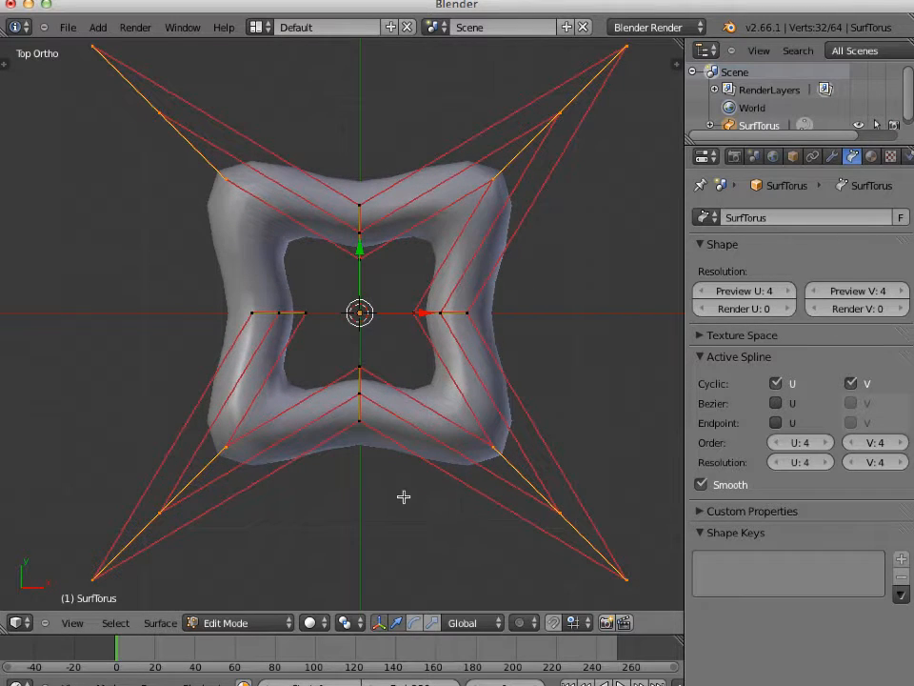
Step: In the right view, scale the corner control points along Z to about 0.38 to match the ring's thickness
key("KP_3")
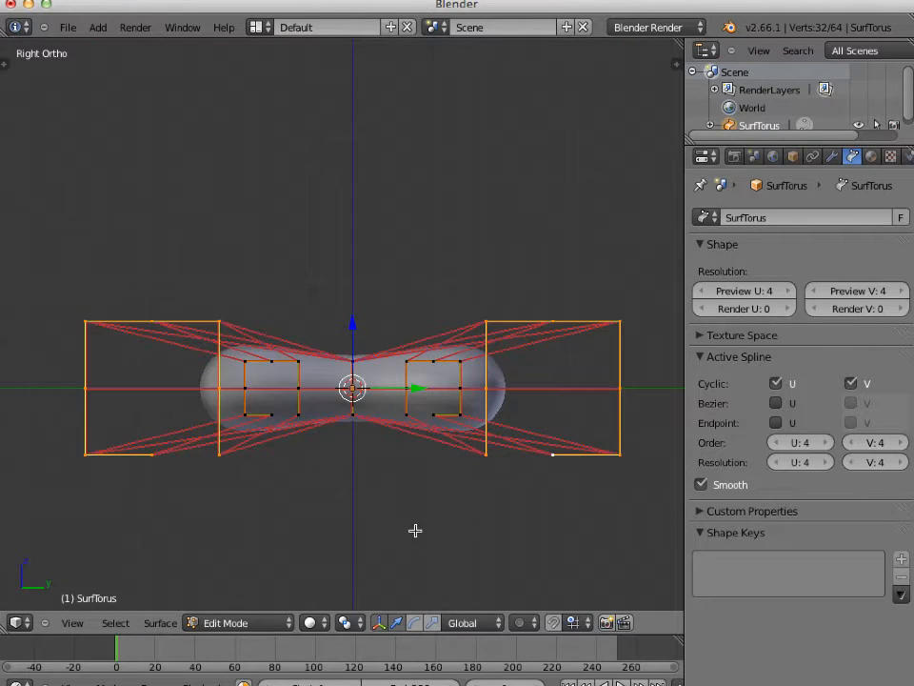
key("s")
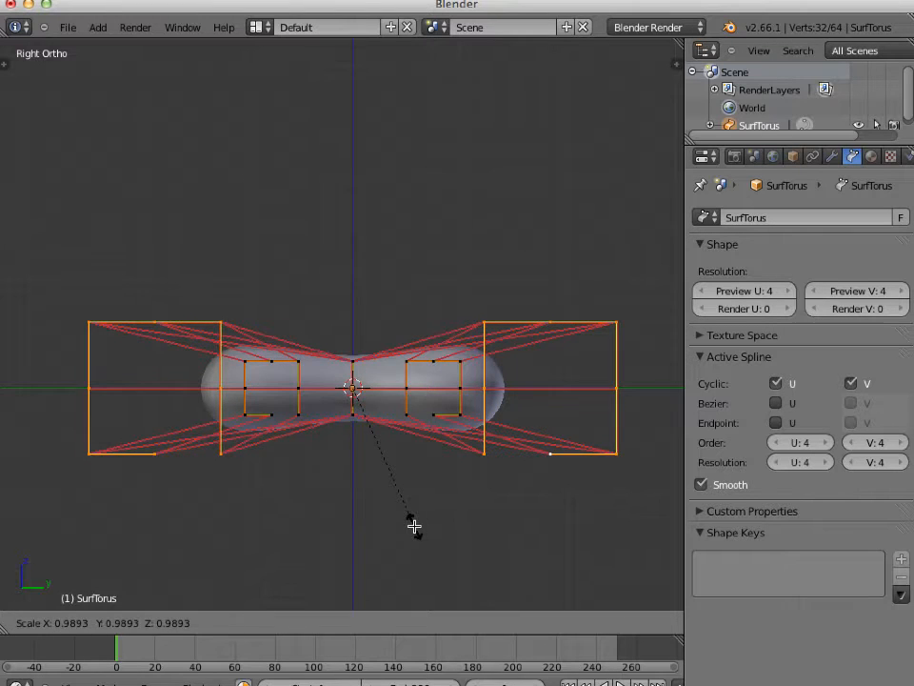
key("z")
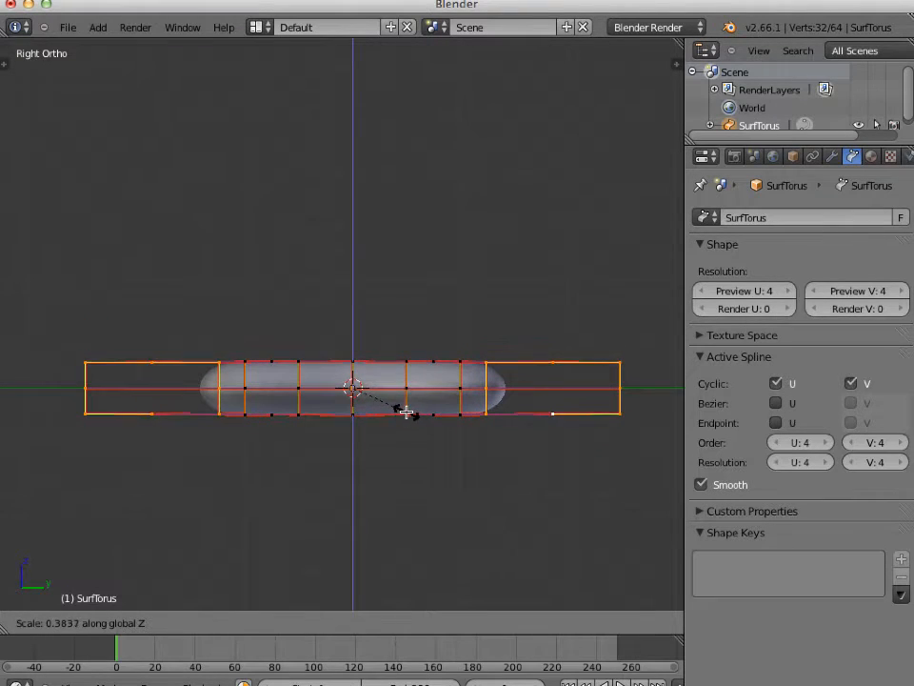
left_click(407, 412)
scroll(356, 394, "down", 3)
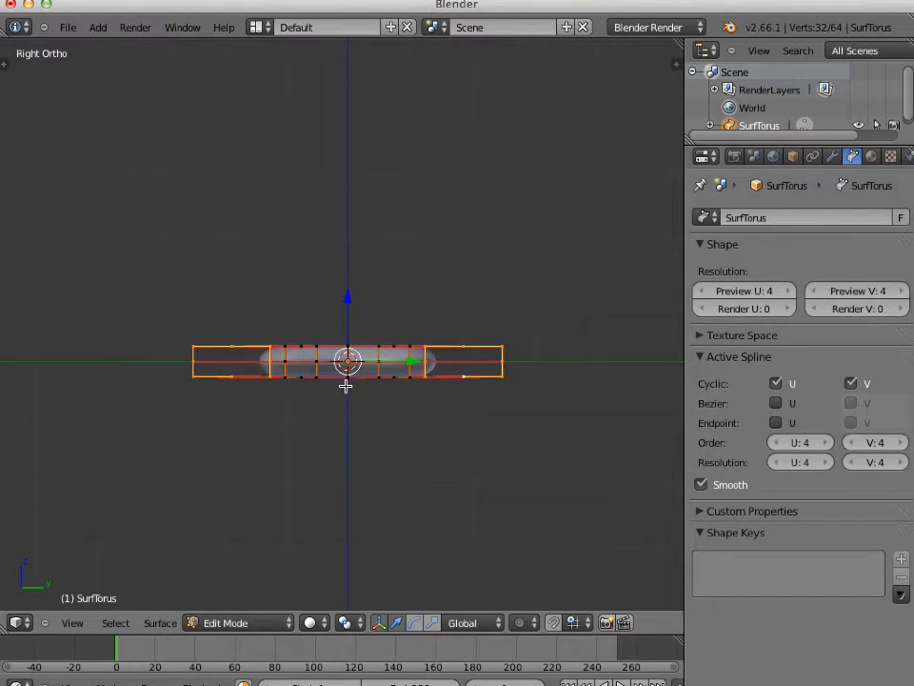
middle_click_drag(346, 385, 388, 531)
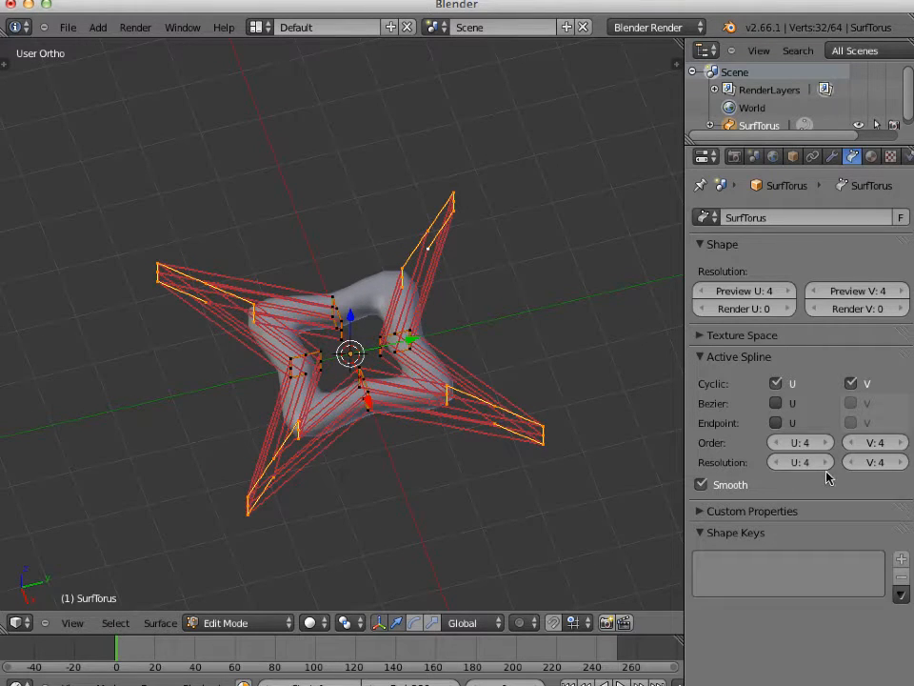
Step: Set the torus surface's spline order to 2 in both U and V to give the shape sharp, straight-edged points
left_click(776, 444)
left_click(776, 444)
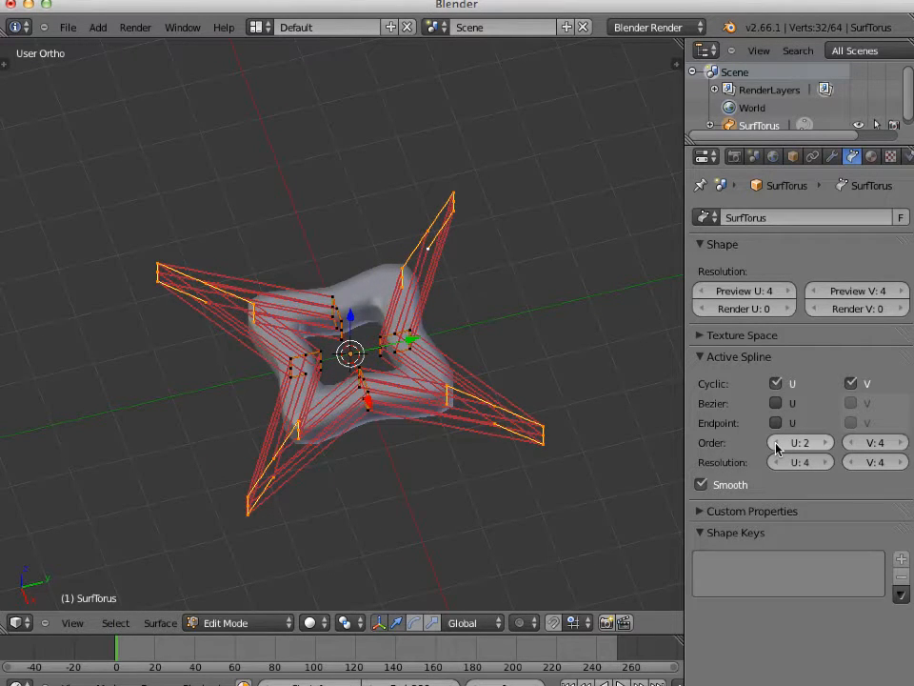
left_click(848, 443)
left_click(848, 443)
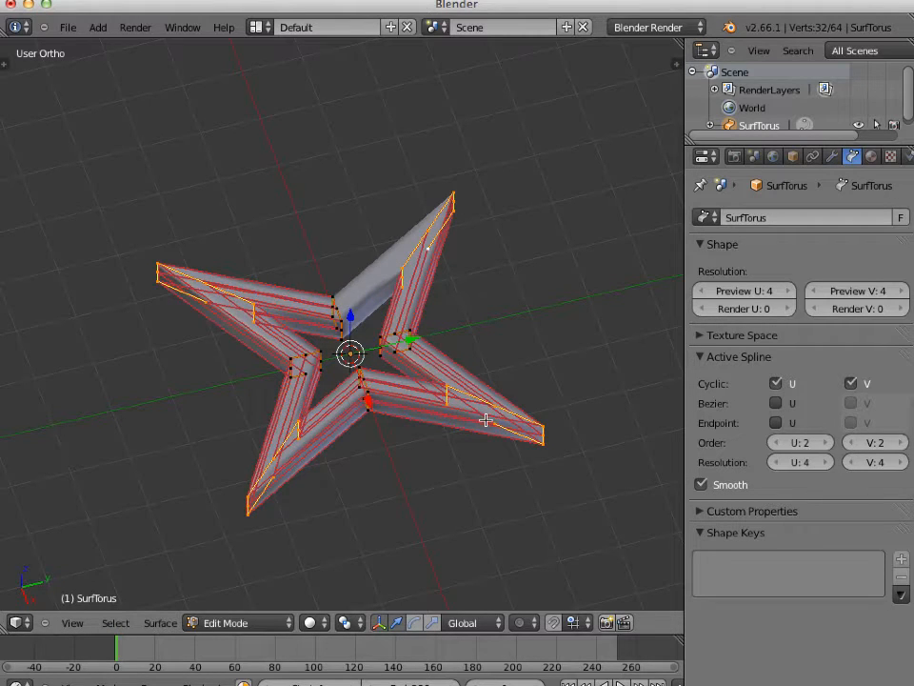
Step: In the top view, extrude a copy of all the star's control points and rotate it about 45° clockwise to form an eight-pointed star
middle_click_drag(486, 419, 465, 458)
key("KP_7")
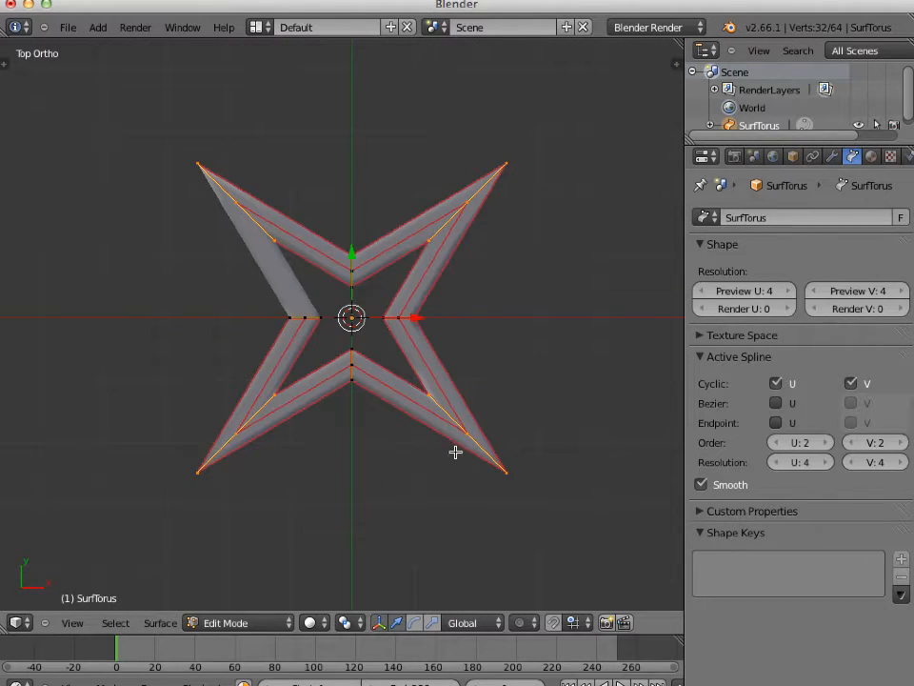
key("a")
key("a")
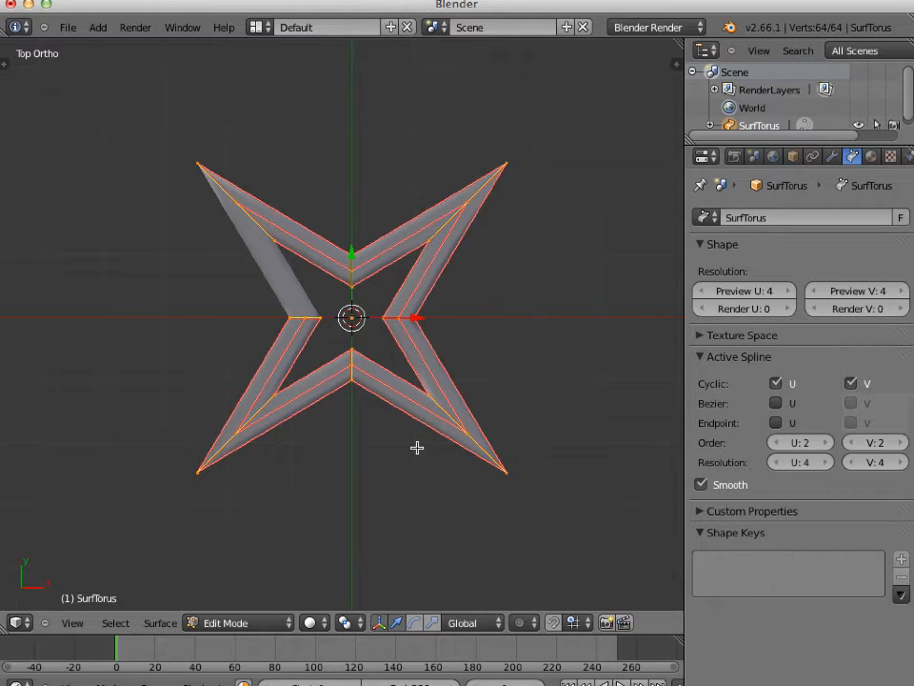
key("e")
key("r")
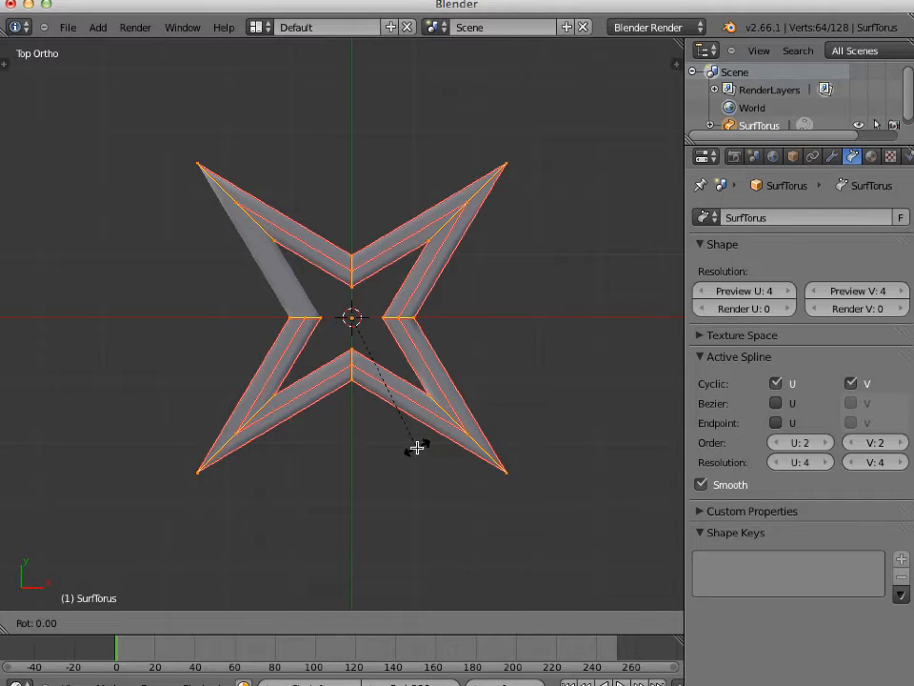
left_click(300, 466)
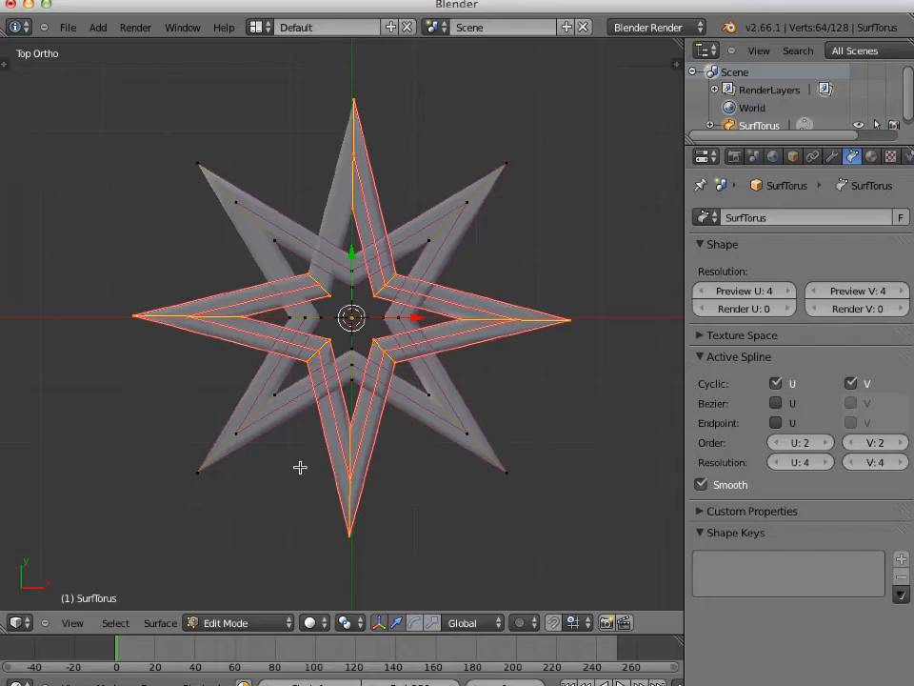
Step: Return to Object Mode and inspect the finished eight-pointed star from an angle and from above
middle_click_drag(328, 490, 387, 401)
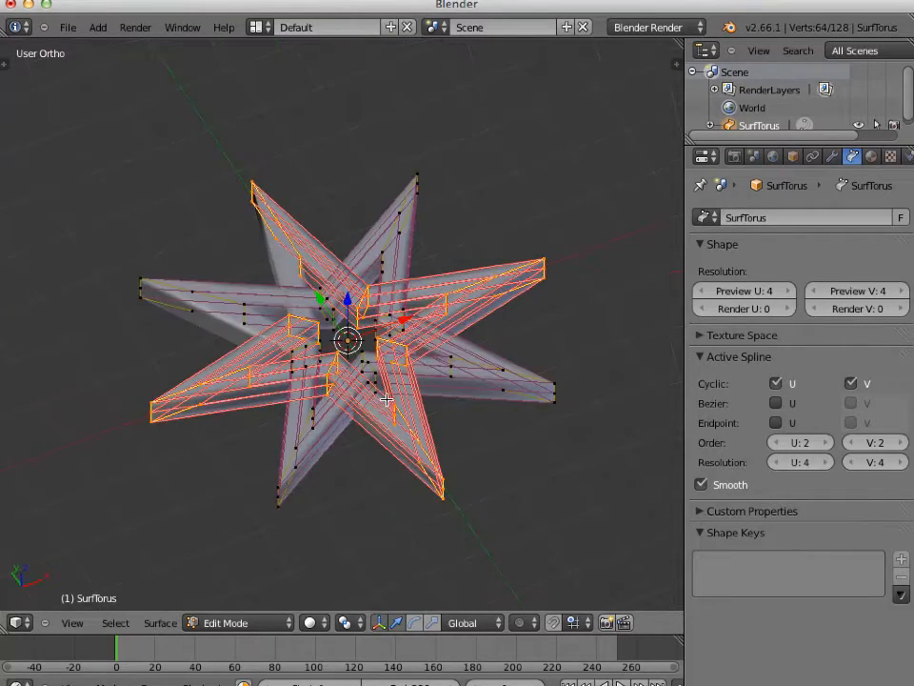
key("Tab")
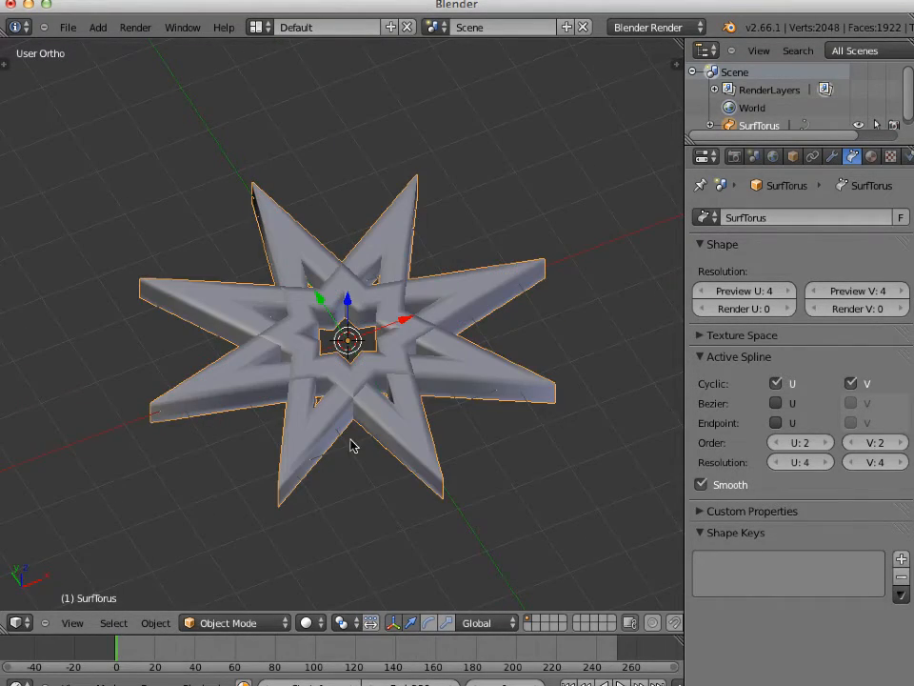
middle_click_drag(352, 445, 391, 540)
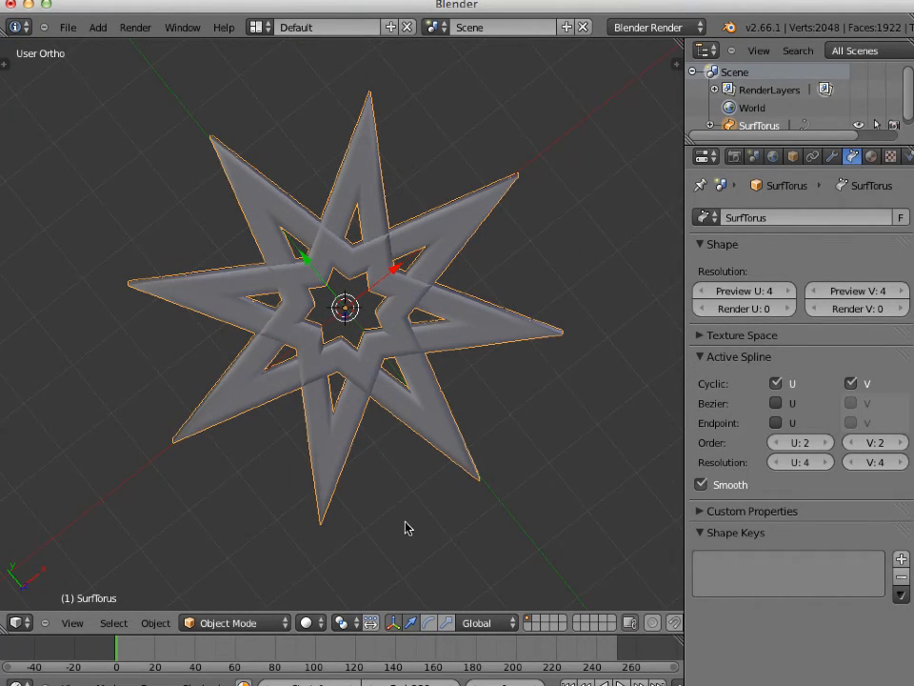